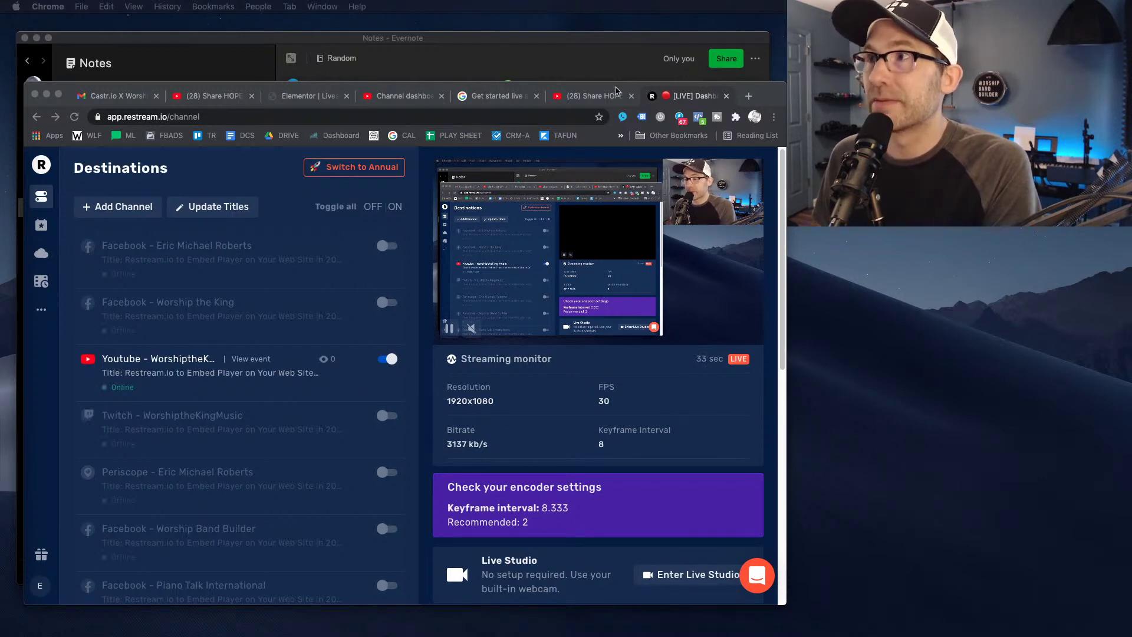
Compare the Restream destinations dashboard with the Share HOPE YouTube watch page and reload that watch page
drag(784, 99, 784, 73)
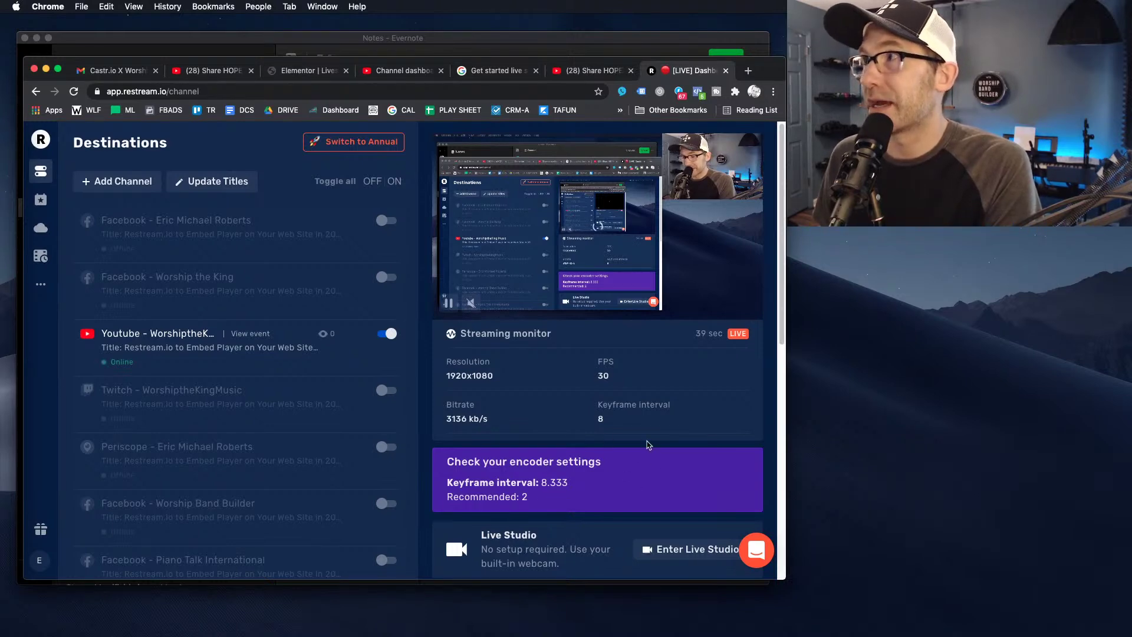
click(590, 72)
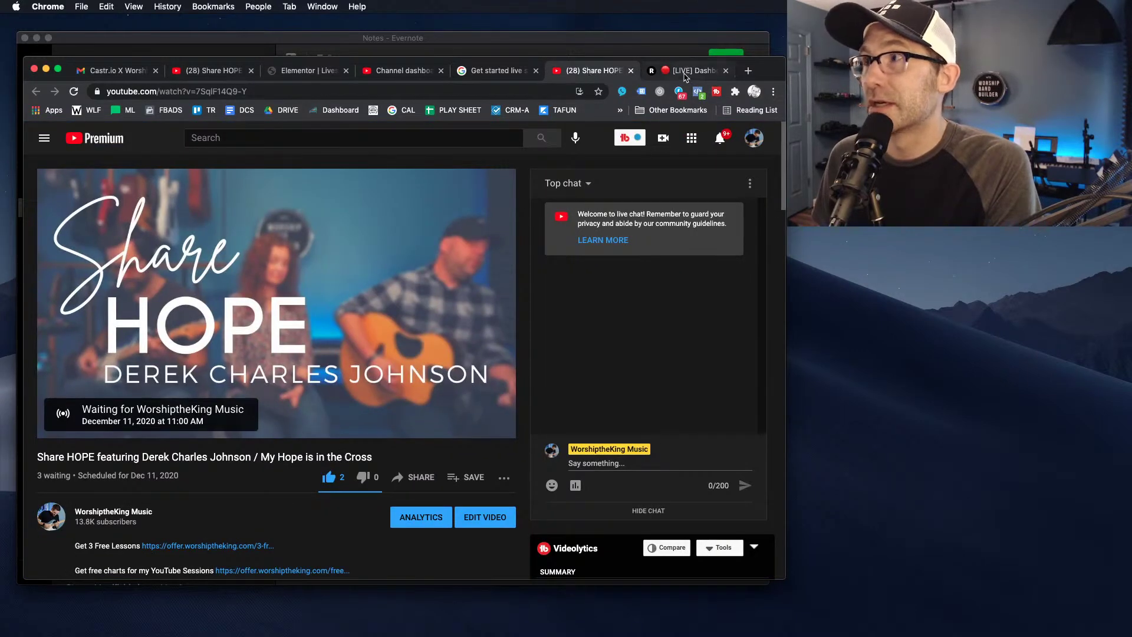
click(687, 72)
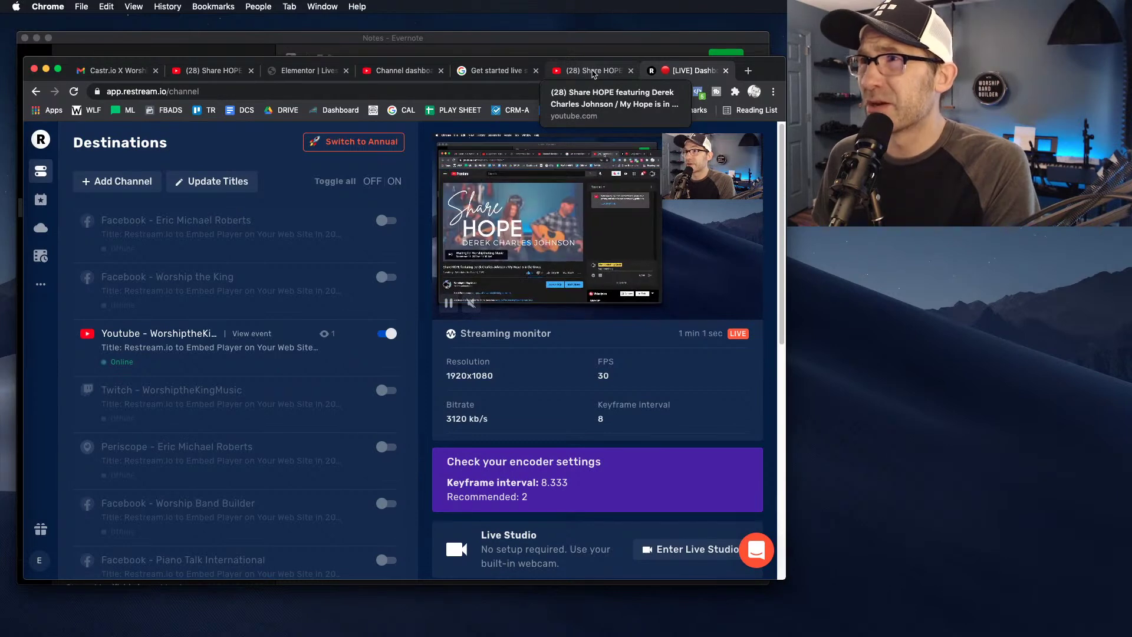
click(594, 71)
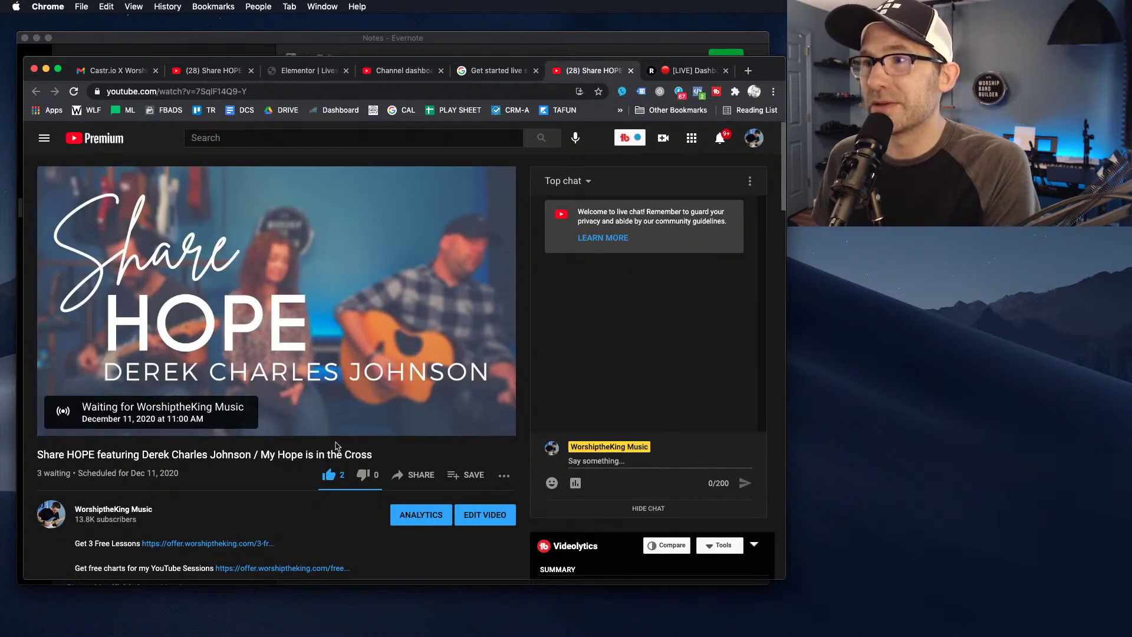
scroll(340, 445, down, 3)
key(super+r)
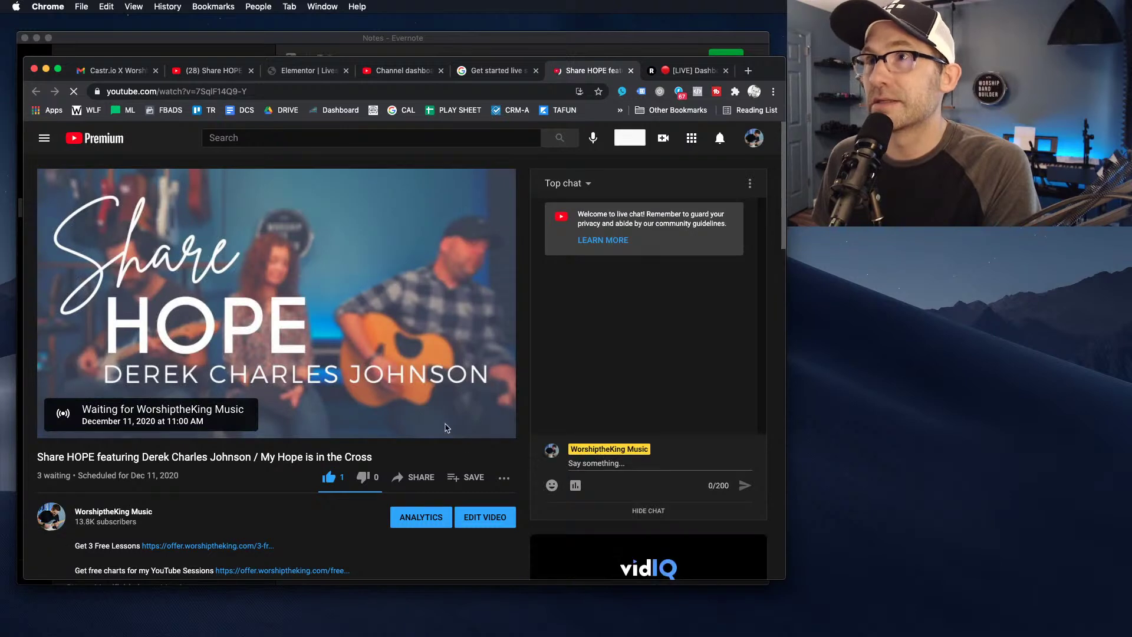
Open the channel's live link under "My Stream" in the Evernote note and close the Restream dashboard tab
click(494, 48)
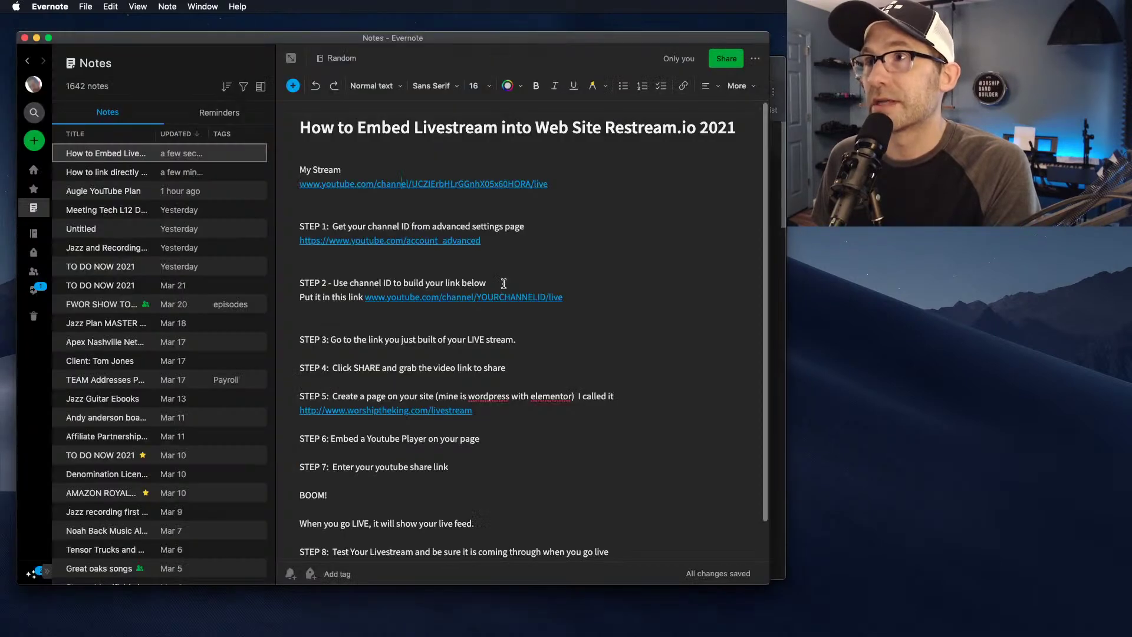
click(498, 189)
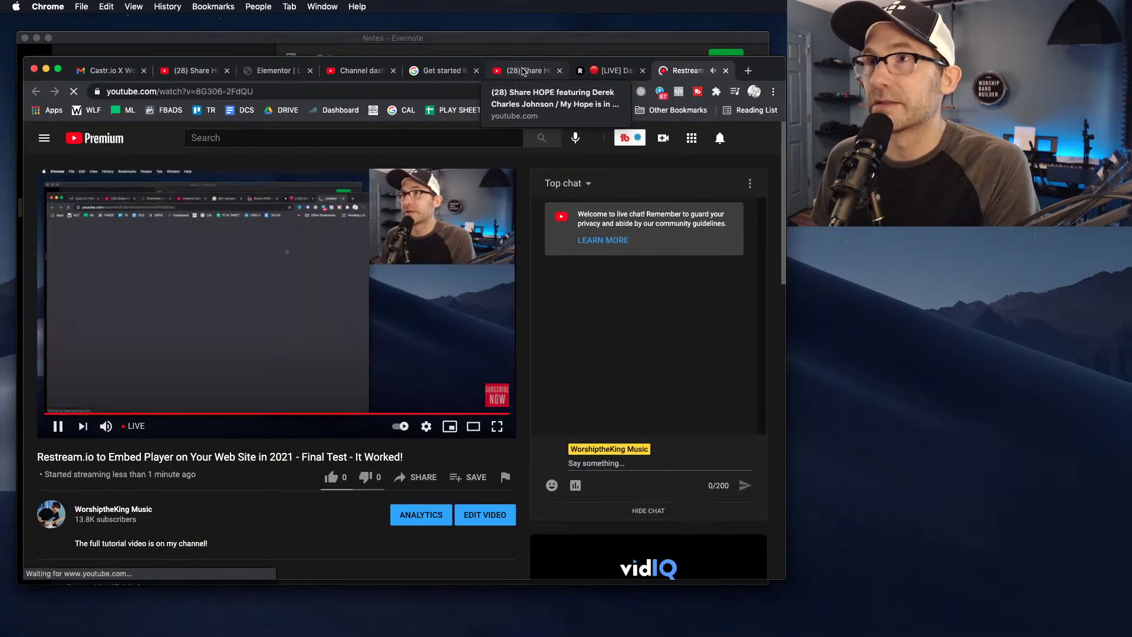
click(642, 70)
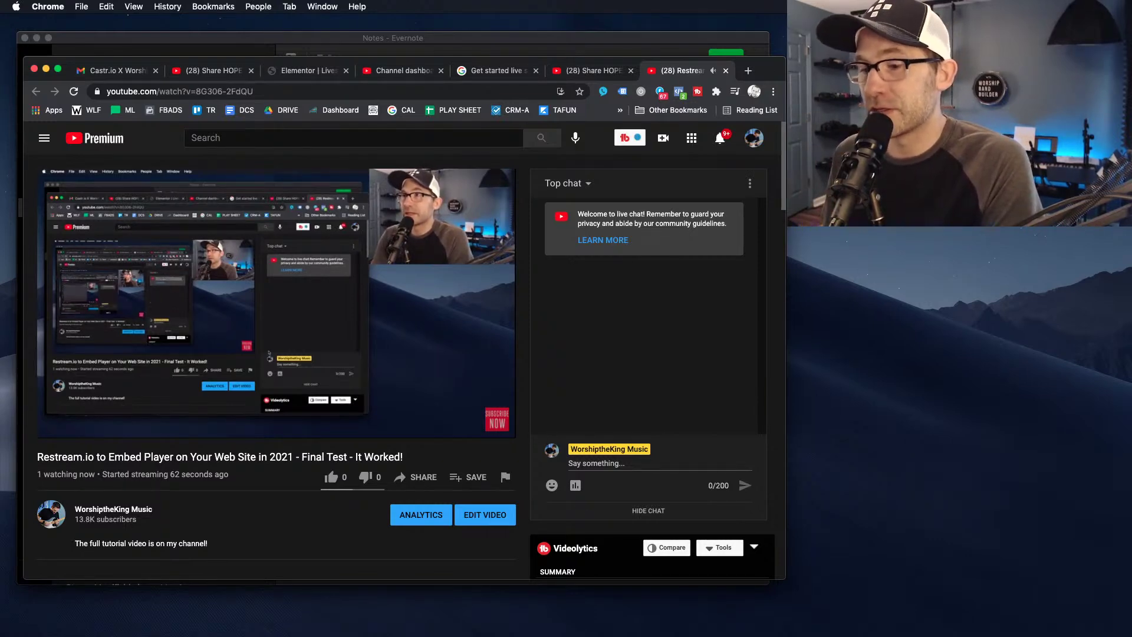
Load the Share HOPE watch page again from its own address to check which stream it shows
click(625, 74)
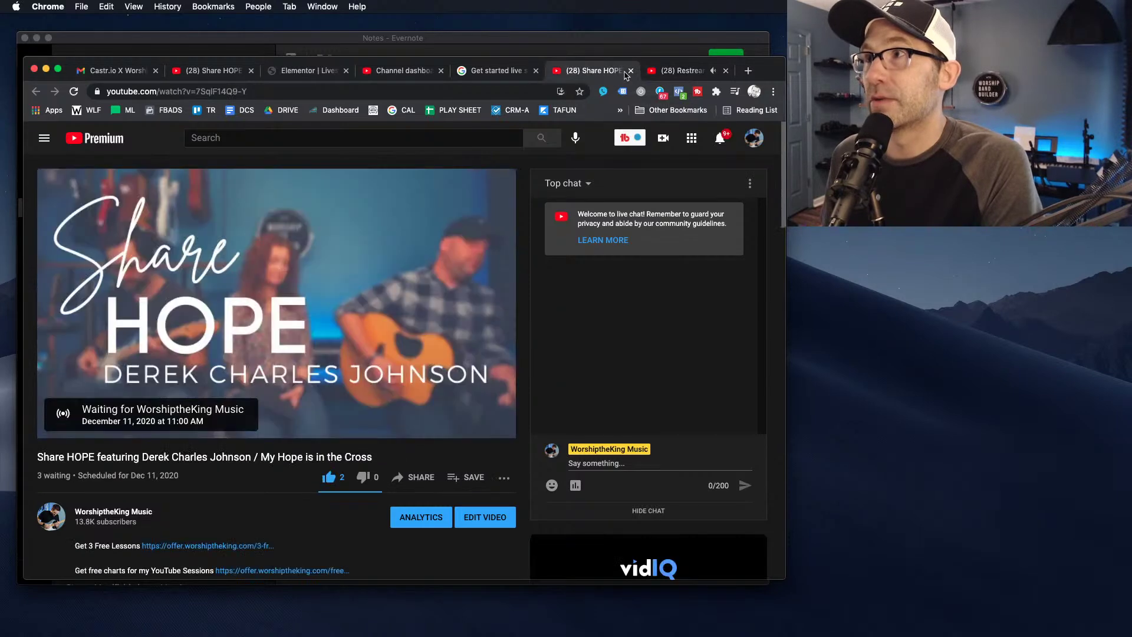
click(406, 91)
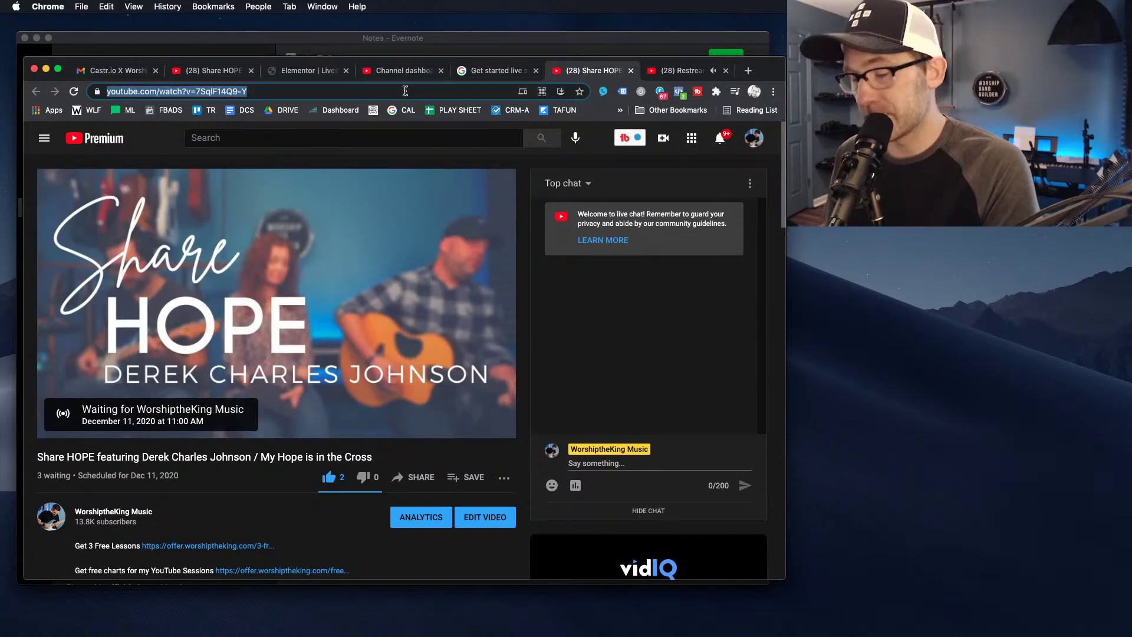
key(Return)
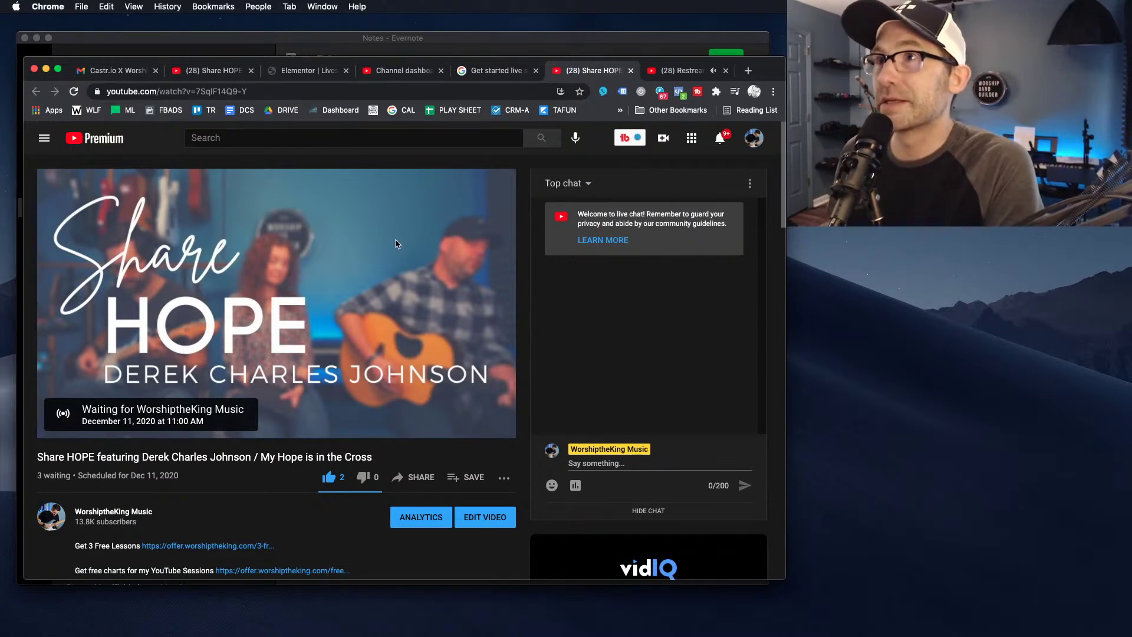
Check the livestream page in the Elementor editor and open worshiptheking.com/livestream in a new tab
click(306, 72)
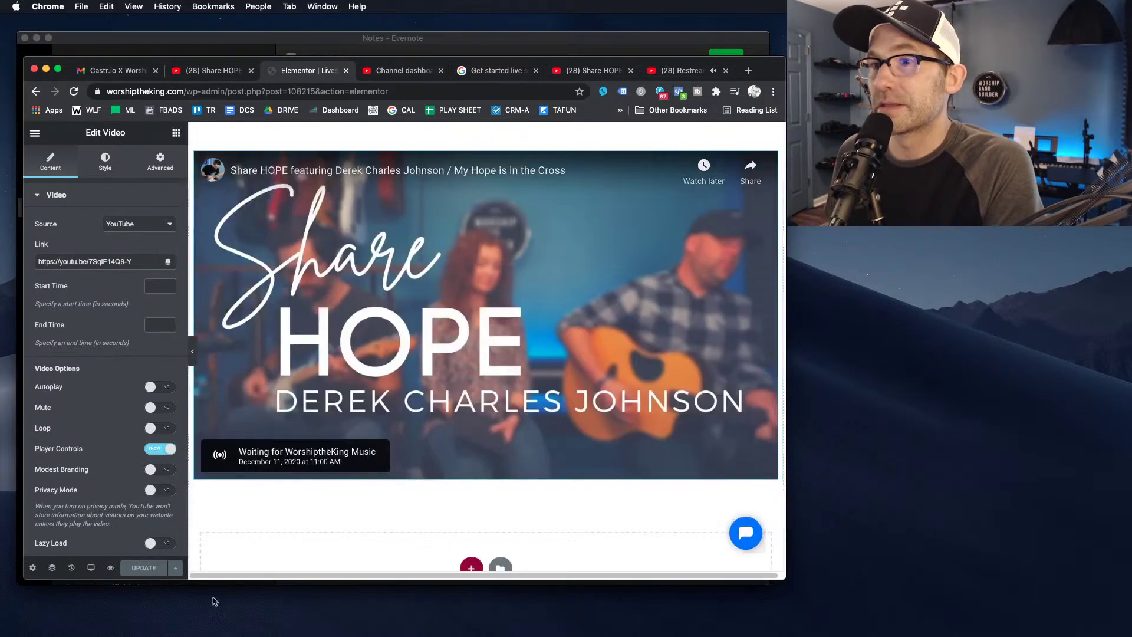
scroll(362, 494, up, 3)
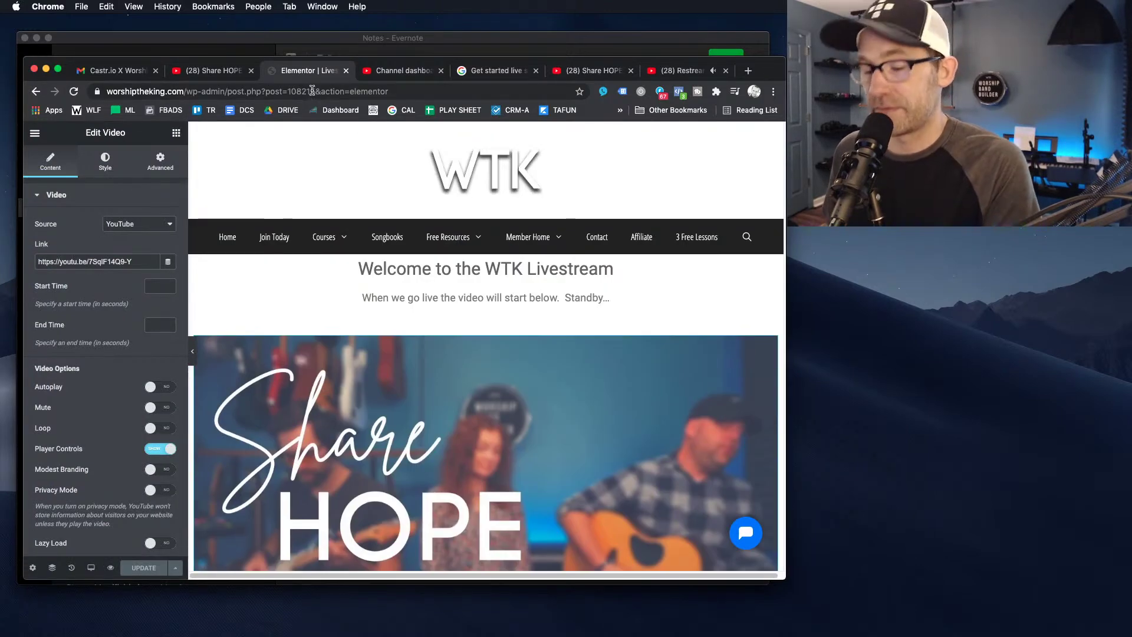
key(super+t)
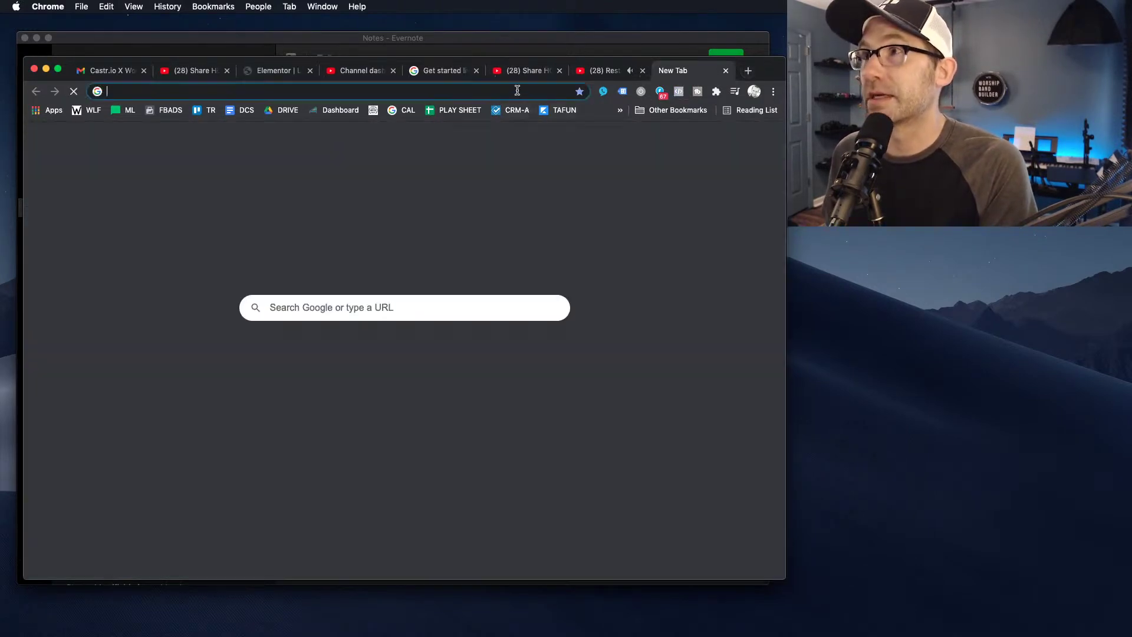
text(worshipth)
key(BackSpace)
key(BackSpace)
key(BackSpace)
key(BackSpace)
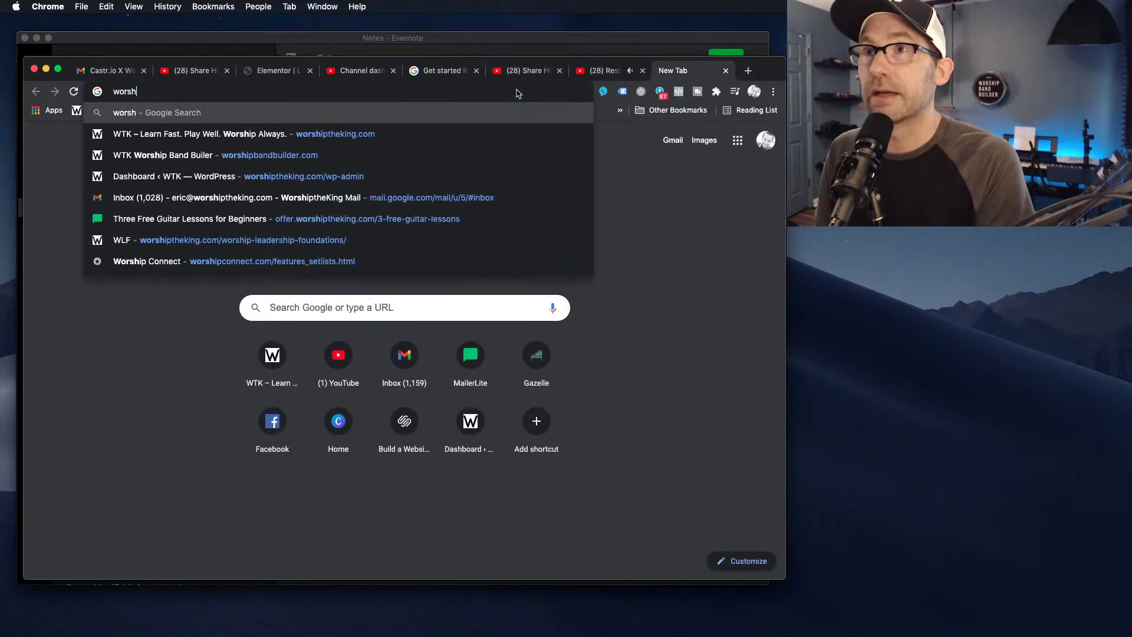
text(iptheking.com/live)
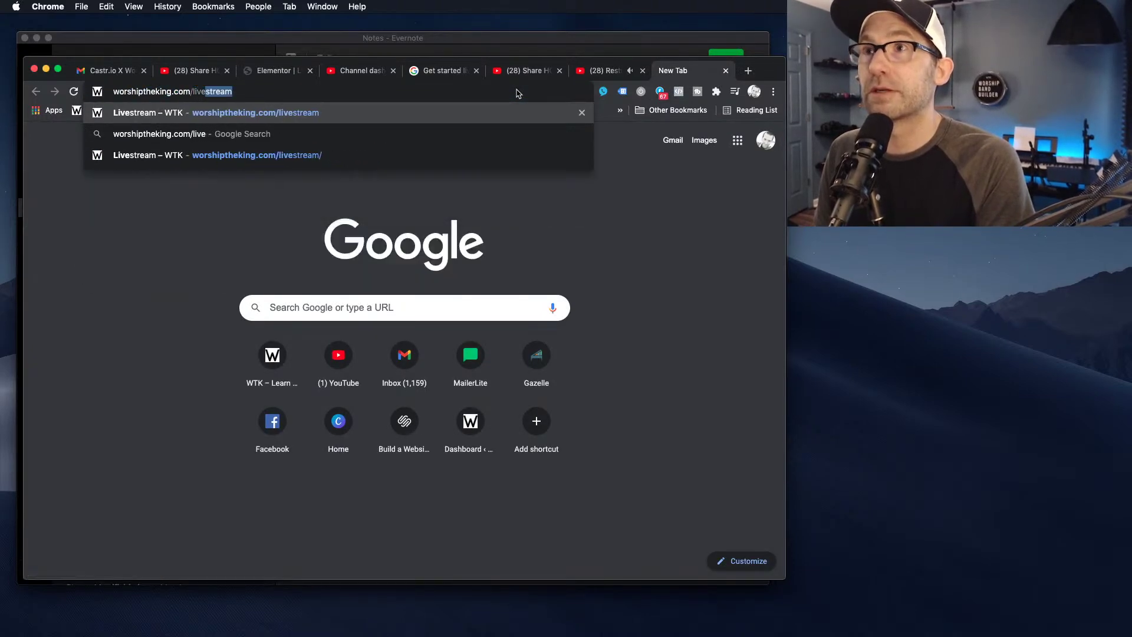
key(Return)
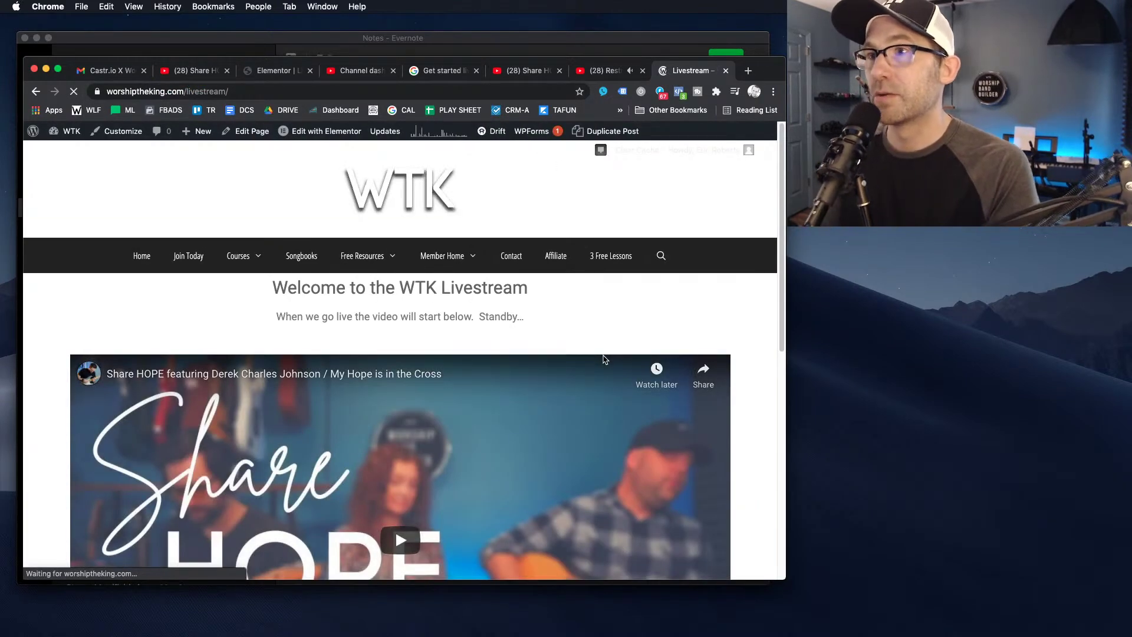
Examine the public livestream page and play its embedded video to see which stream it loads
scroll(476, 357, down, 5)
scroll(476, 357, down, 3)
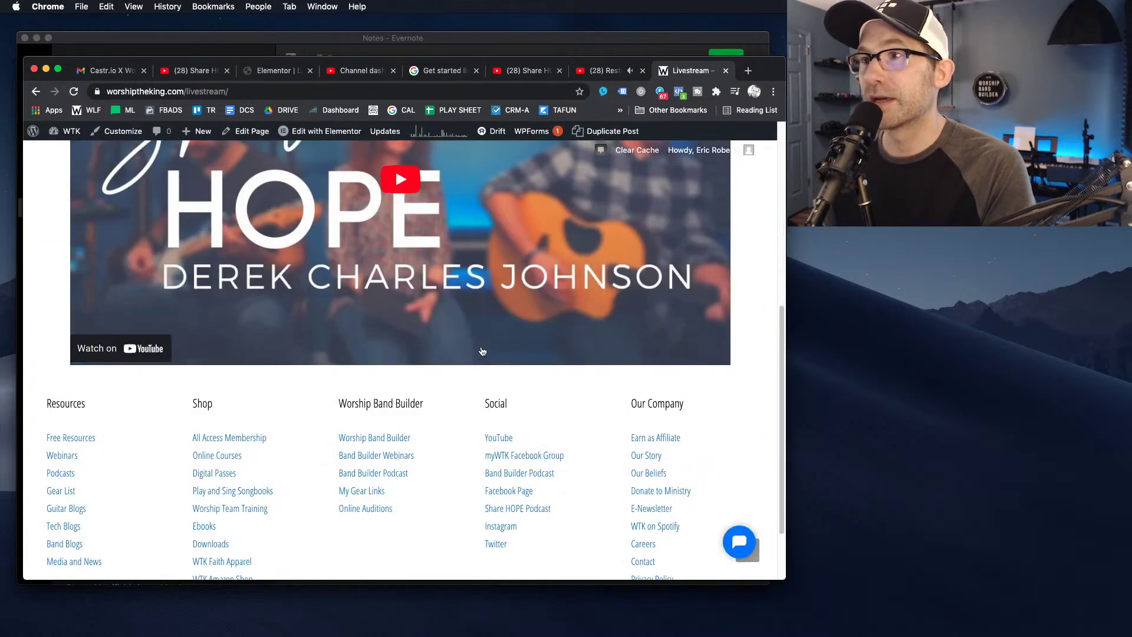
scroll(482, 352, up, 3)
scroll(412, 330, up, 3)
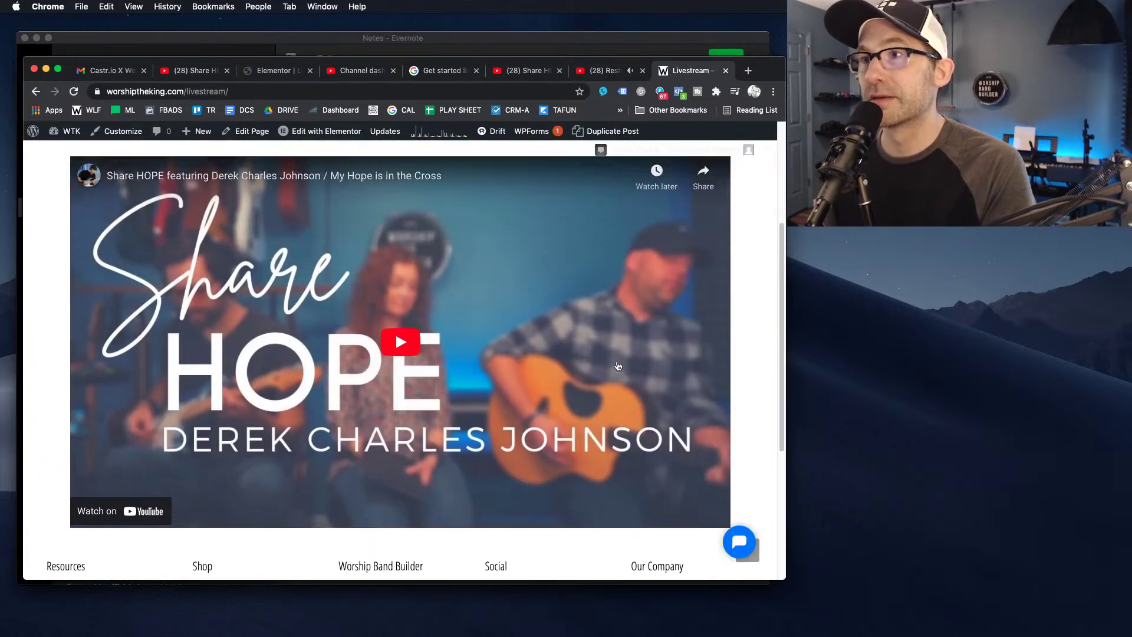
scroll(395, 434, down, 1)
click(379, 401)
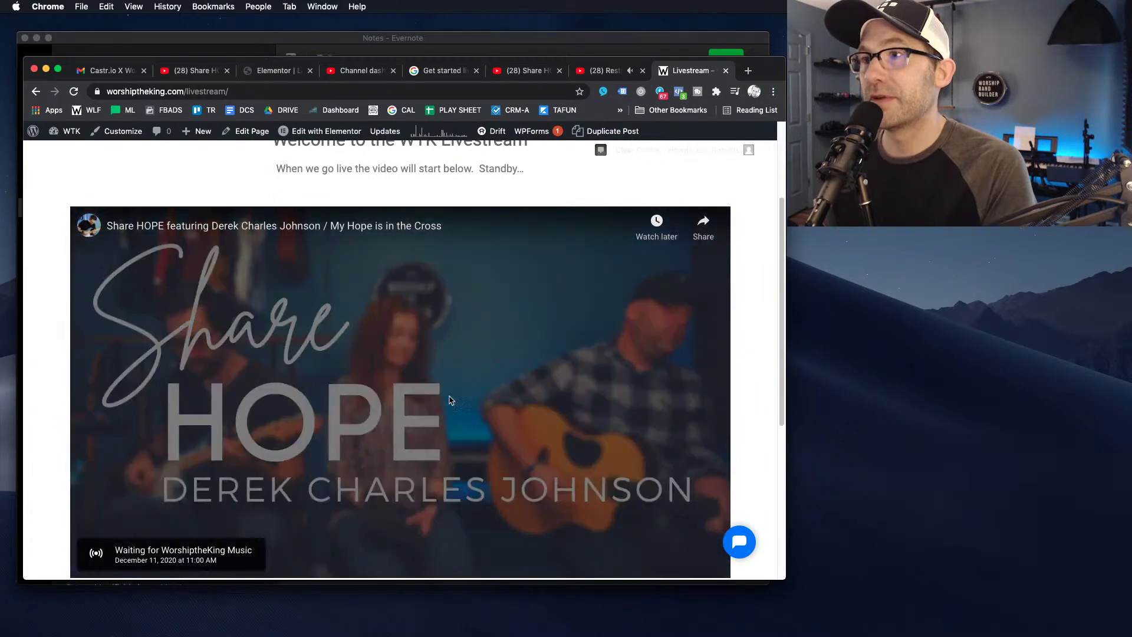
scroll(216, 544, down, 1)
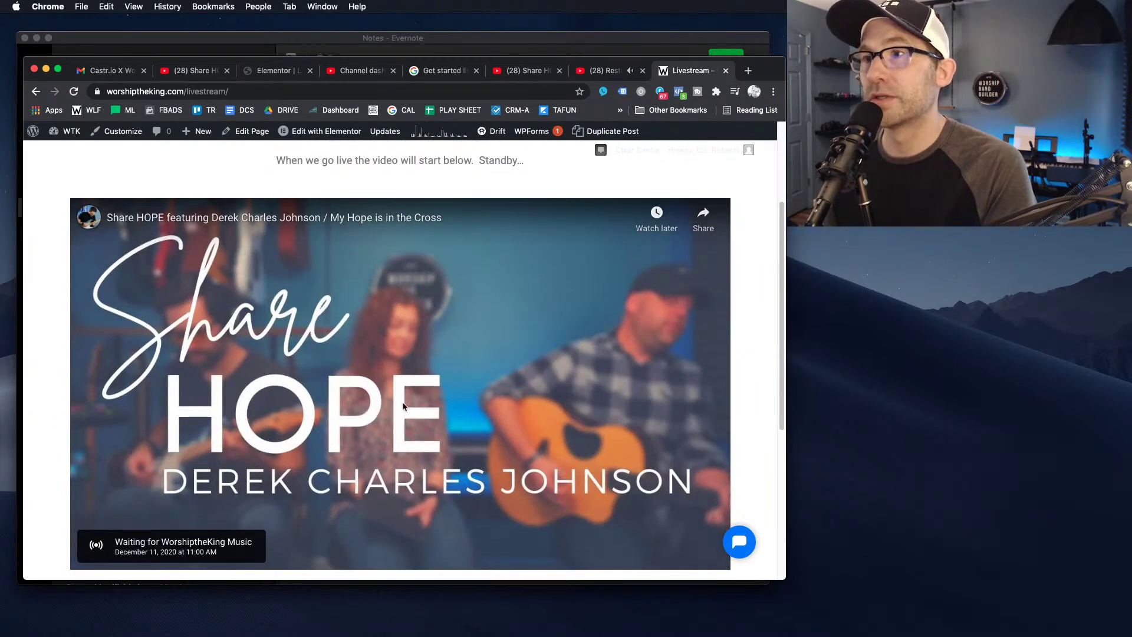
scroll(464, 353, down, 3)
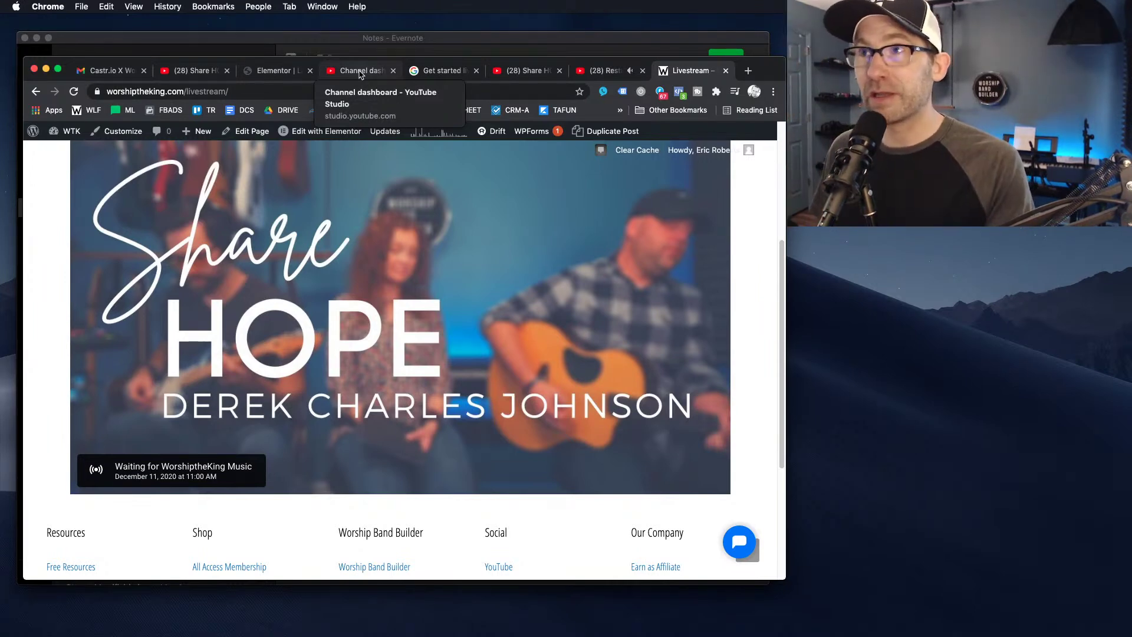
Close the channel settings dialog in YouTube Studio and return to the Elementor page editor
click(361, 72)
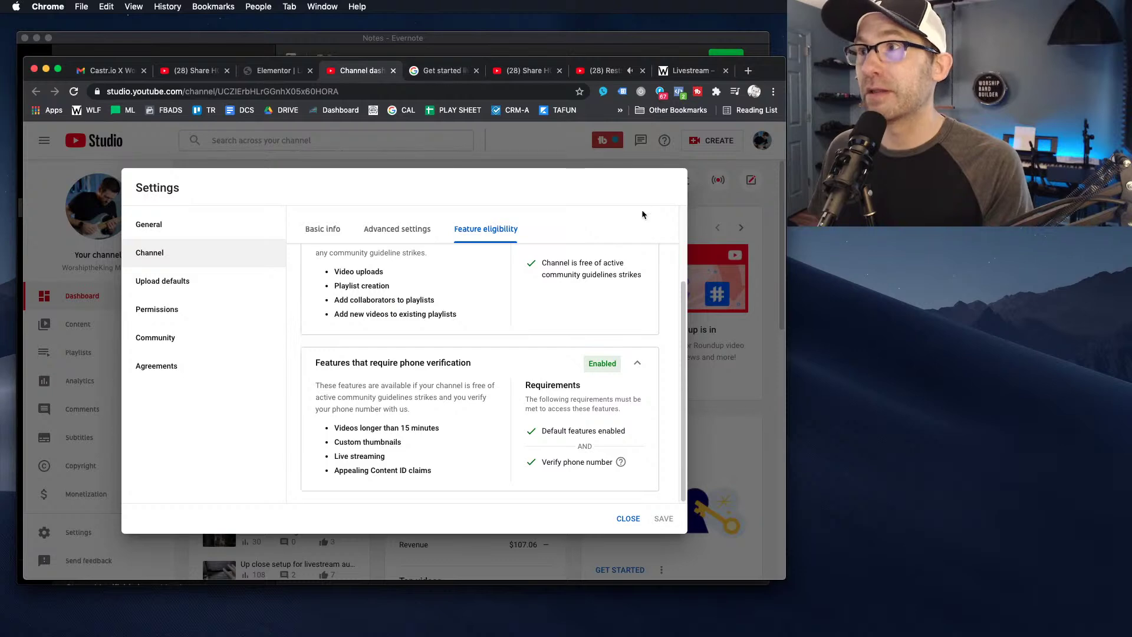
click(627, 519)
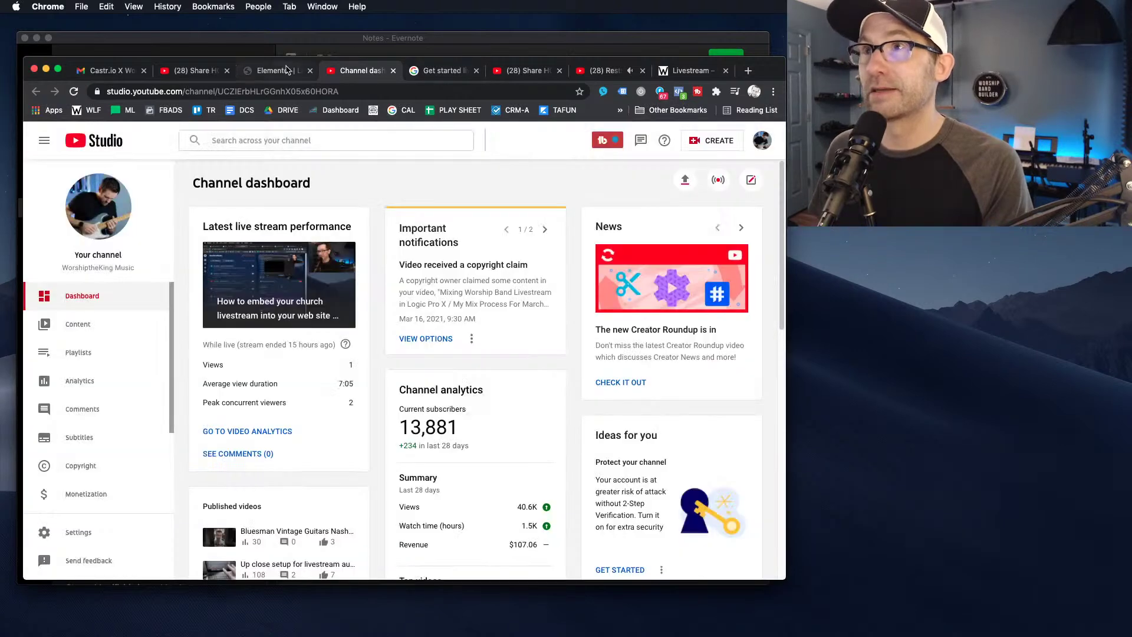
click(283, 73)
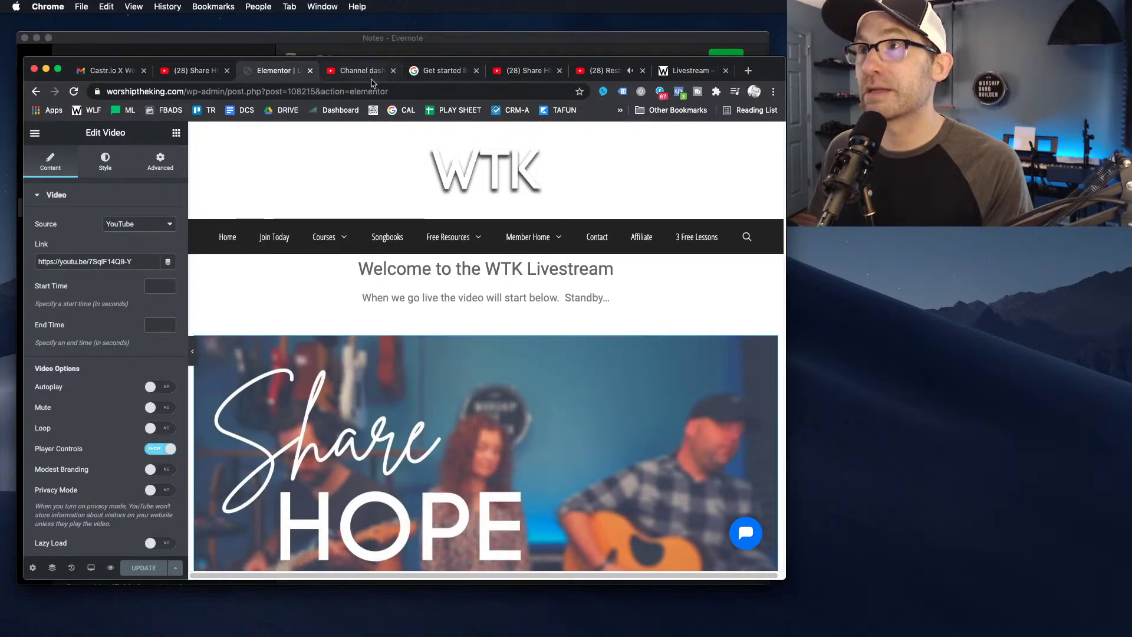
Copy the share link of the running live stream "Restream.io to Embed Player on Your Web Site in 2021 - Final Test - It Worked!"
click(524, 71)
click(603, 71)
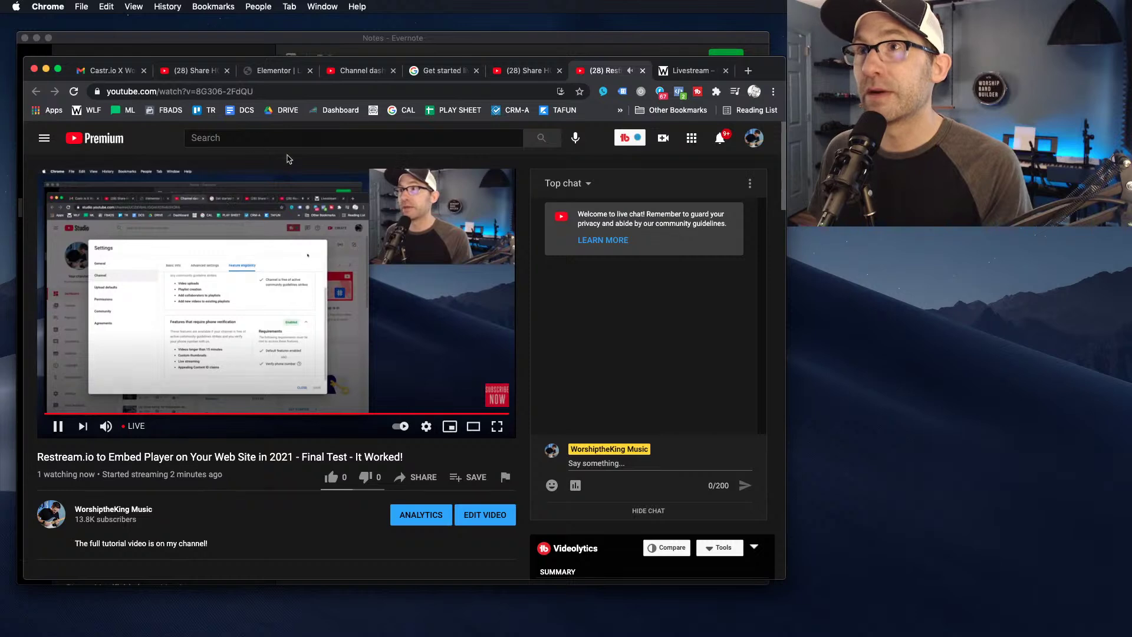
click(416, 477)
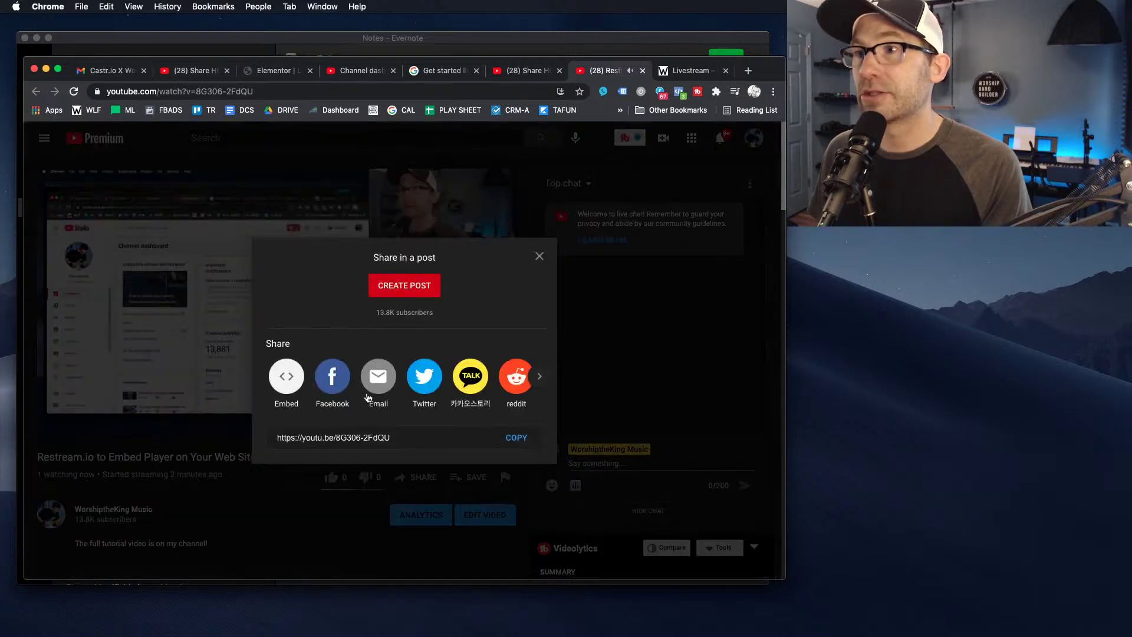
click(513, 439)
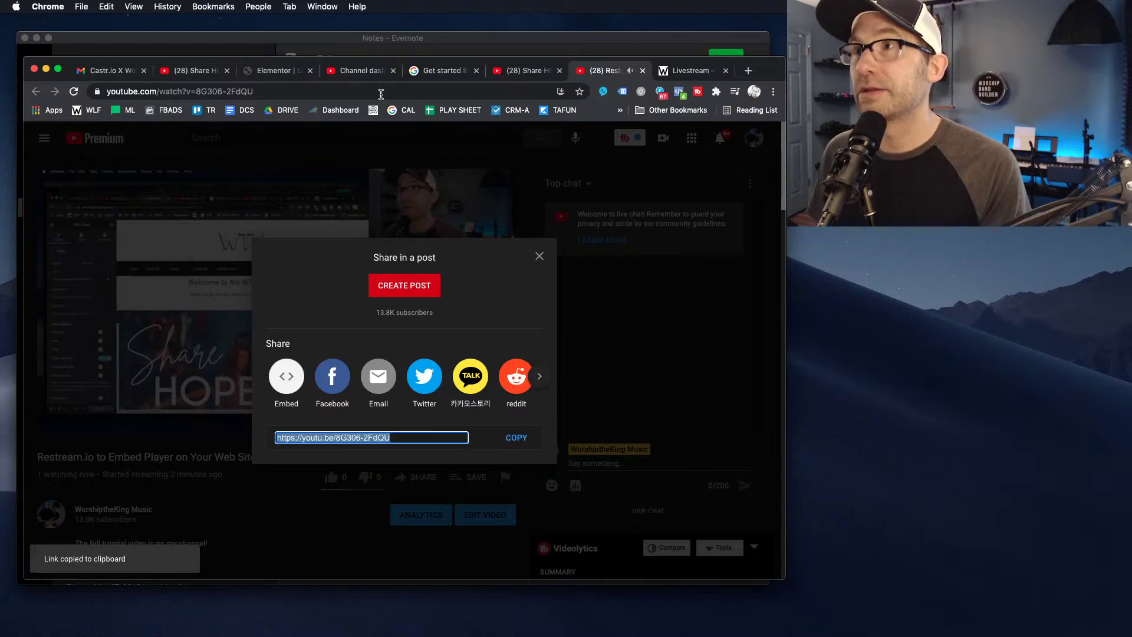
click(268, 72)
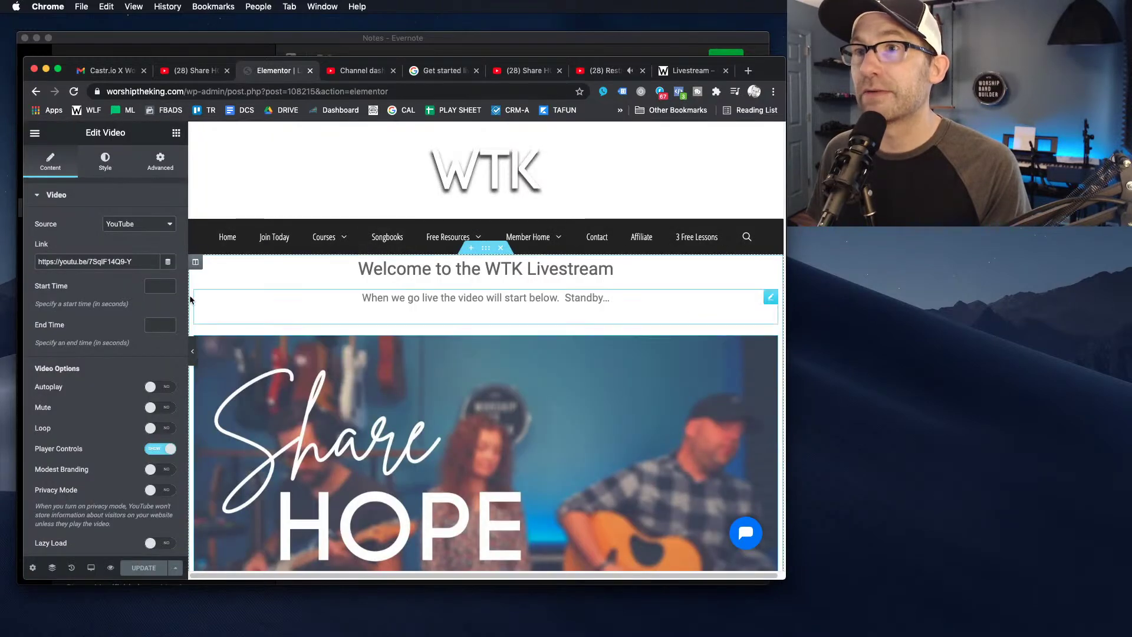
triple_click(145, 262)
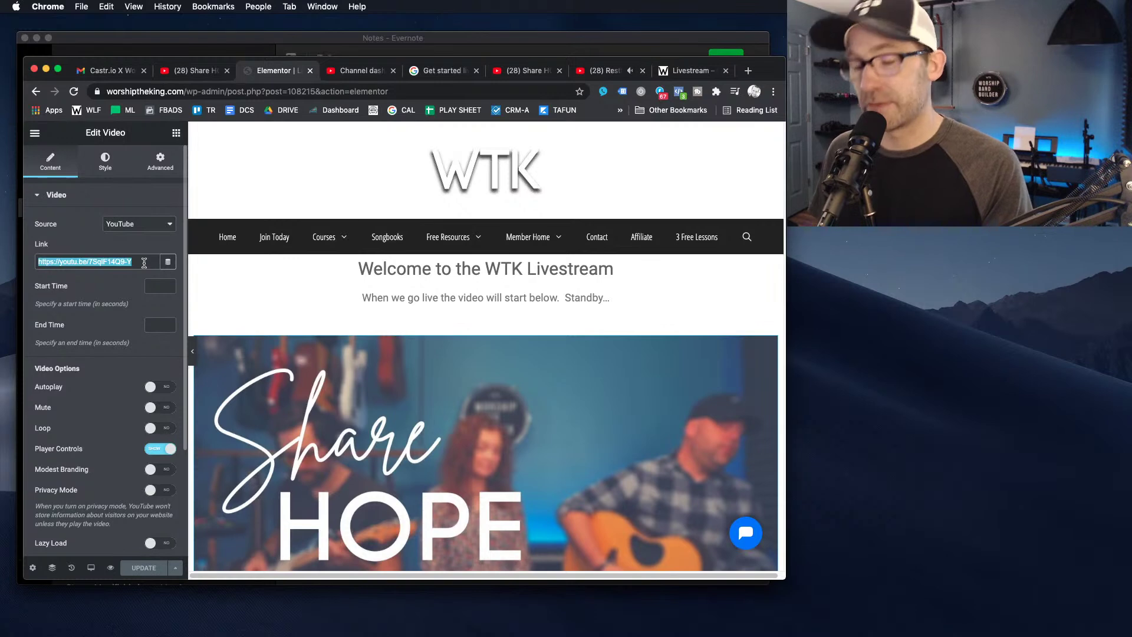
key(super+v)
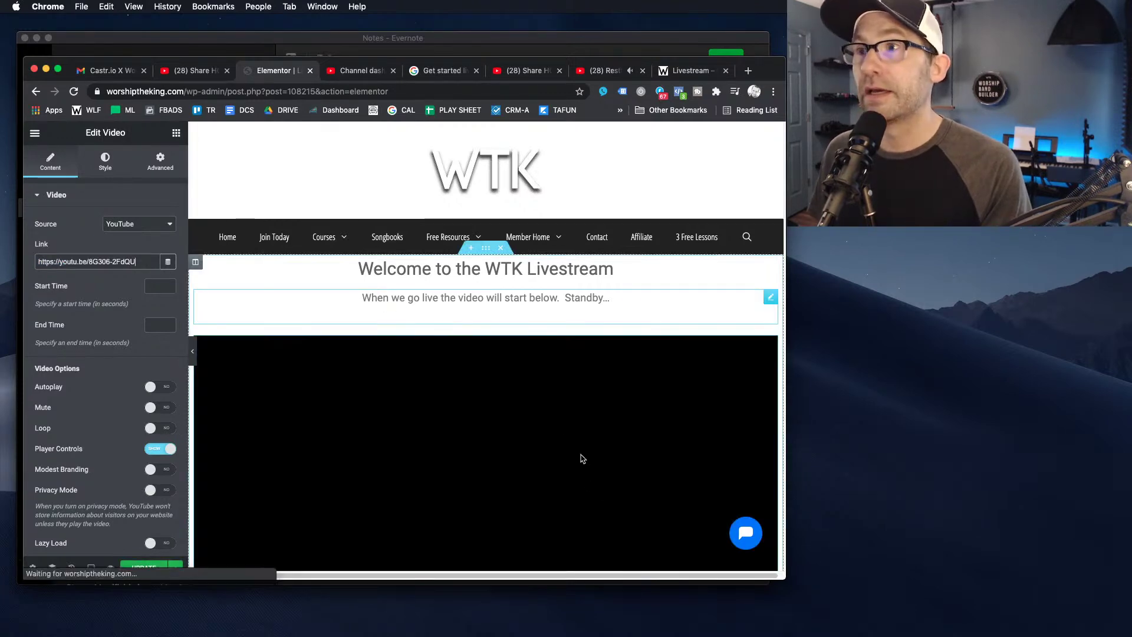
click(145, 568)
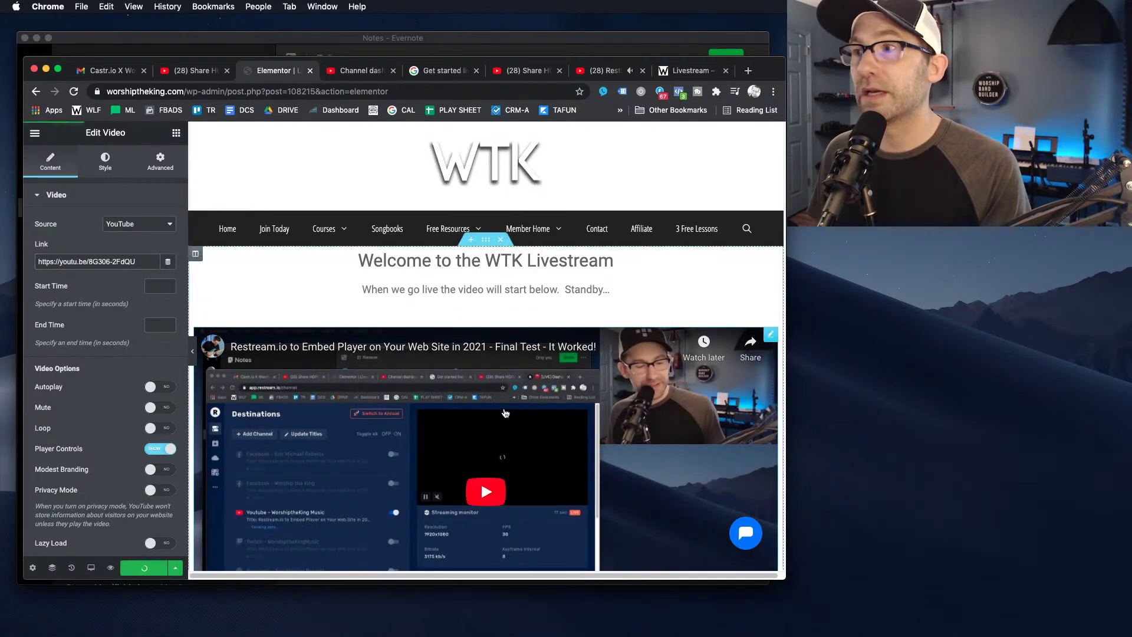
scroll(523, 416, down, 5)
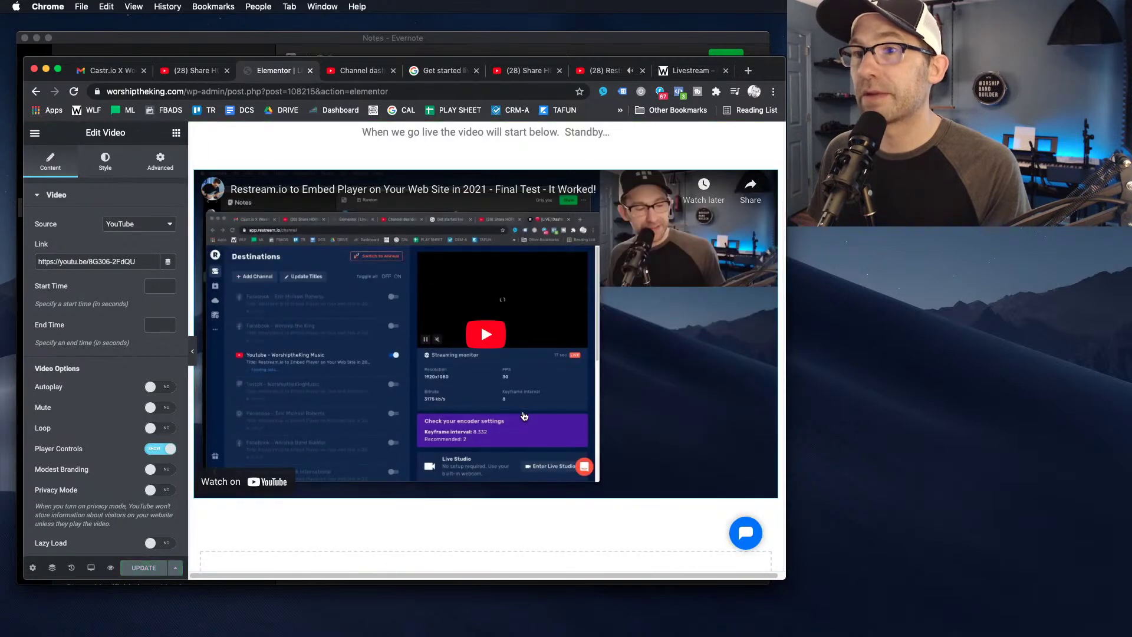
scroll(523, 416, up, 5)
Reload the public livestream page to check its embedded video
click(701, 71)
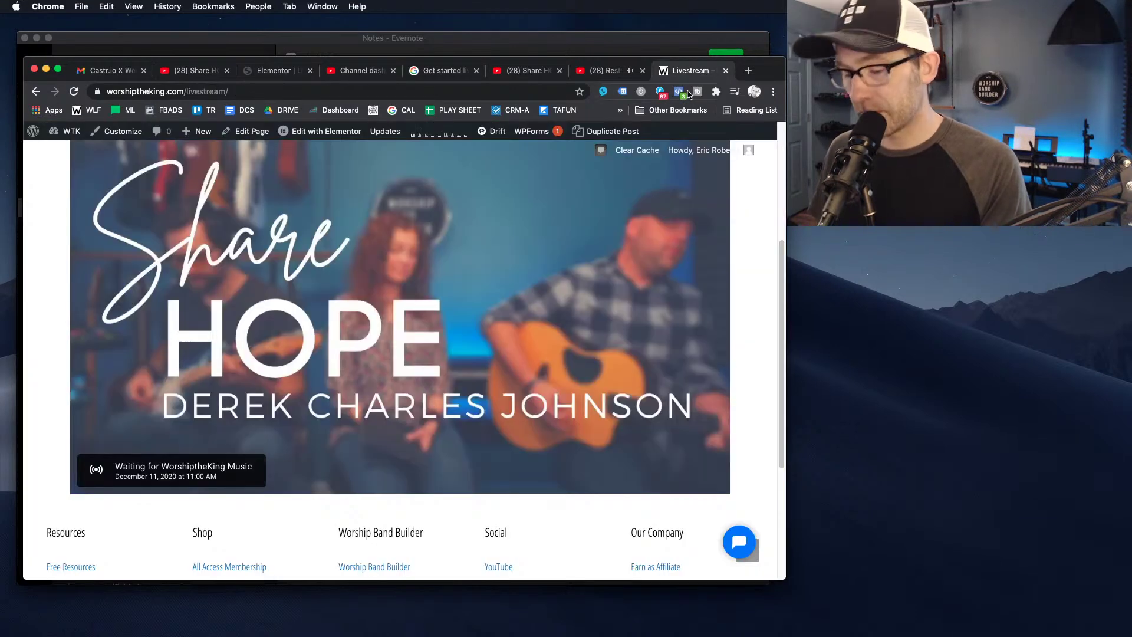
key(super+r)
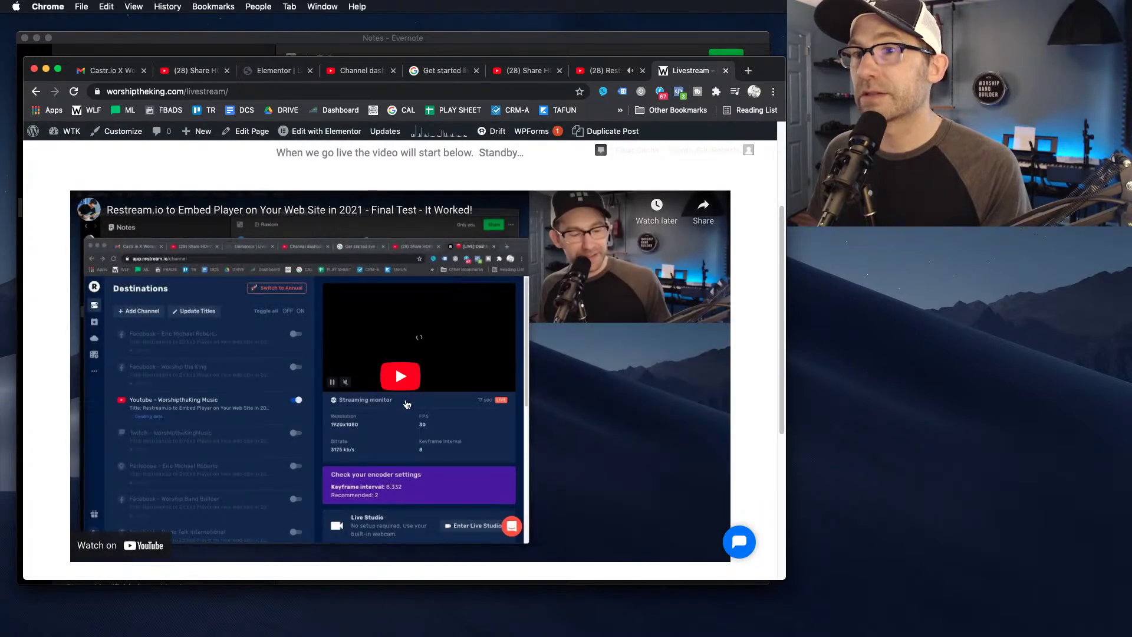
Play the embedded live stream on the public livestream page to test it
scroll(409, 398, down, 7)
scroll(413, 402, up, 10)
scroll(416, 413, down, 3)
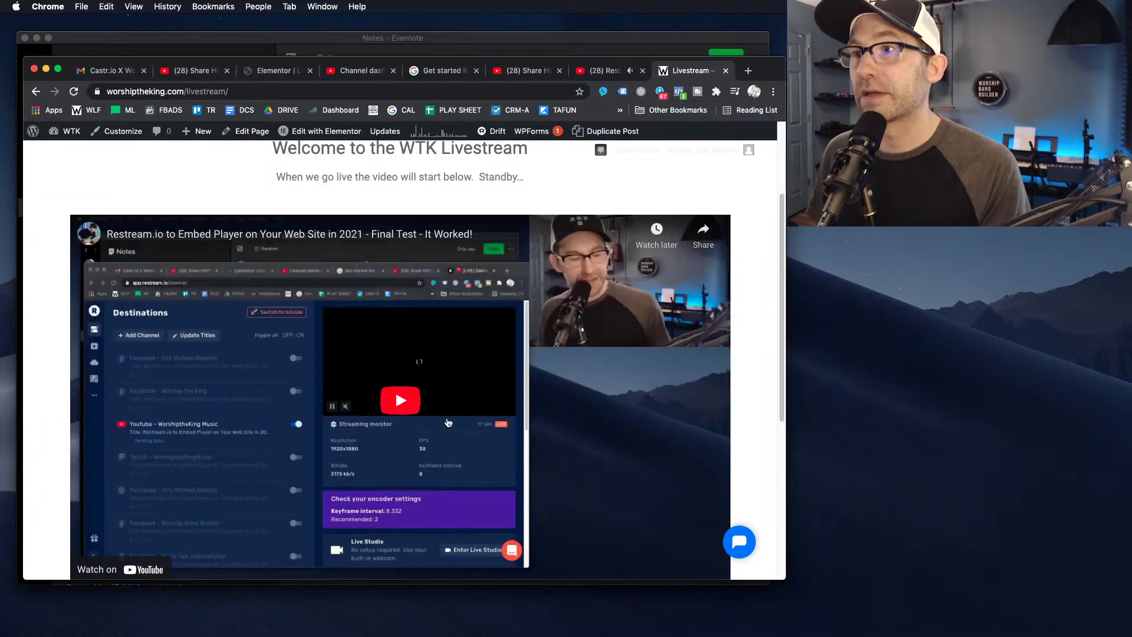
click(425, 412)
scroll(519, 404, down, 1)
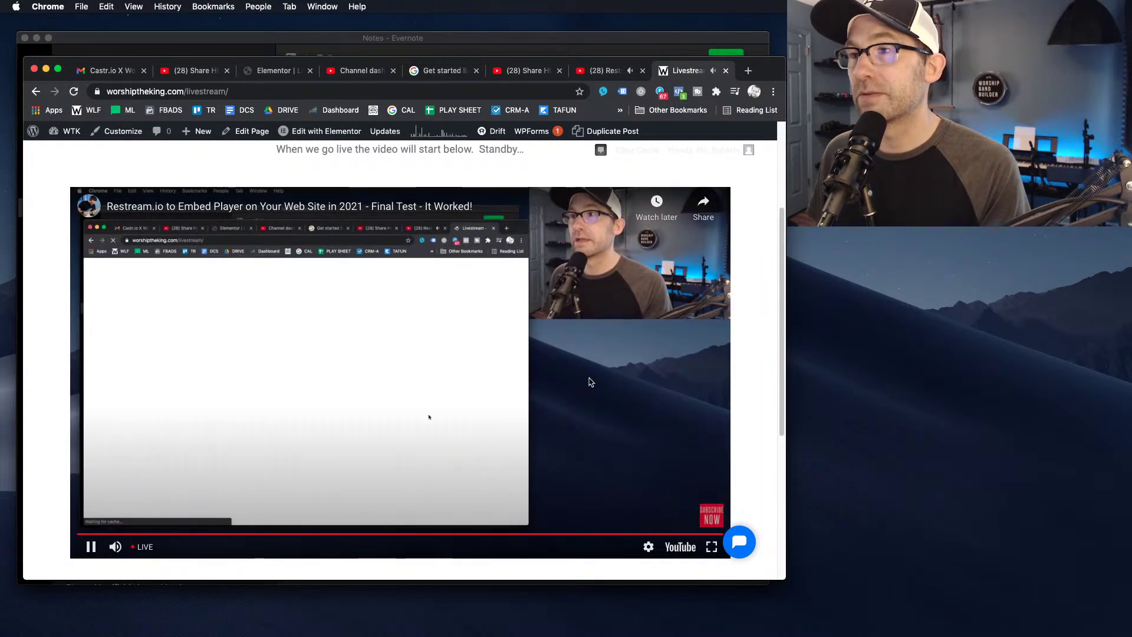
drag(784, 577, 782, 568)
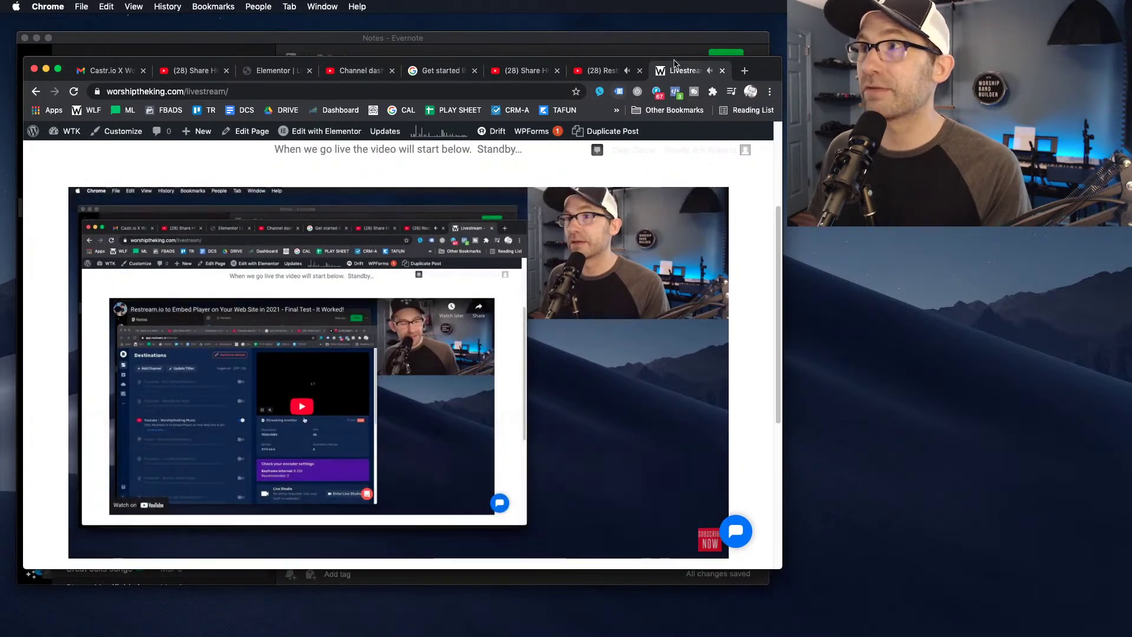
drag(766, 75, 772, 75)
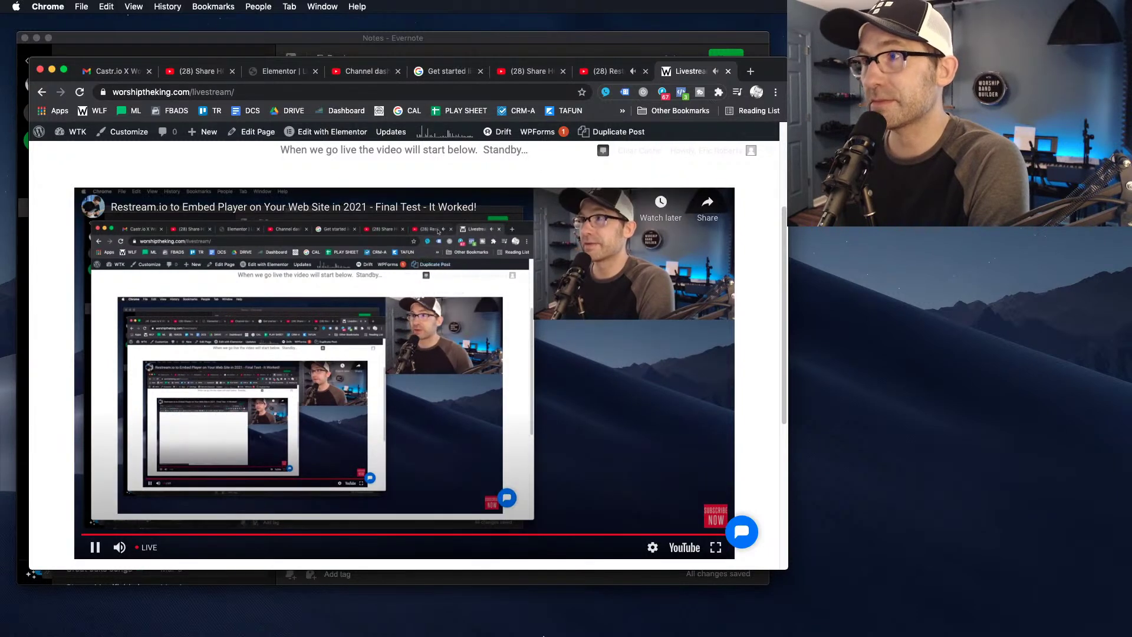
Copy the running live stream's iframe embed code from its YouTube share options and close the embed dialog
click(613, 71)
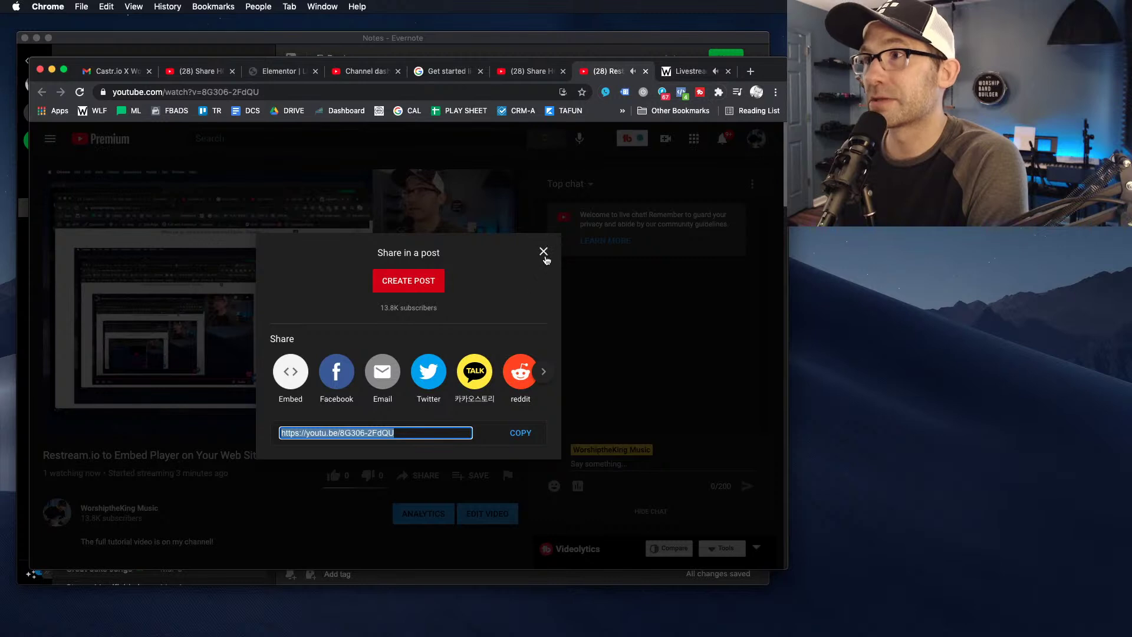
click(288, 373)
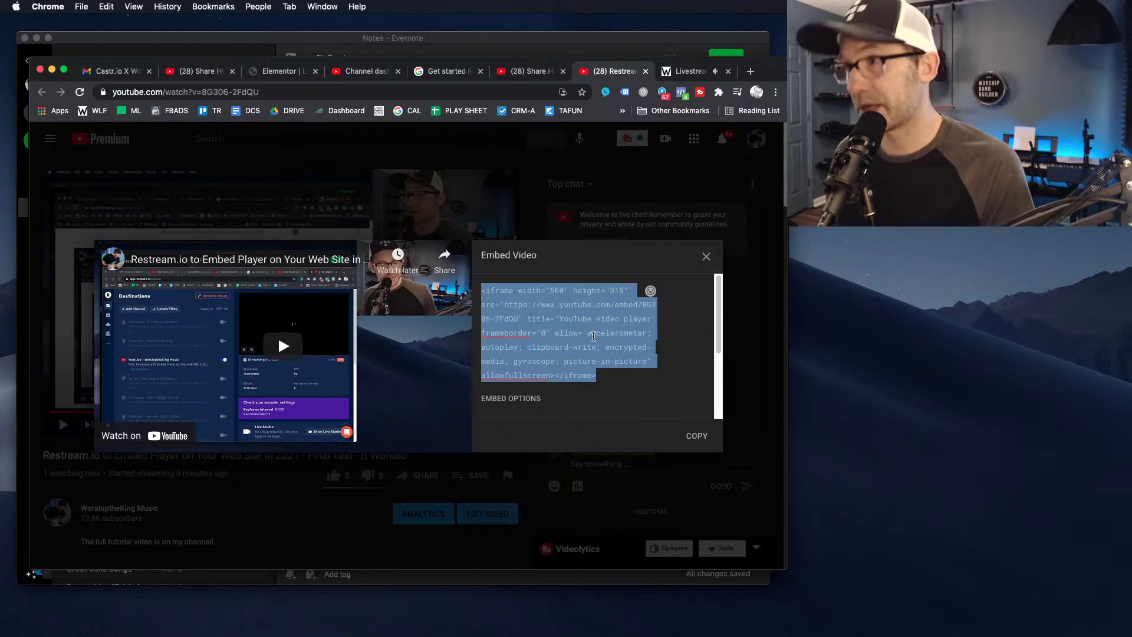
click(706, 256)
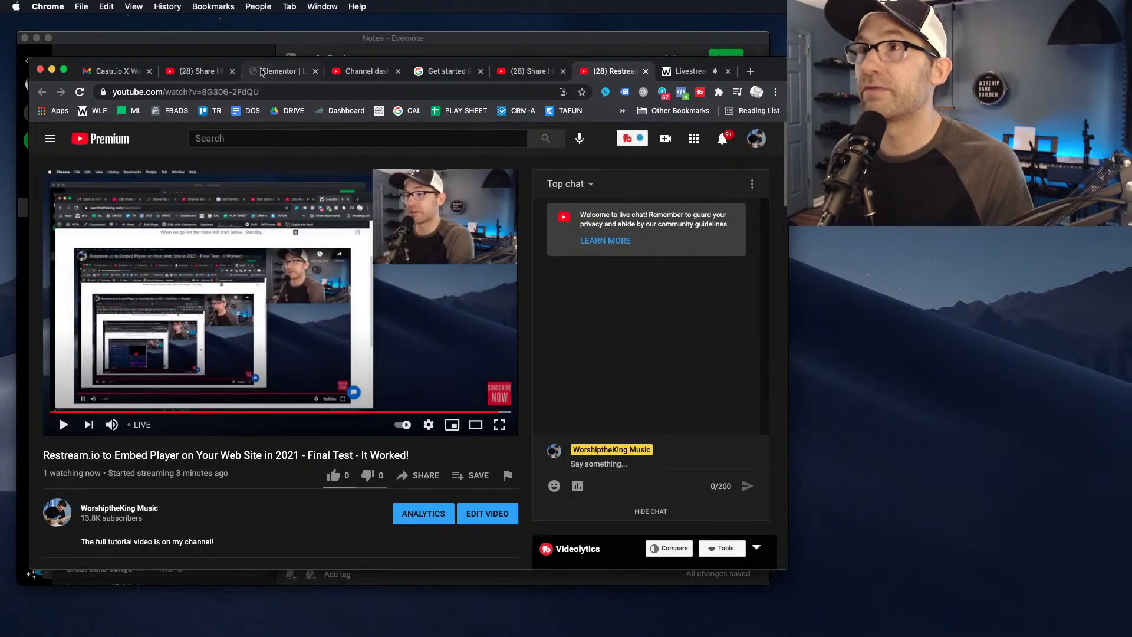
Switch back to the Elementor editor and add a new single-column section below the video widget
click(258, 72)
scroll(499, 341, down, 5)
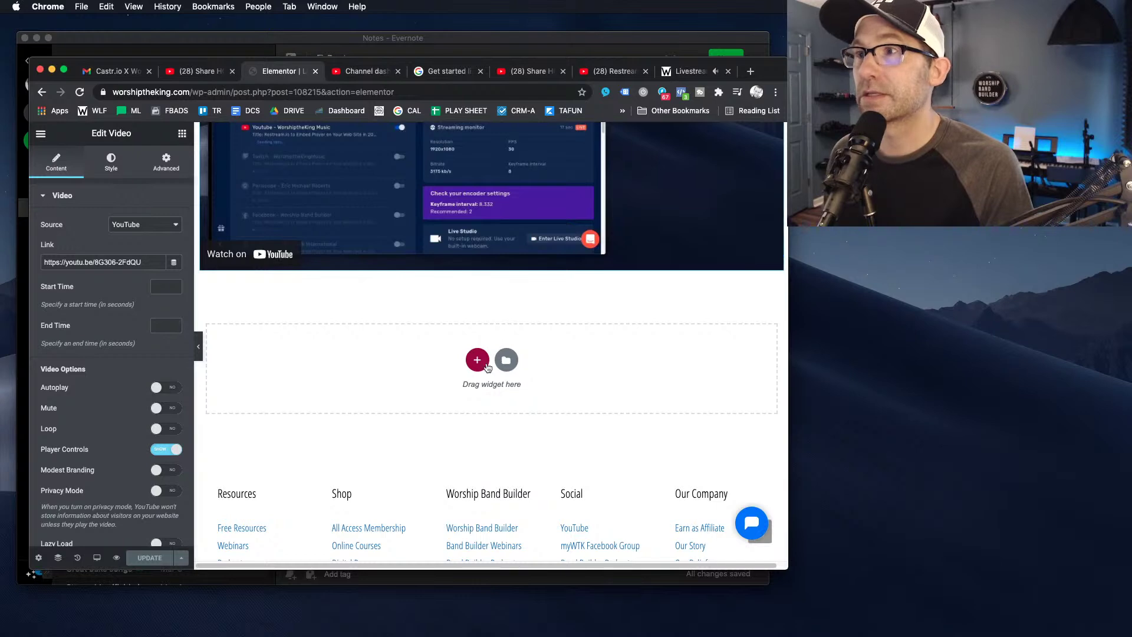
click(485, 365)
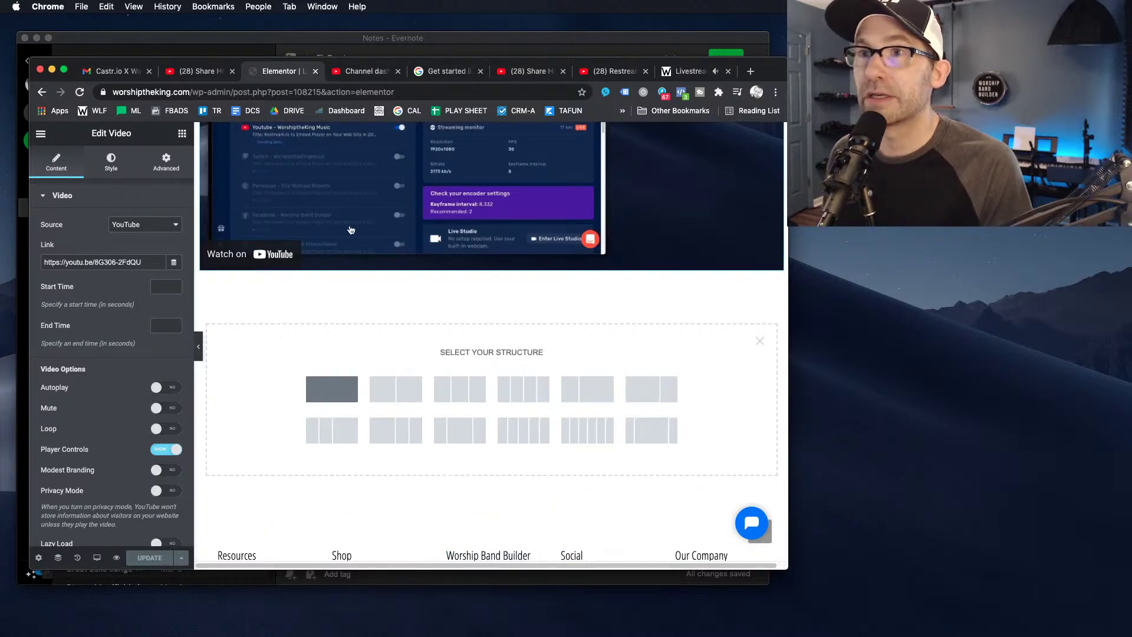
Find the HTML widget by searching for "code", place it in the empty section and paste the iframe embed code into it
click(183, 135)
text(col)
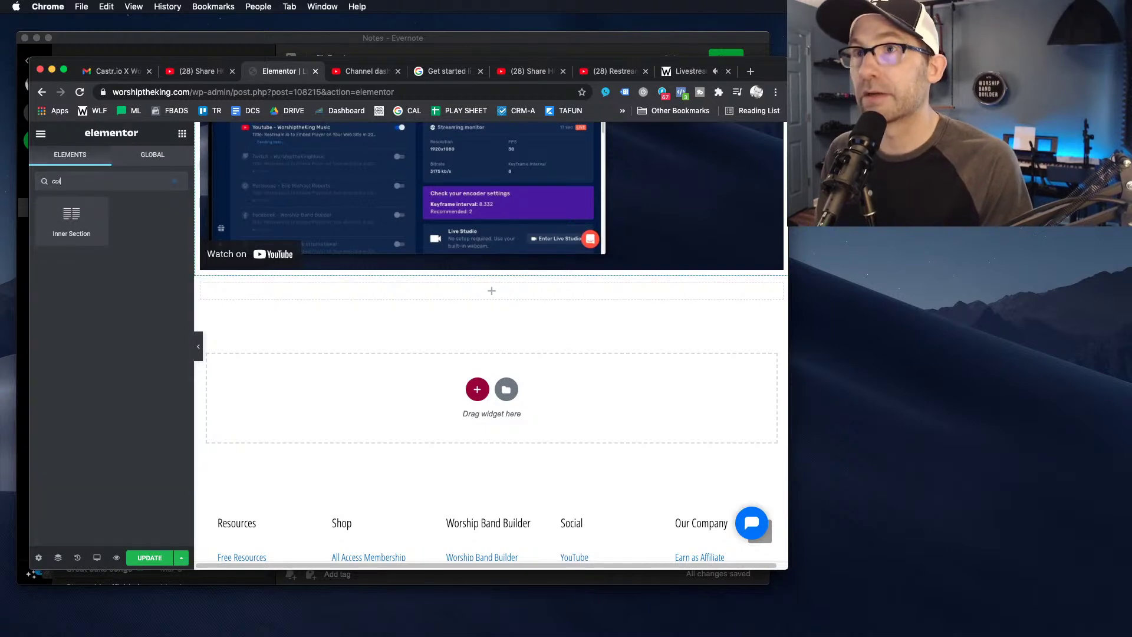
key(BackSpace)
text(de)
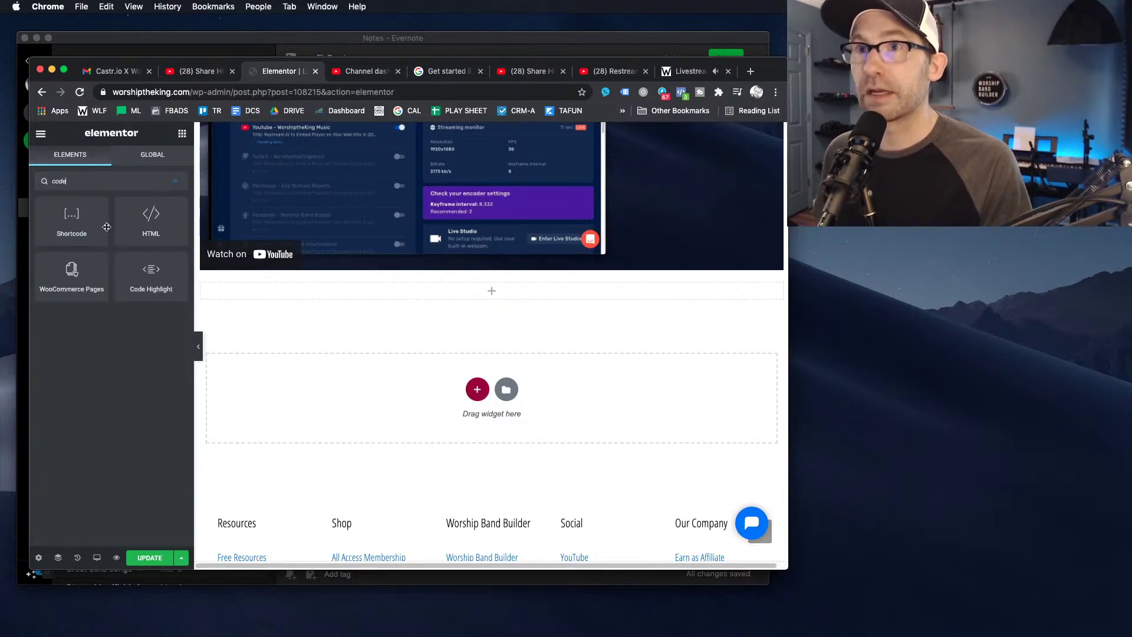
drag(152, 219, 480, 295)
click(119, 264)
key(super+v)
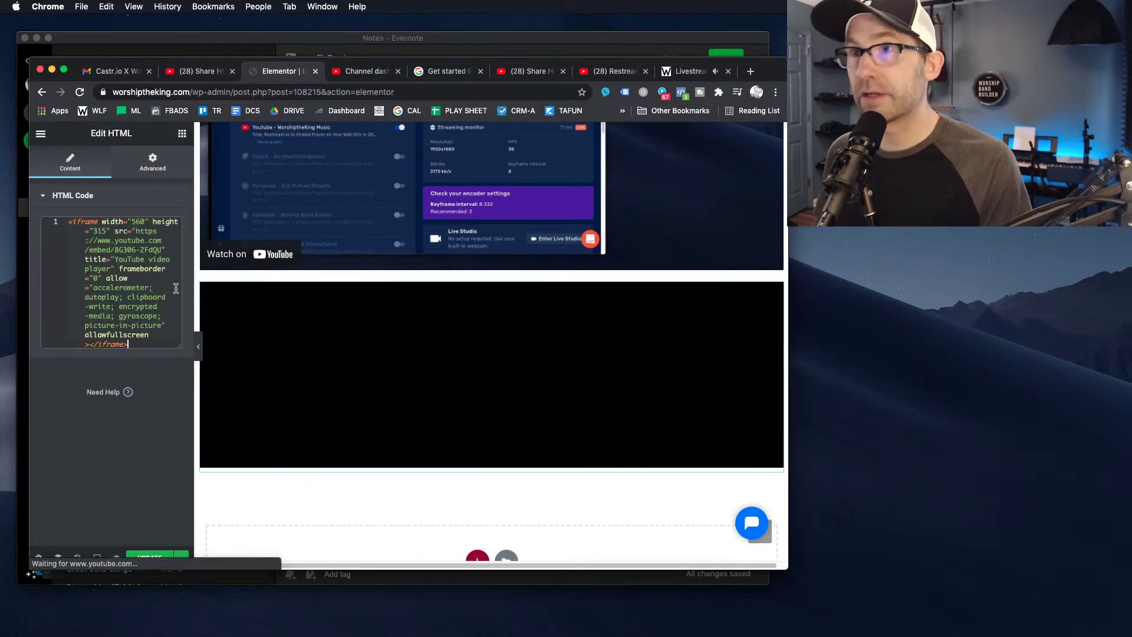
Play and pause the live stream in the new HTML widget to test the embed inside the editor
scroll(486, 341, down, 1)
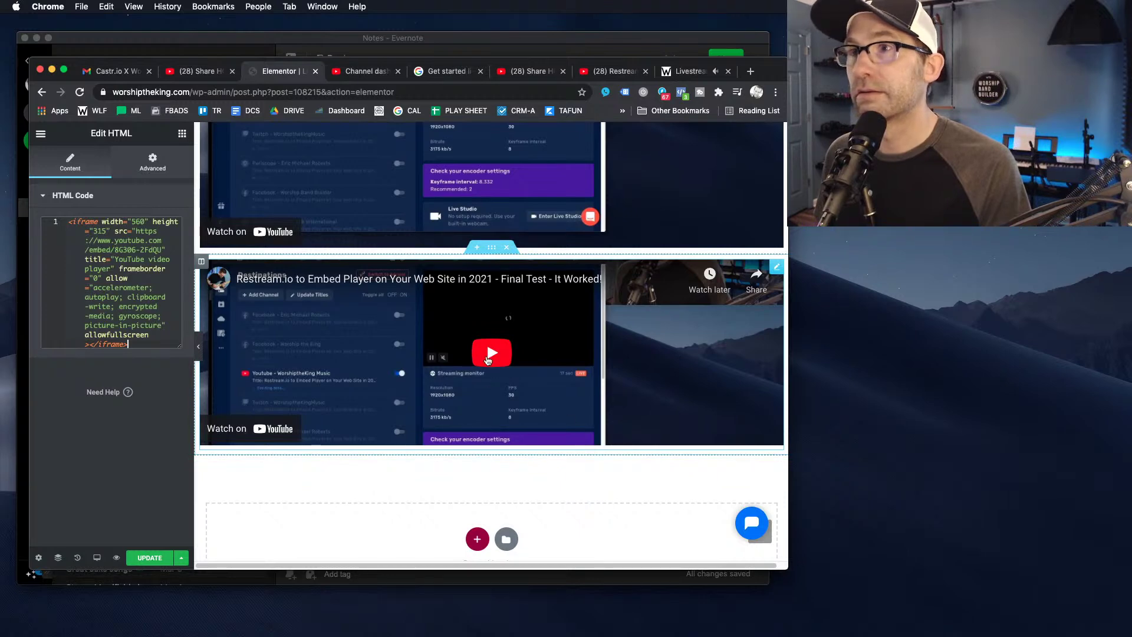
click(493, 352)
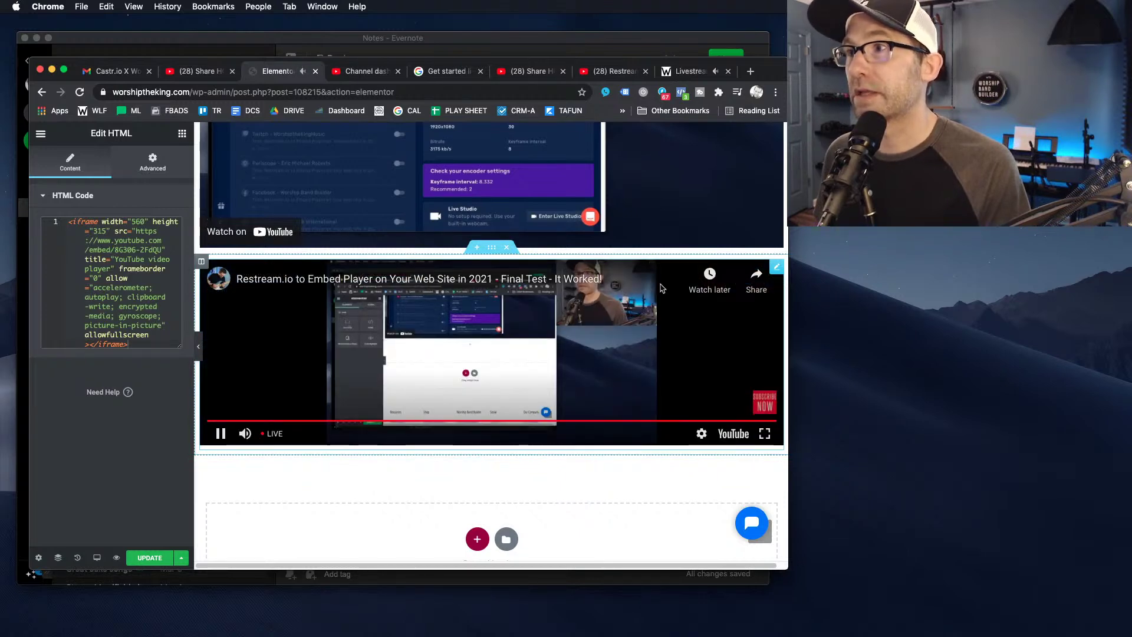
click(479, 354)
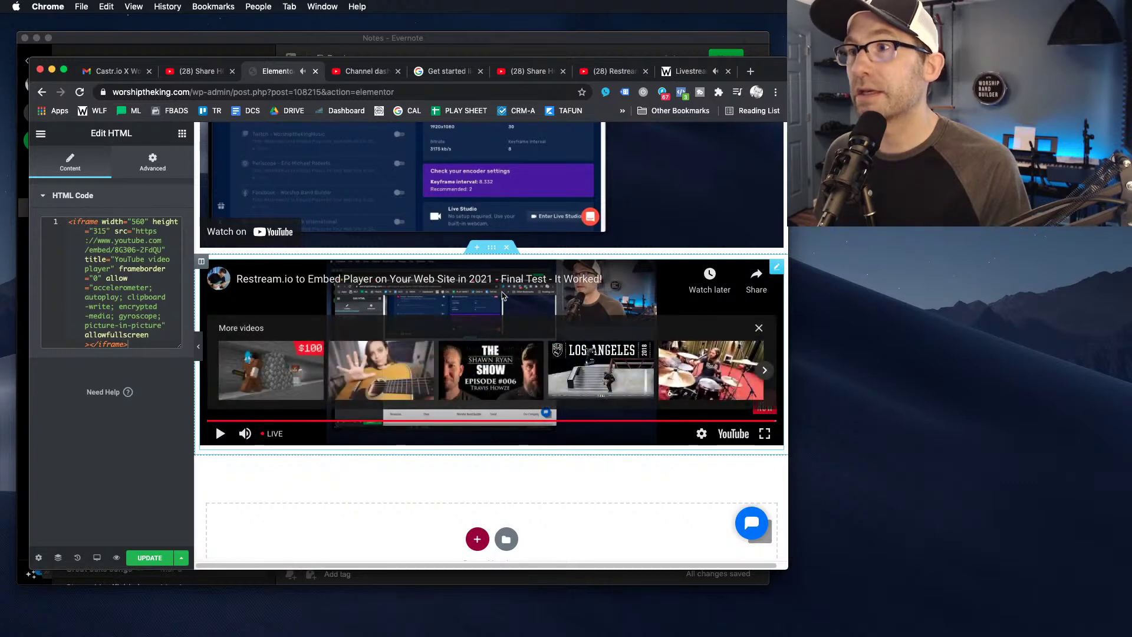
Update the page in Elementor and reload the public livestream page to check both embedded players
scroll(498, 392, up, 2)
scroll(498, 392, up, 5)
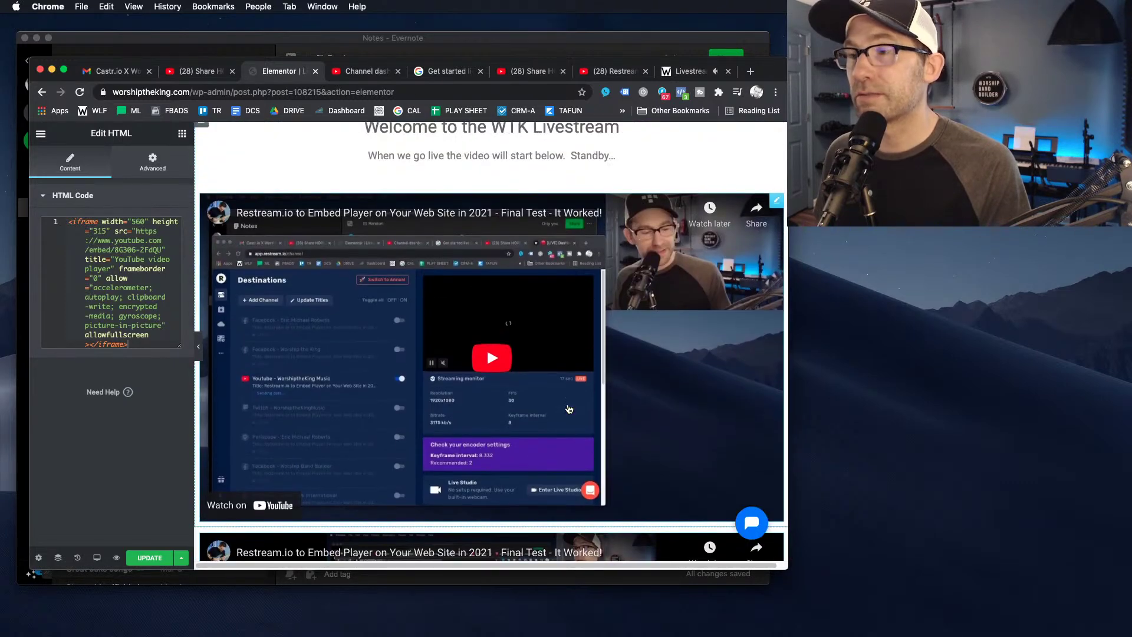
scroll(568, 414, up, 1)
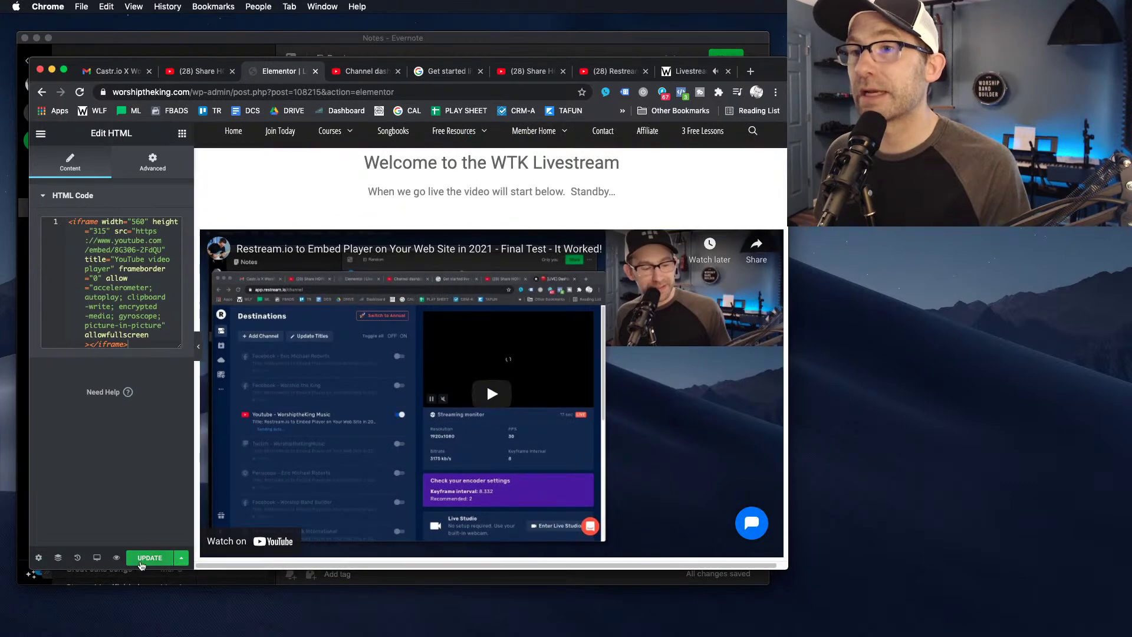
click(691, 72)
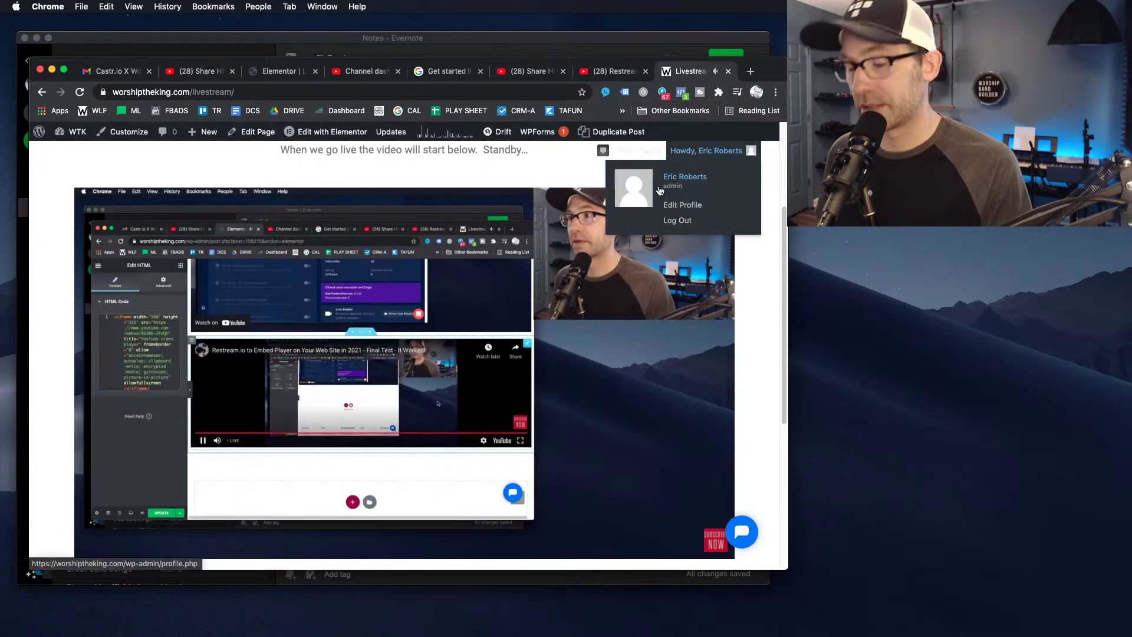
key(super+r)
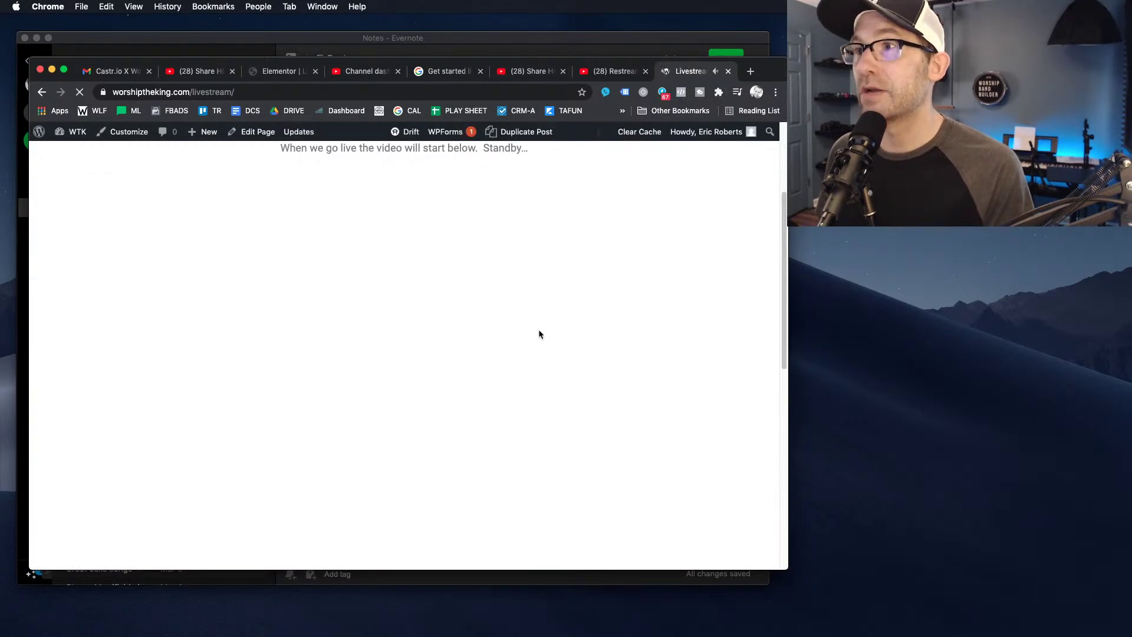
scroll(536, 298, down, 5)
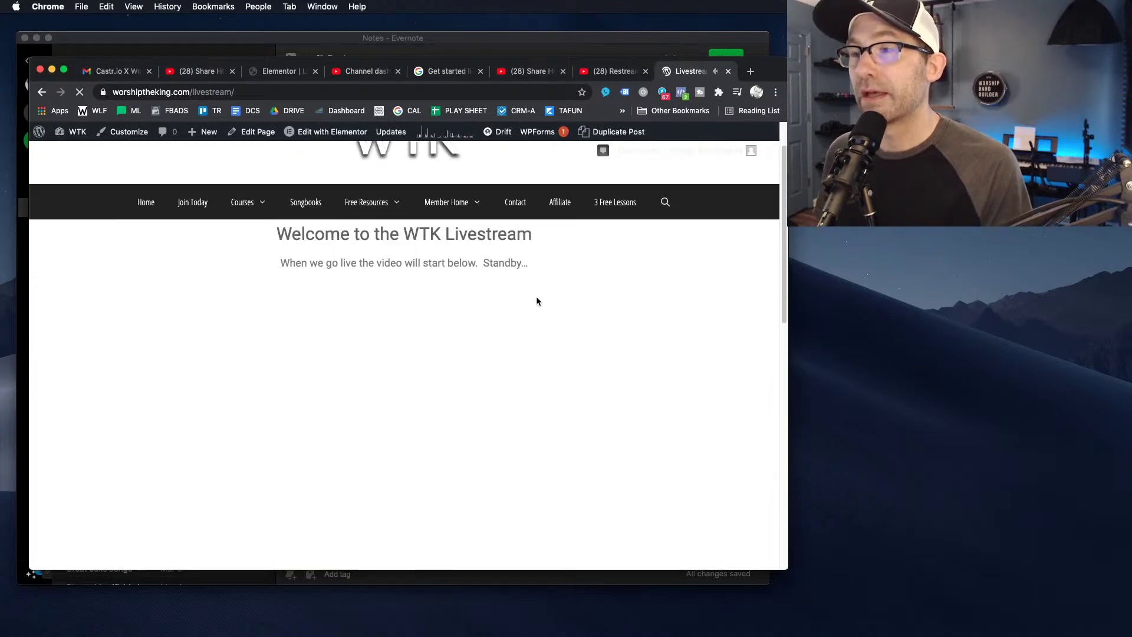
scroll(536, 297, down, 8)
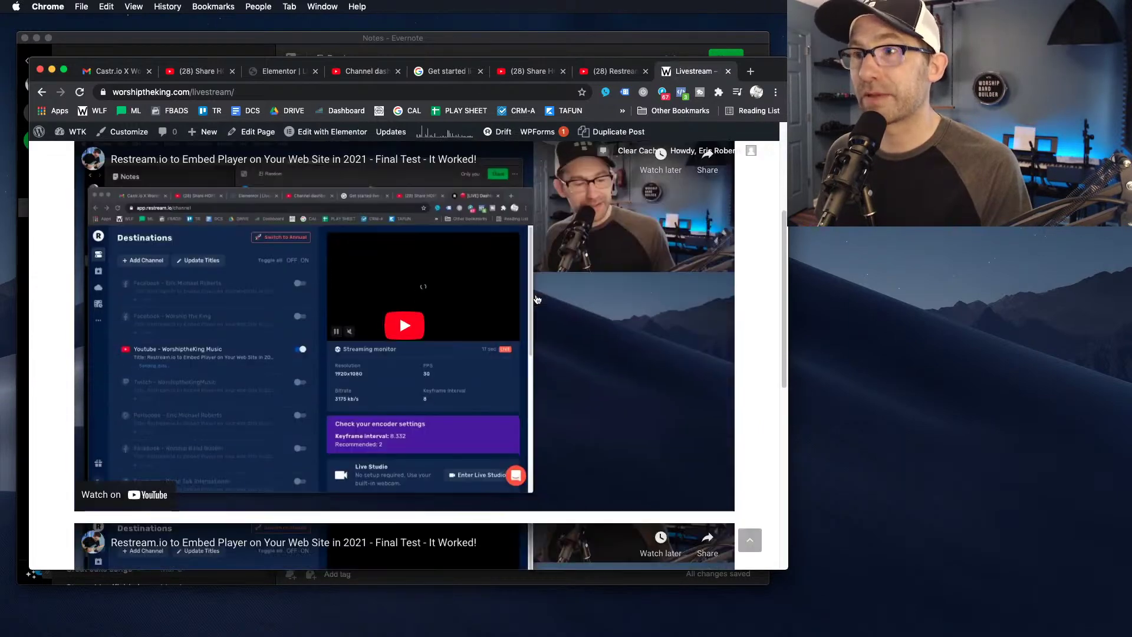
scroll(427, 417, up, 12)
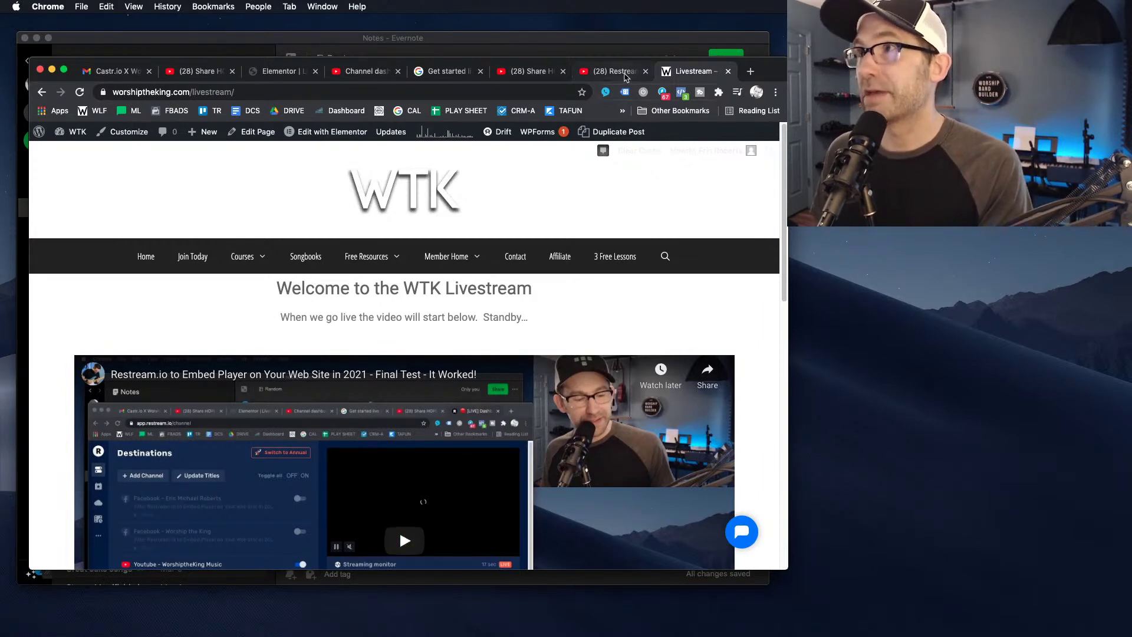
Close the Gmail tab containing the Castr.io partnership email
click(620, 73)
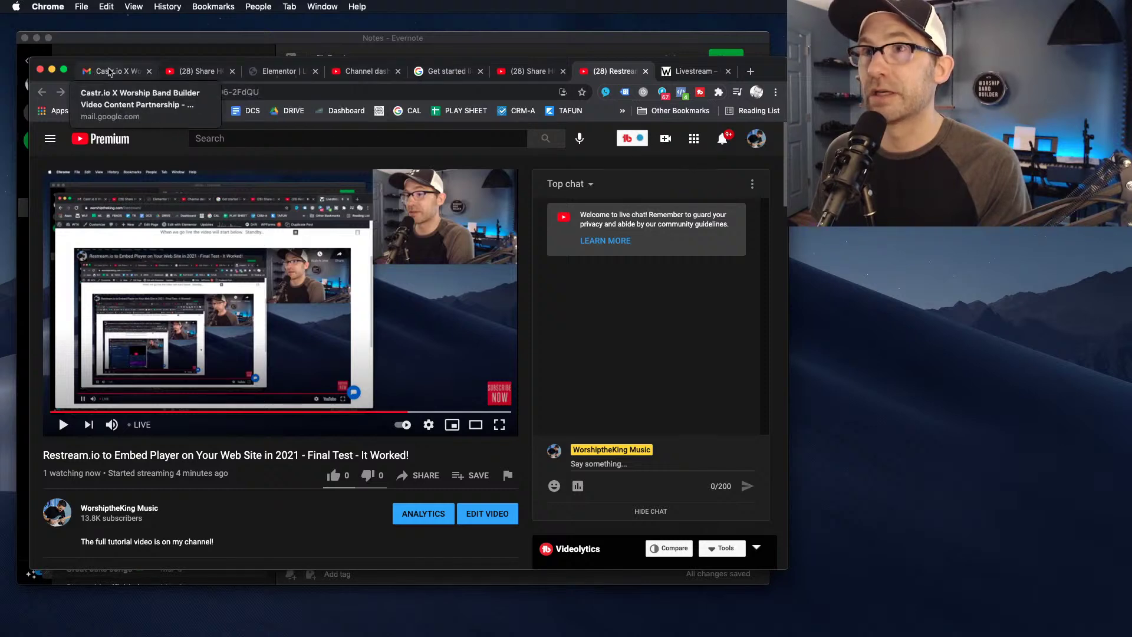
click(115, 72)
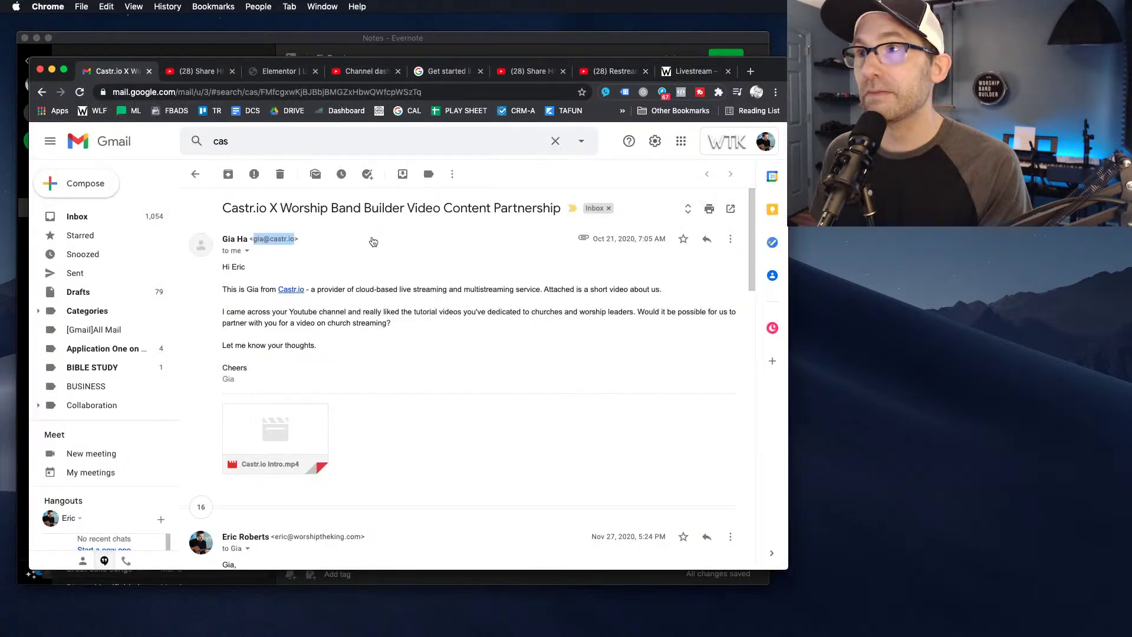
click(149, 71)
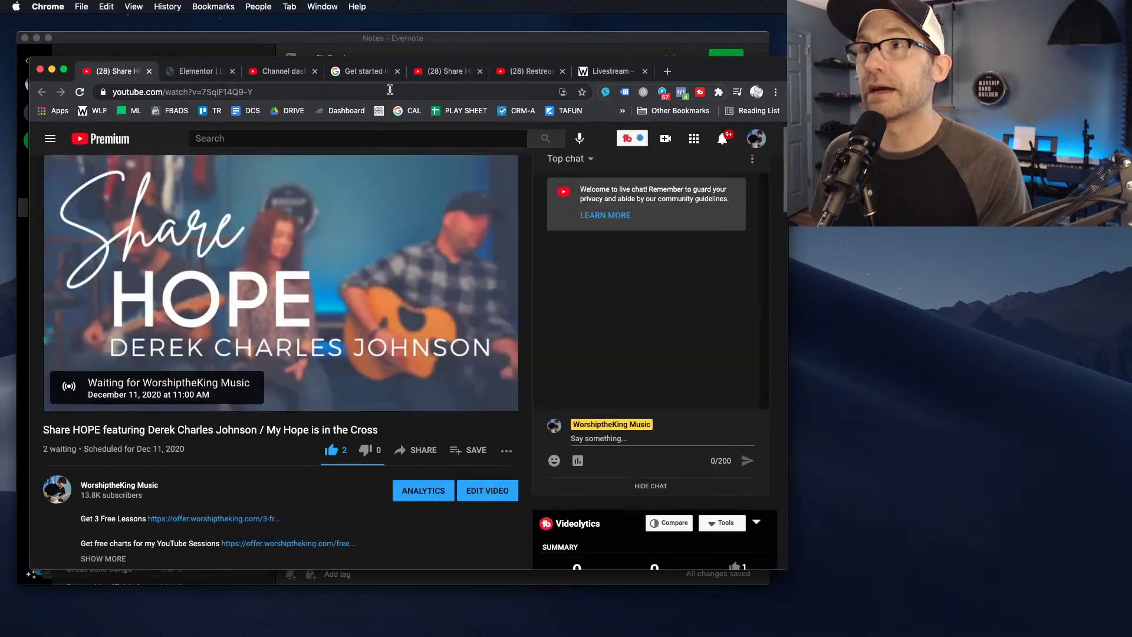
Look over the scheduled Share HOPE live stream's YouTube page alongside the public livestream page
scroll(330, 421, down, 5)
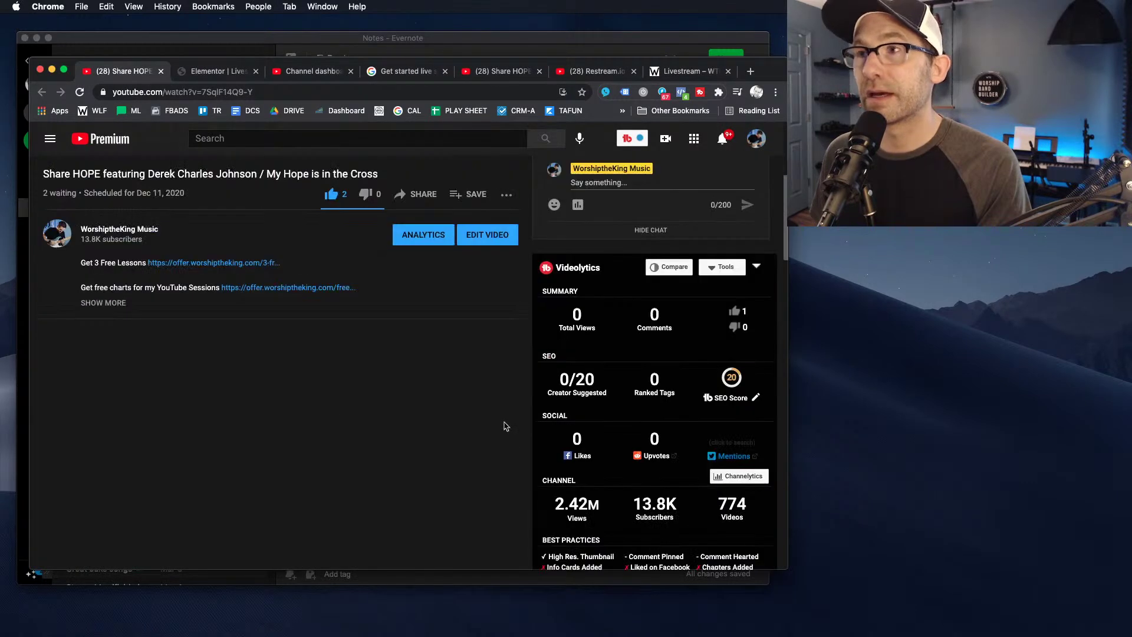
scroll(504, 427, up, 5)
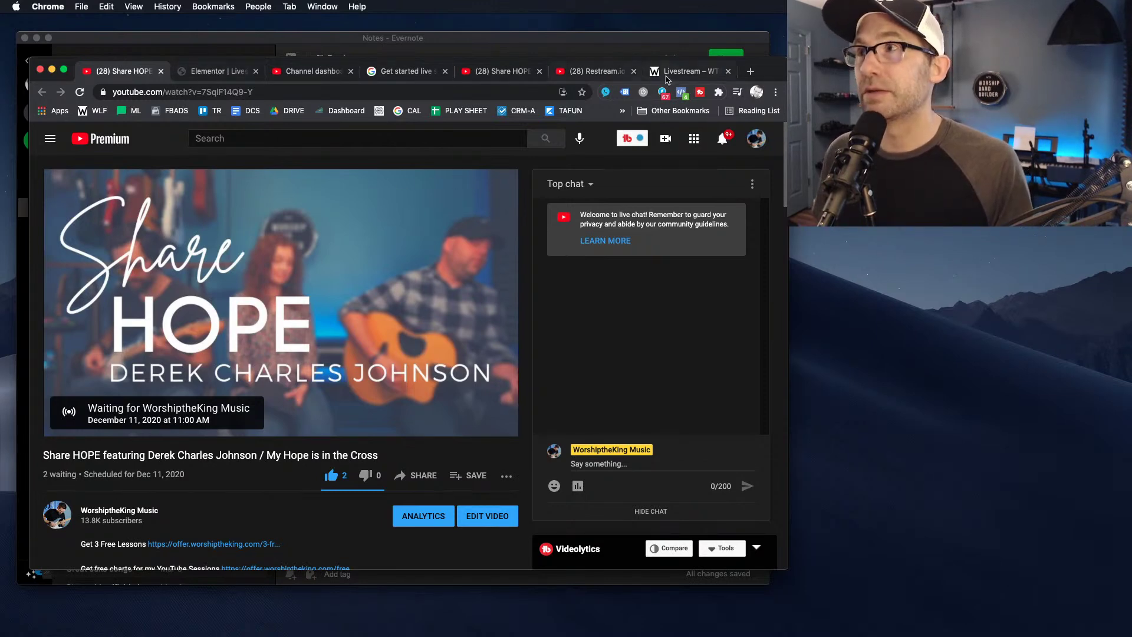
click(694, 75)
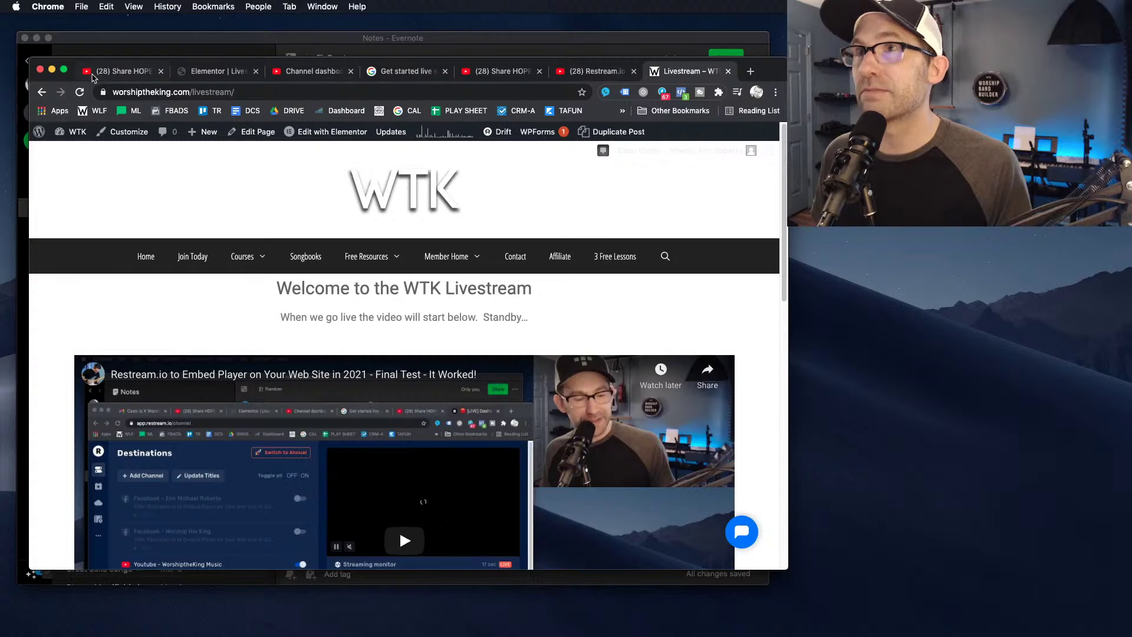
click(117, 75)
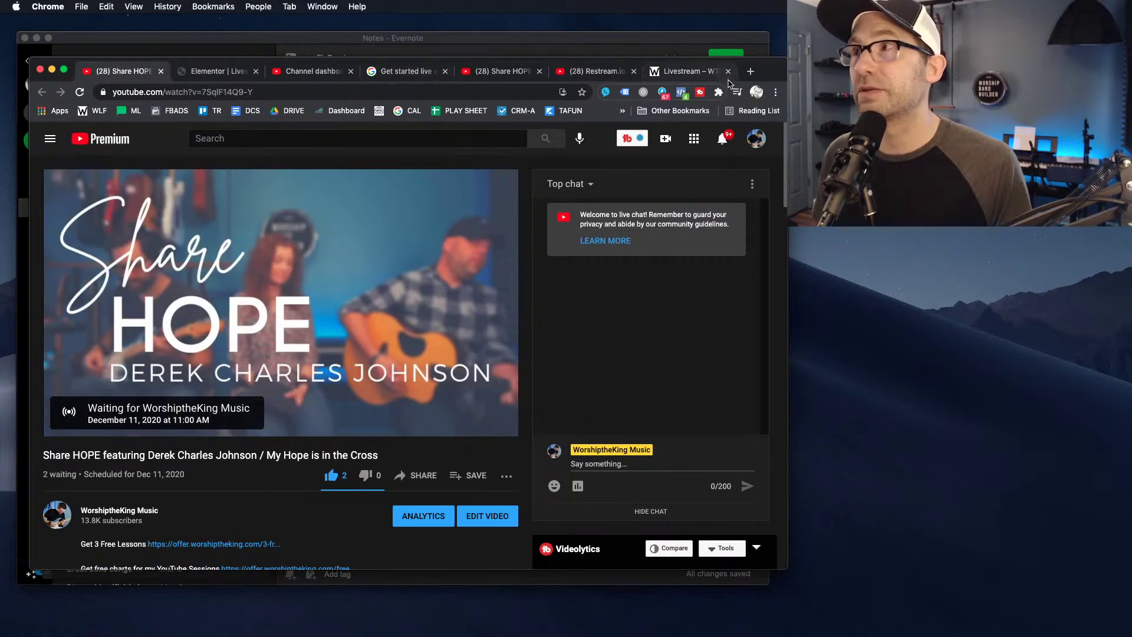
Open the Restream dashboard in a new browser tab and look over the list of streaming destinations
click(750, 71)
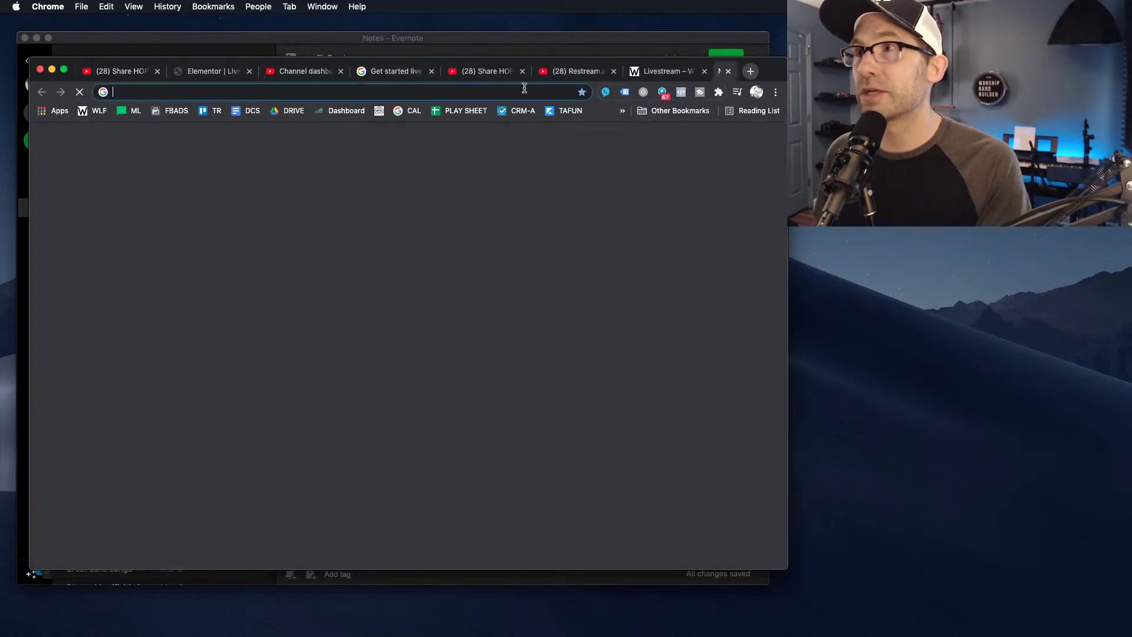
text(restre)
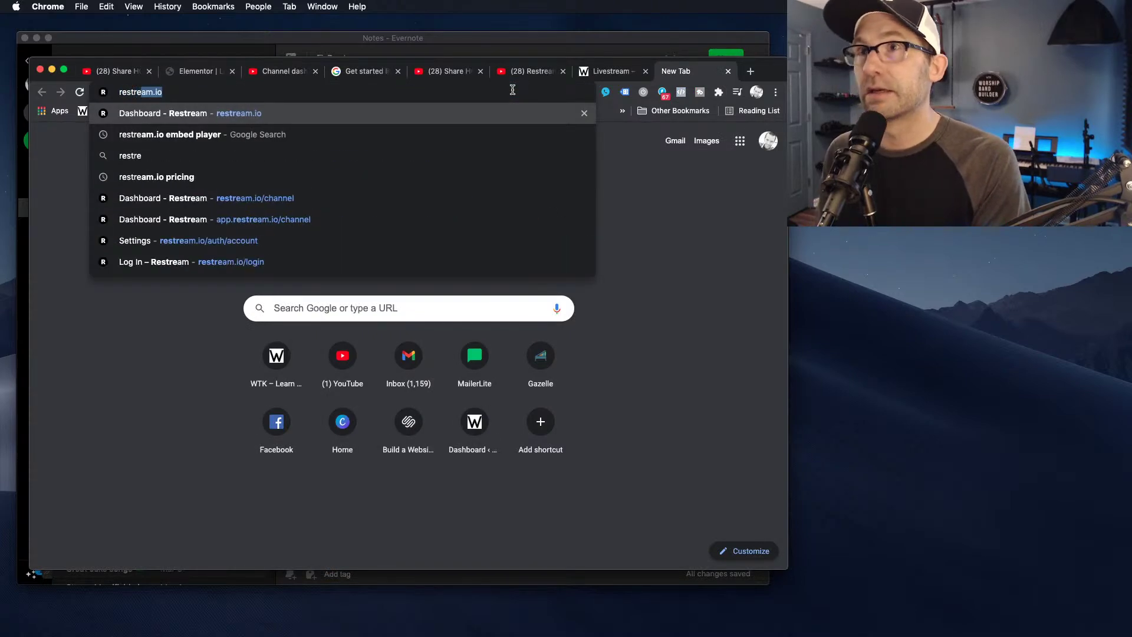
key(Return)
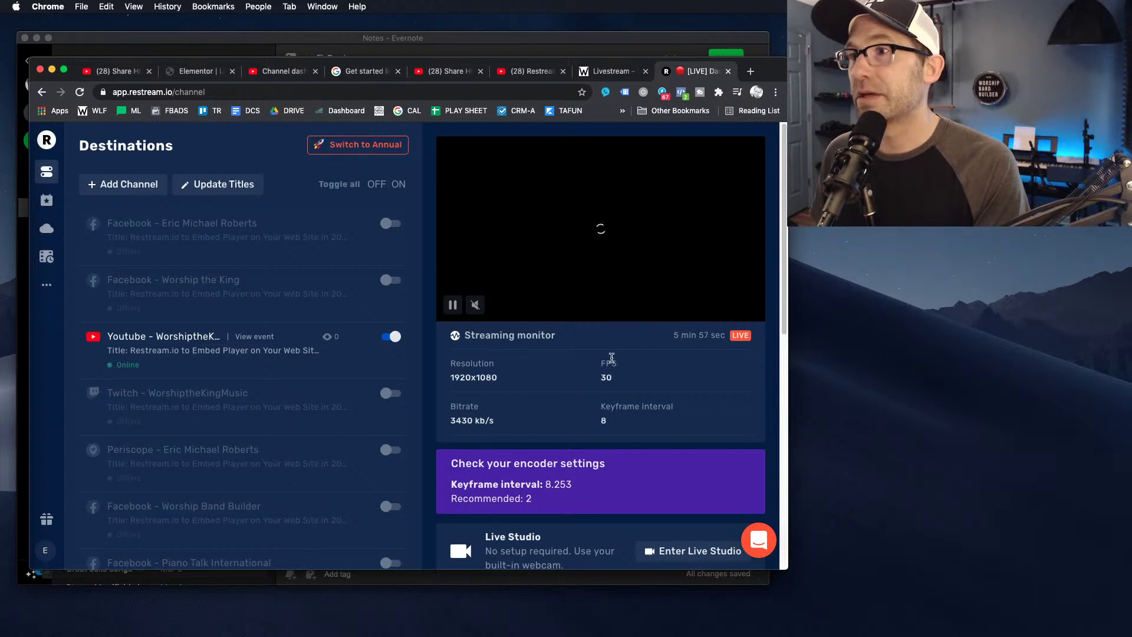
scroll(612, 358, down, 10)
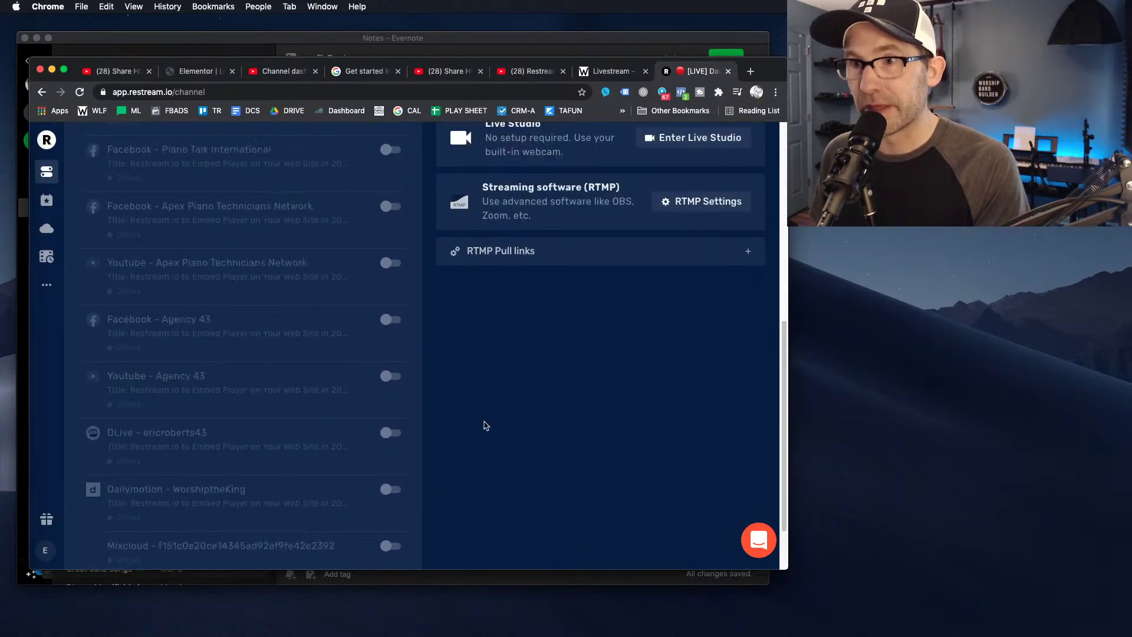
scroll(484, 425, up, 10)
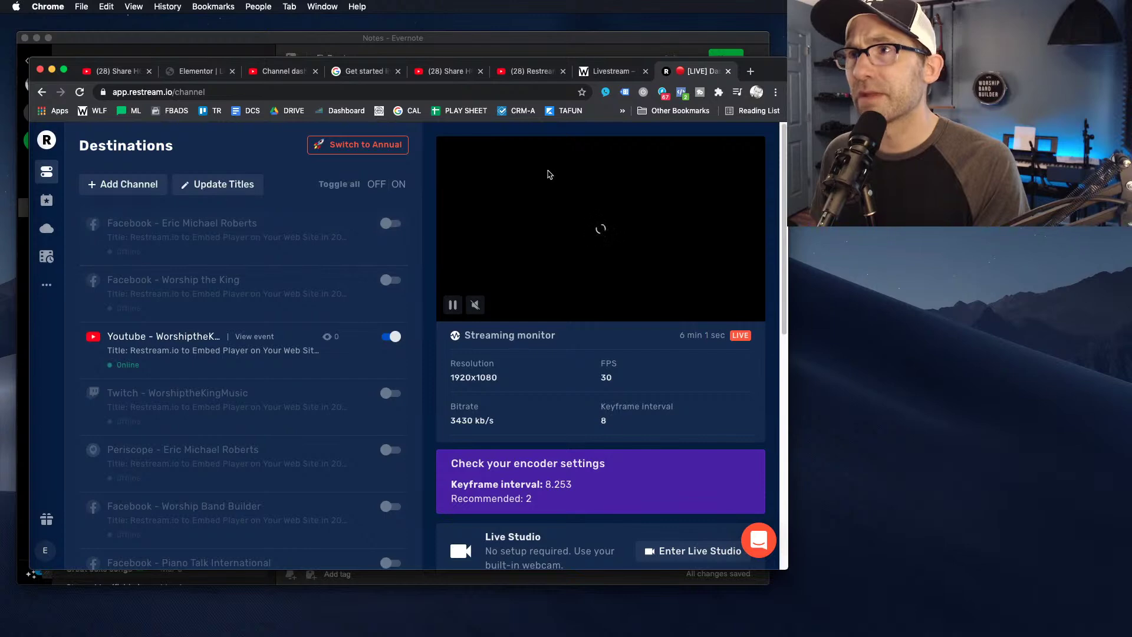
Open the Widget (Beta) page in Restream's settings and examine its size options, embed code and player preview
mouse_move(46, 284)
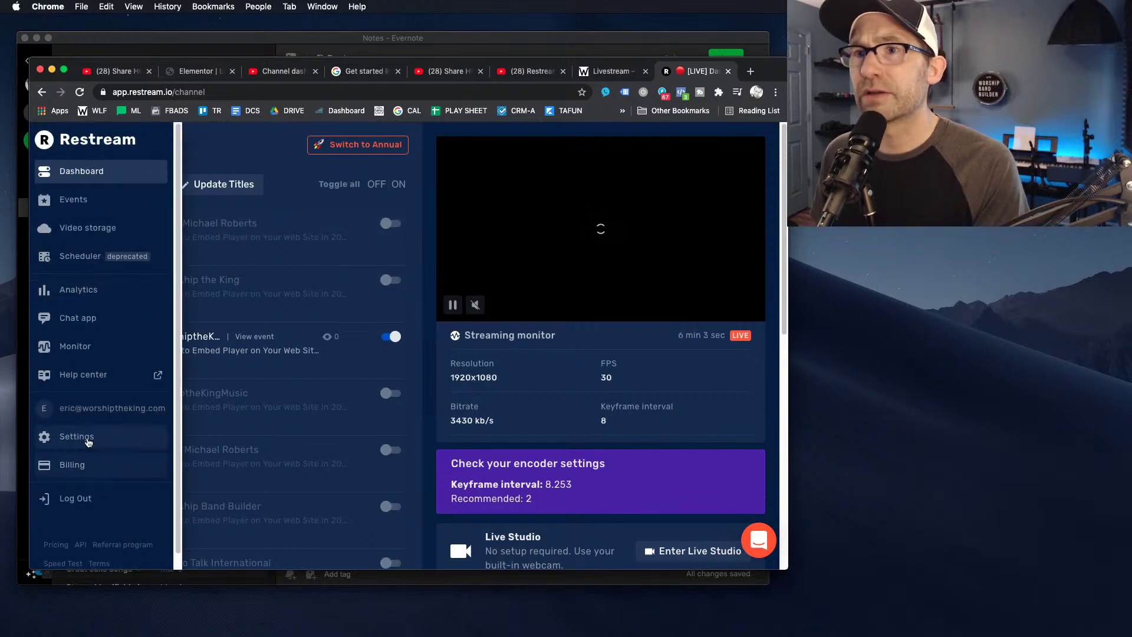
click(176, 438)
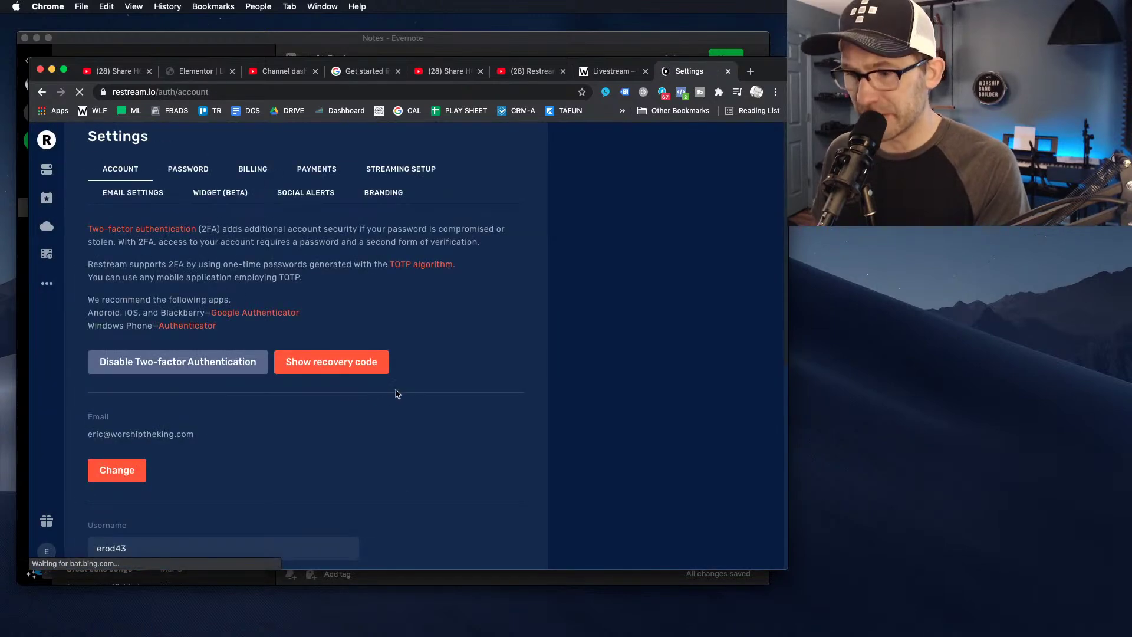
click(185, 191)
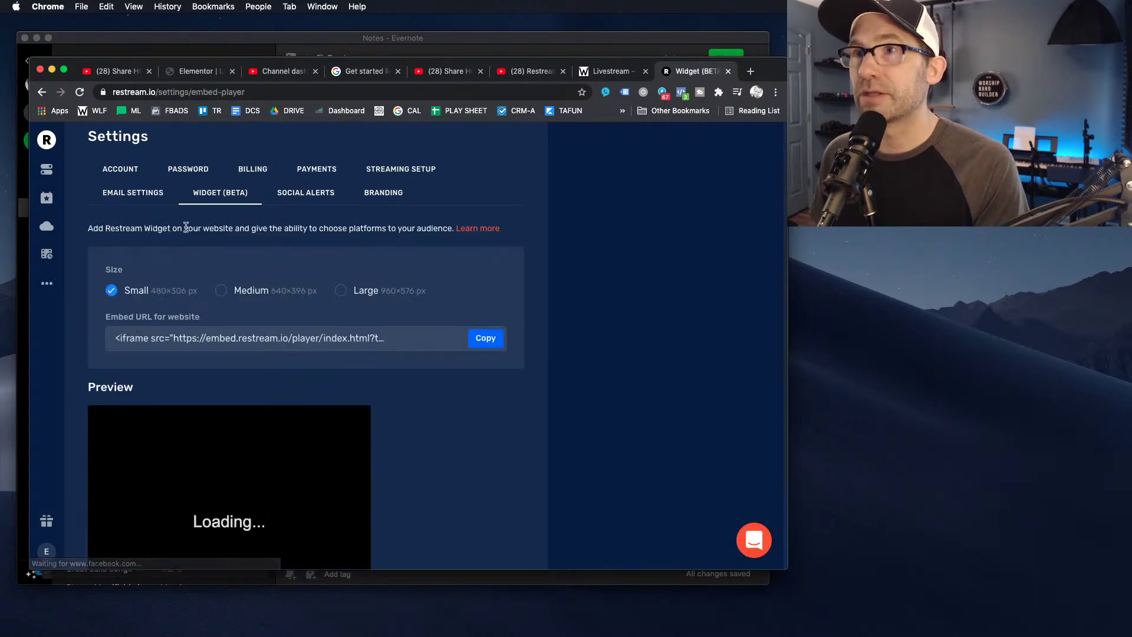
scroll(353, 248, down, 3)
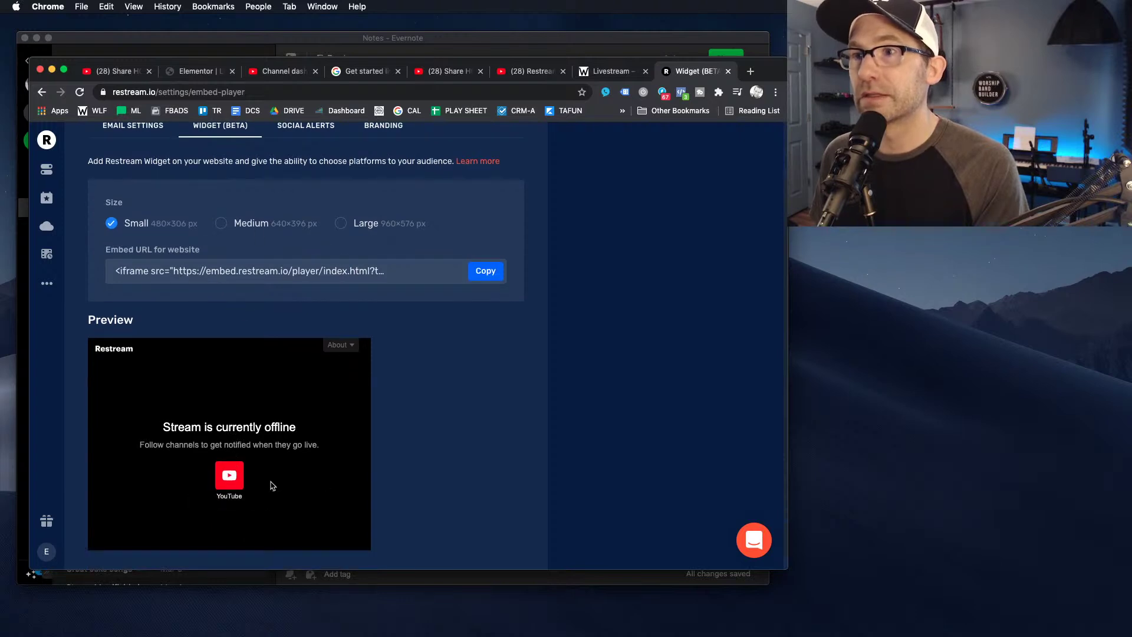
scroll(307, 490, down, 1)
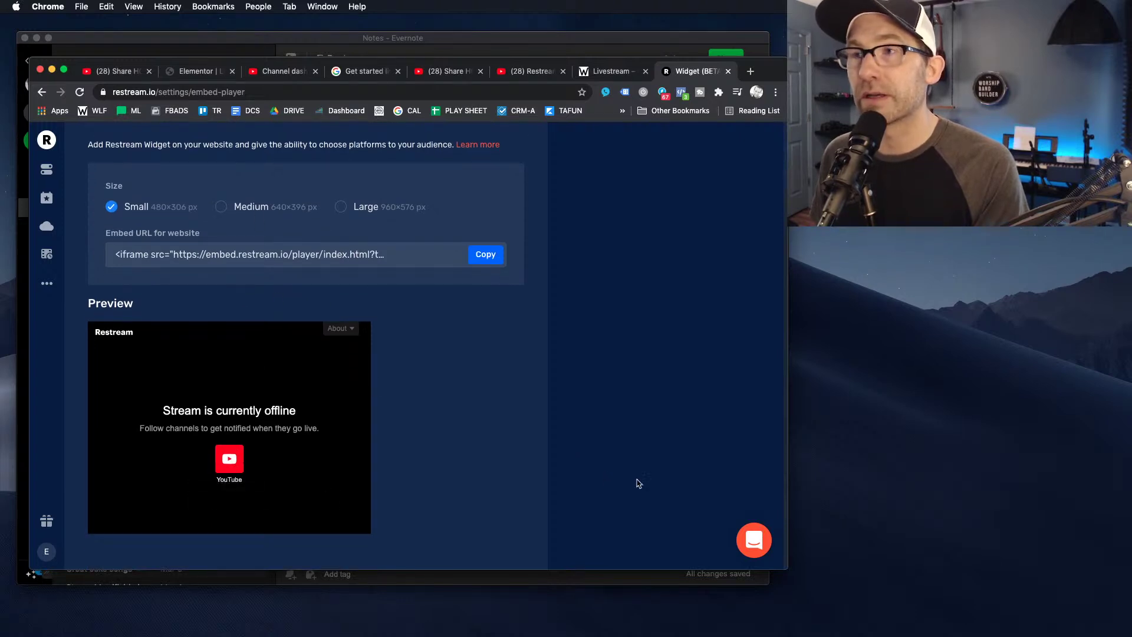
scroll(472, 454, up, 3)
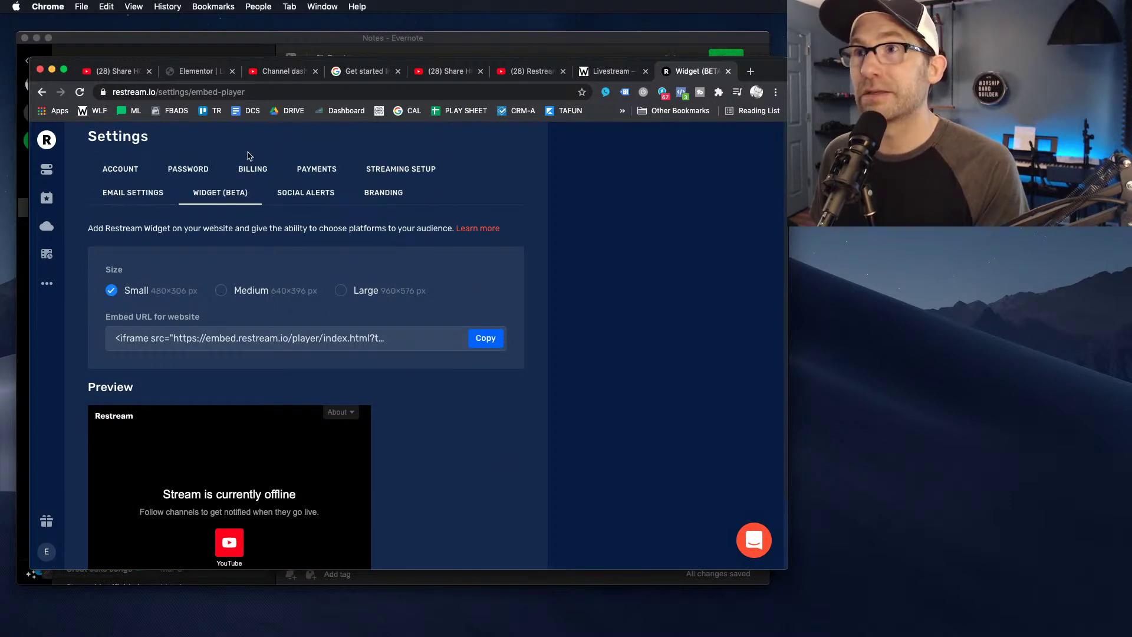
click(231, 198)
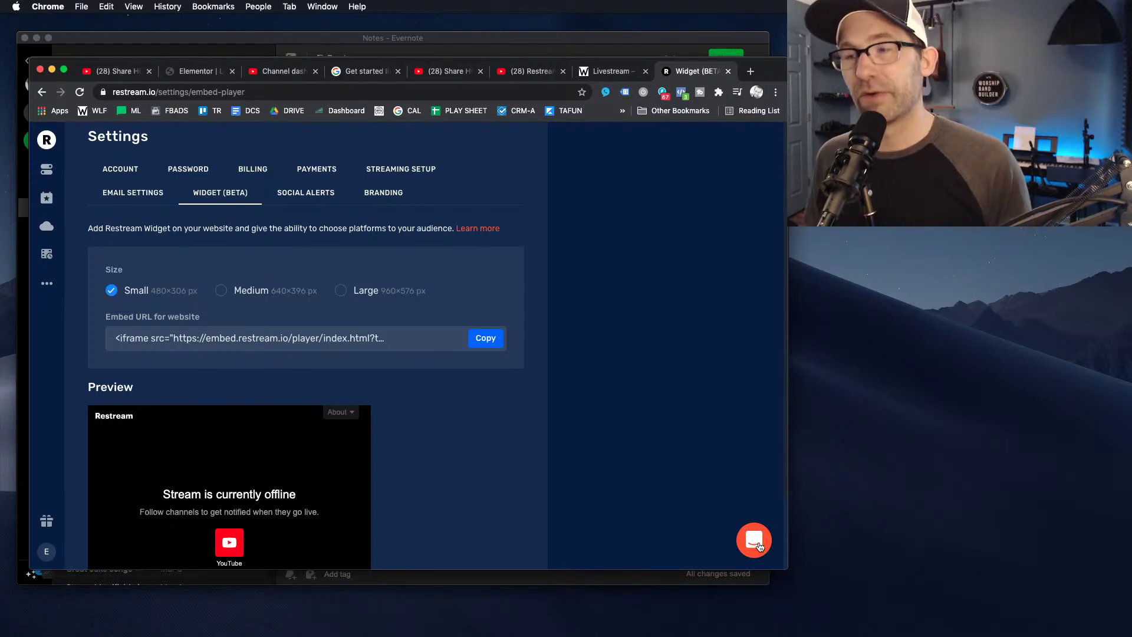
Set the Restream widget size to Large 960×576 px and copy its iframe embed code
scroll(221, 542, down, 3)
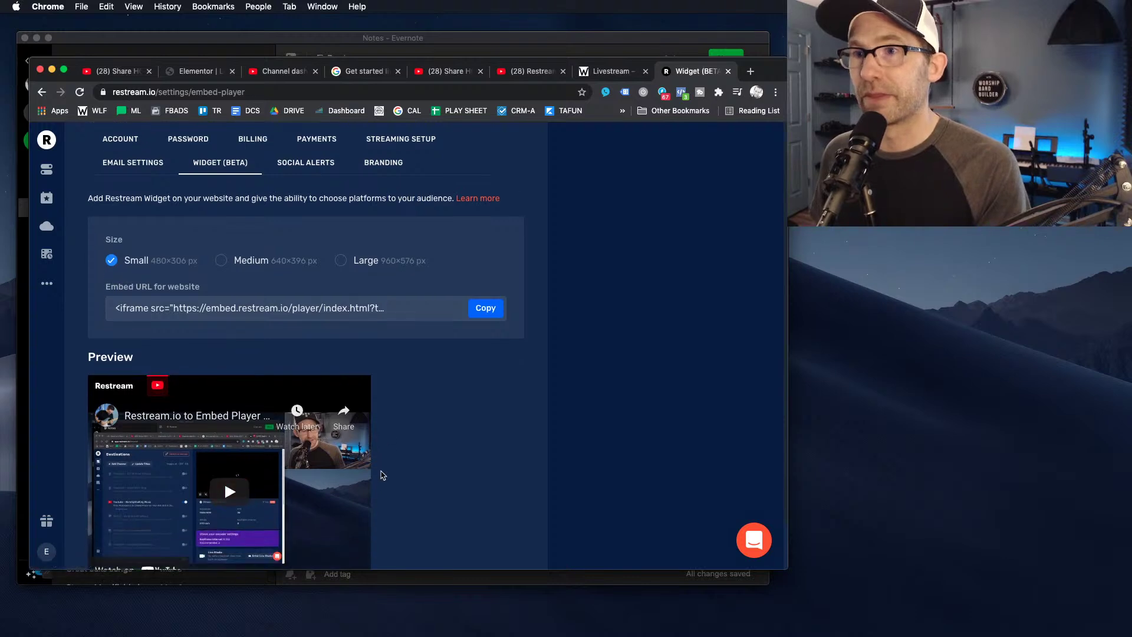
scroll(281, 497, down, 1)
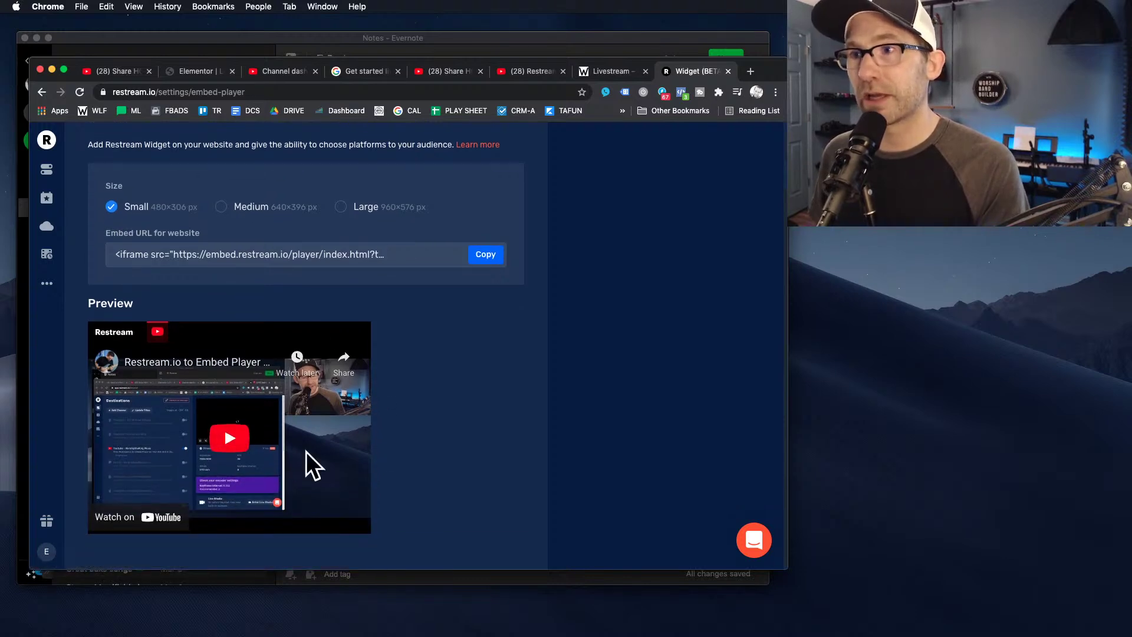
scroll(451, 413, up, 1)
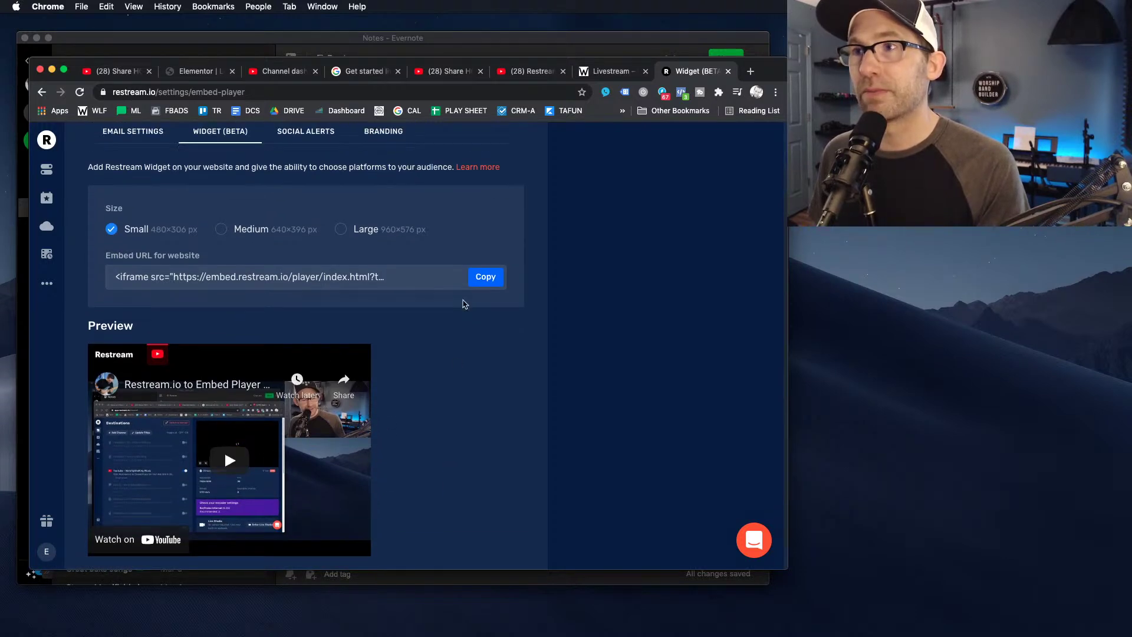
click(342, 232)
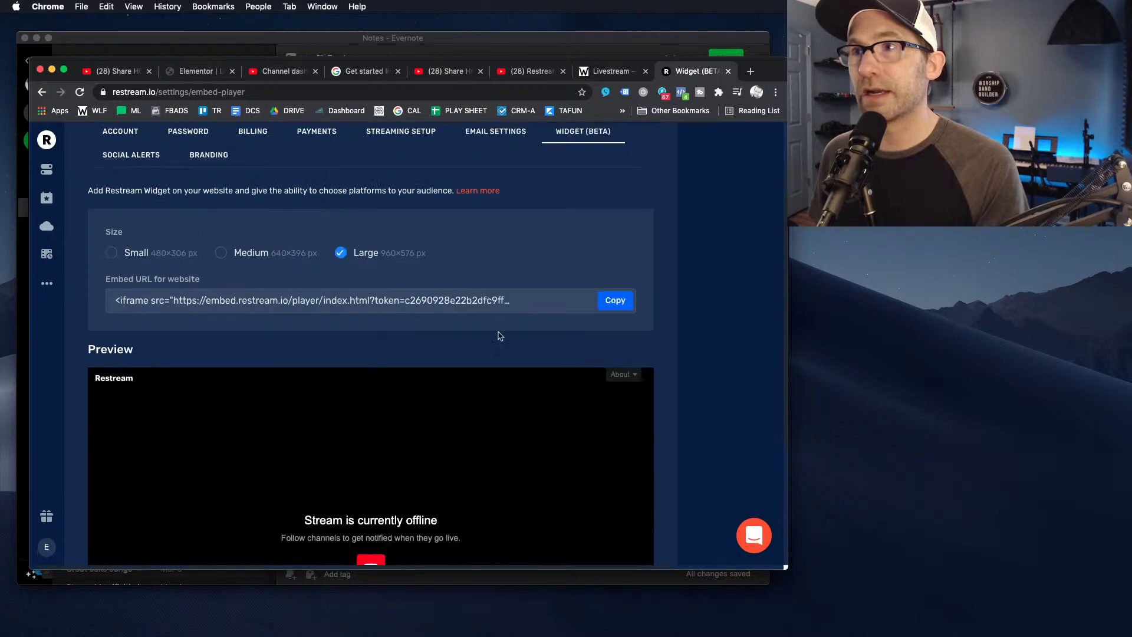
click(615, 300)
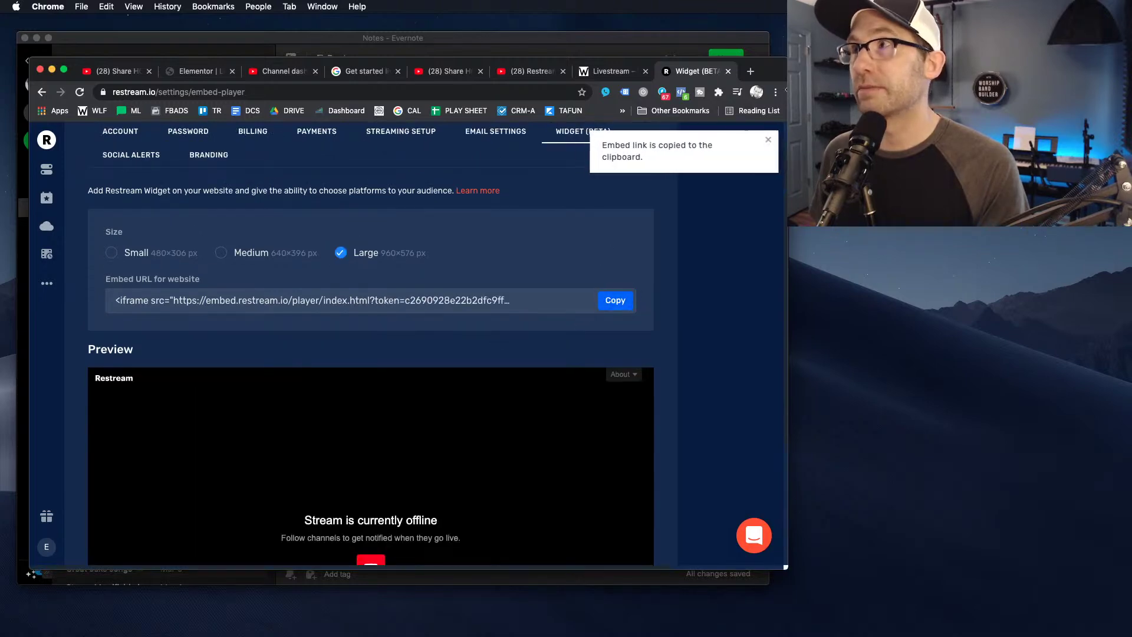
Check the live stream in the preview of the Large Restream widget
click(751, 71)
drag(697, 72, 1120, 142)
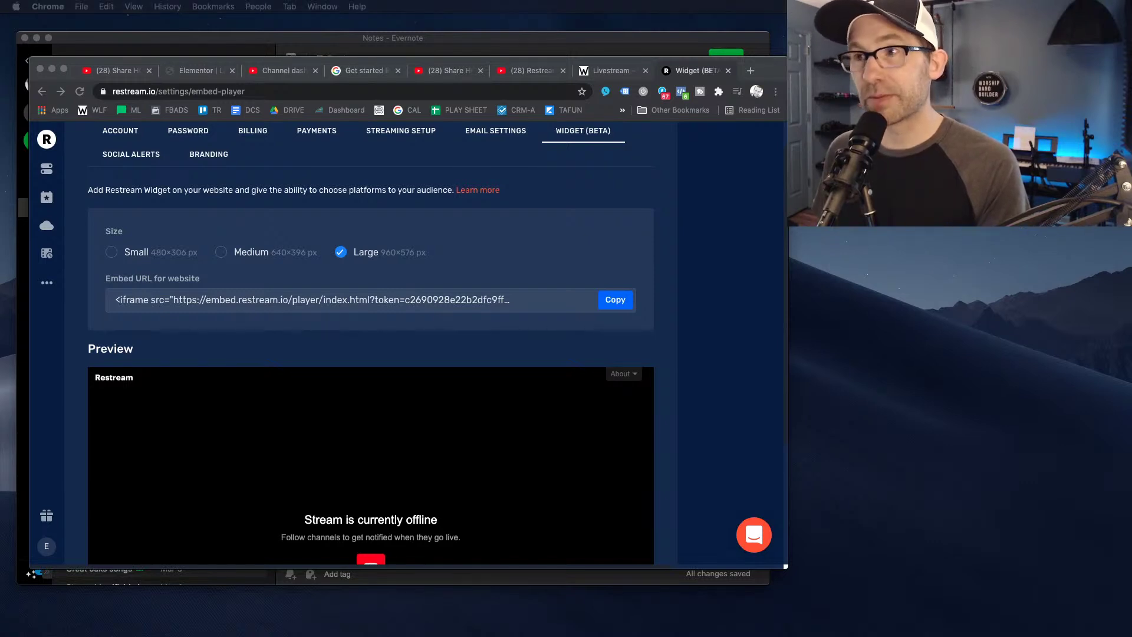
scroll(573, 422, up, 1)
scroll(568, 423, down, 3)
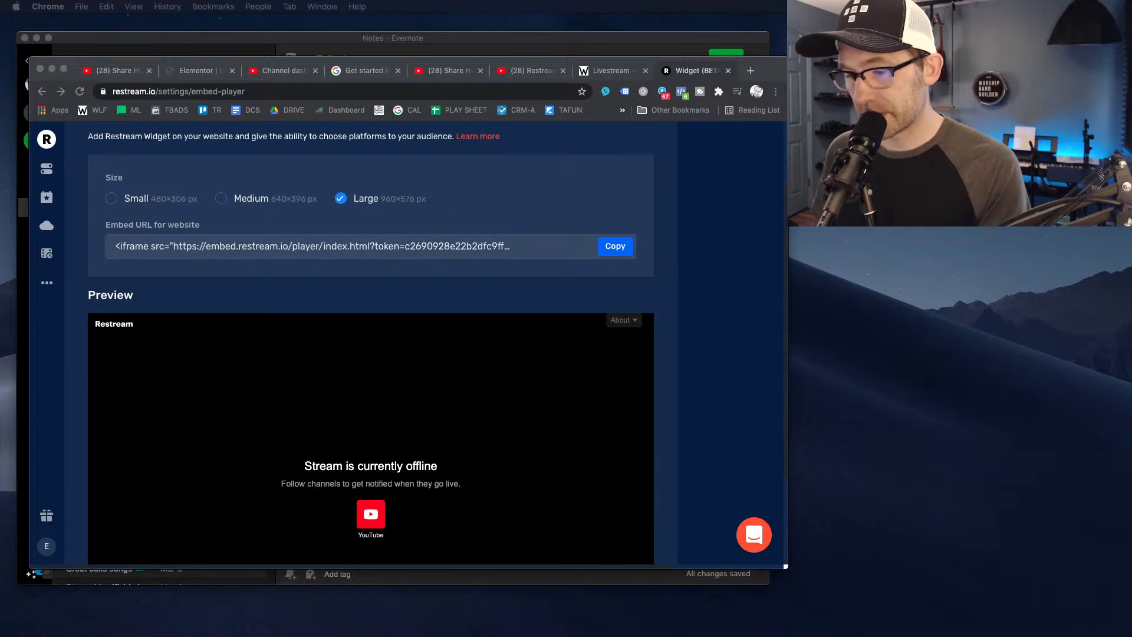
click(371, 513)
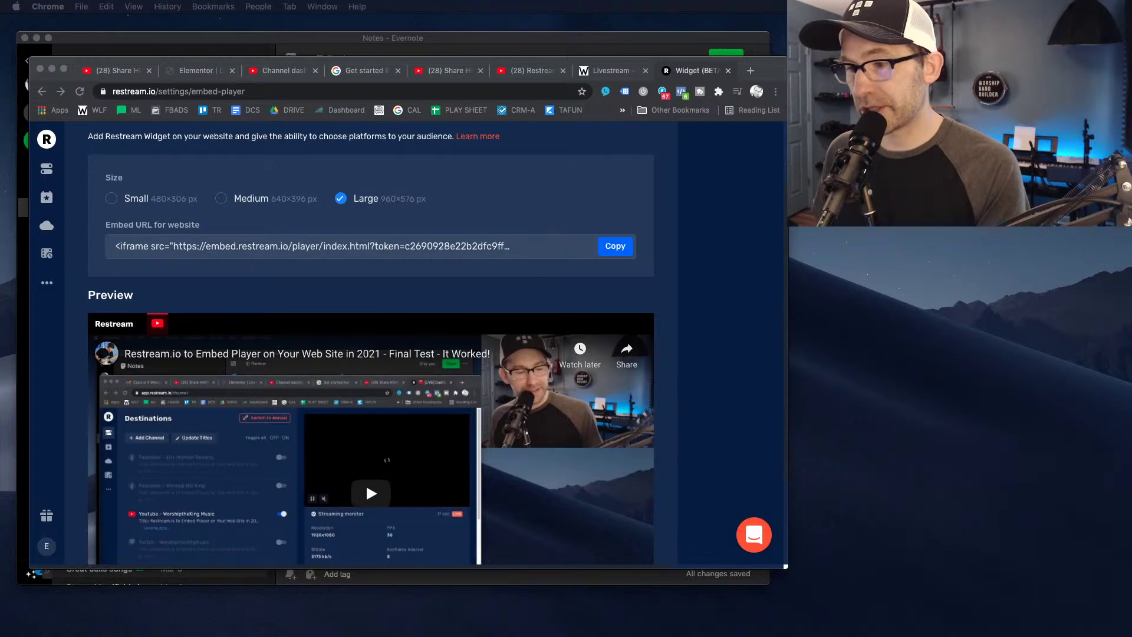
Bring up the Gmail window with the Restream Widget Deprecation email and open its linked walkthrough article
drag(531, 636, 280, 47)
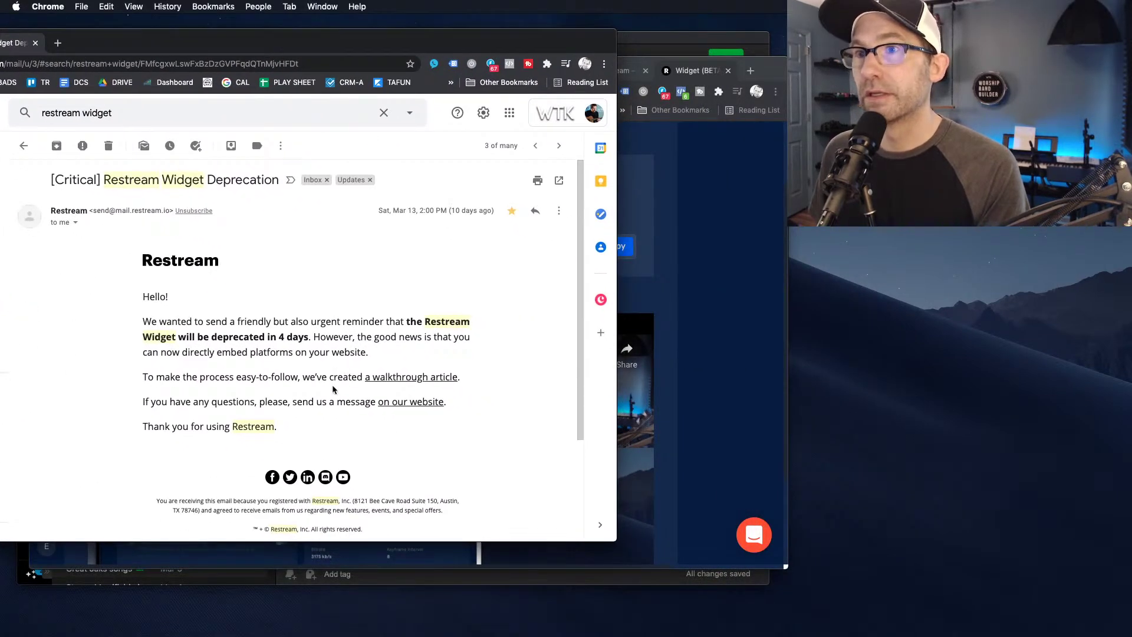
scroll(311, 326, down, 1)
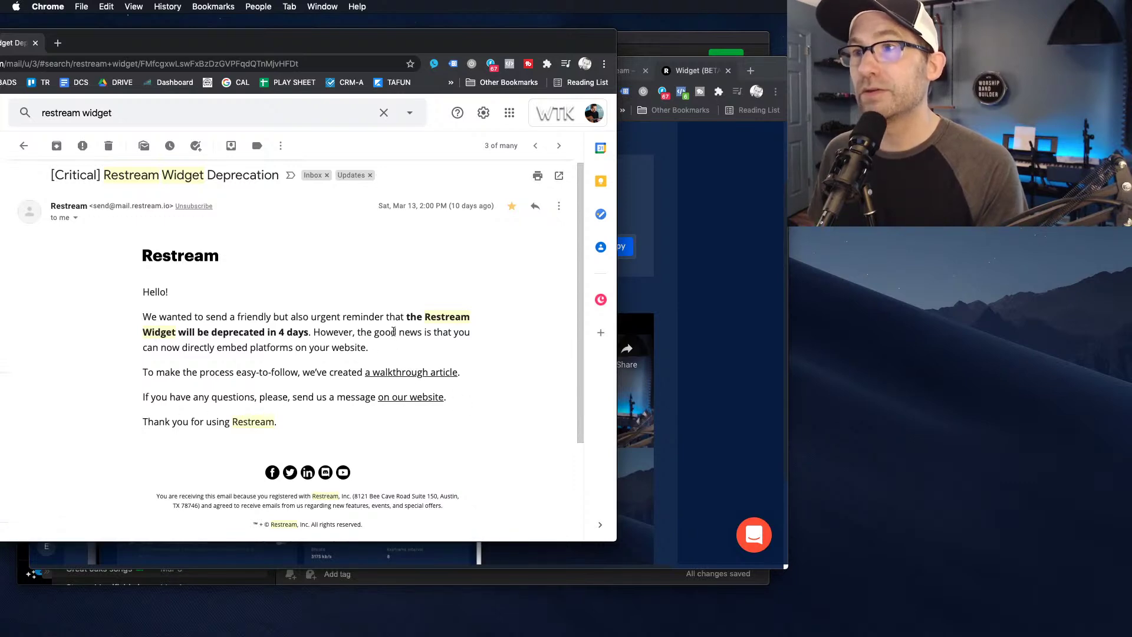
click(424, 377)
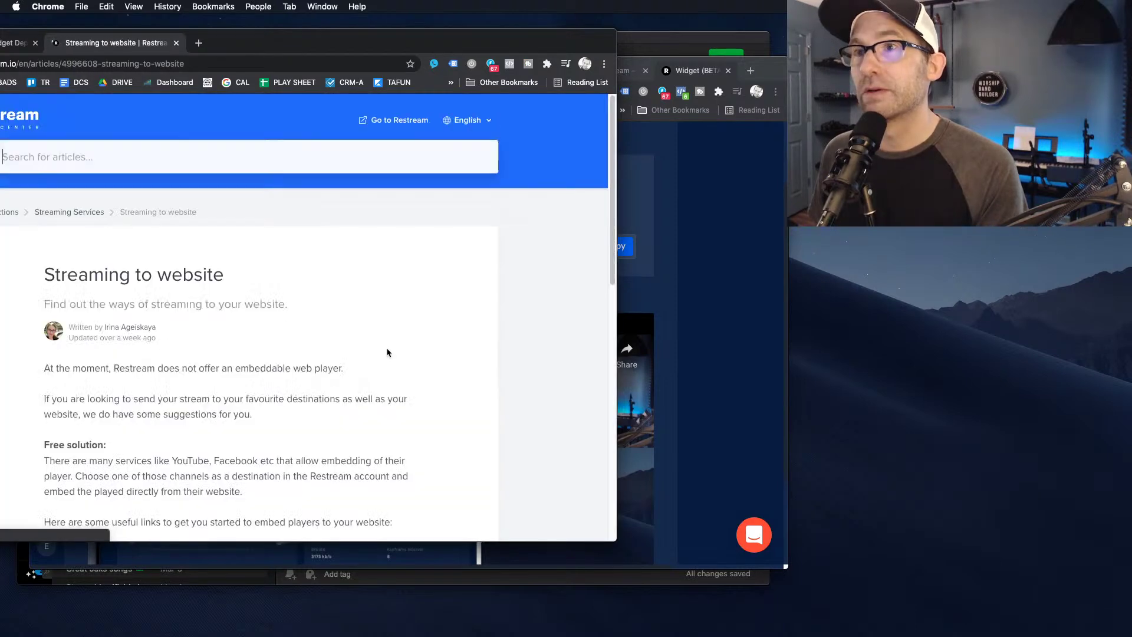
Read the introduction of Restream's "Streaming to website" article about embeddable web players
scroll(241, 401, down, 3)
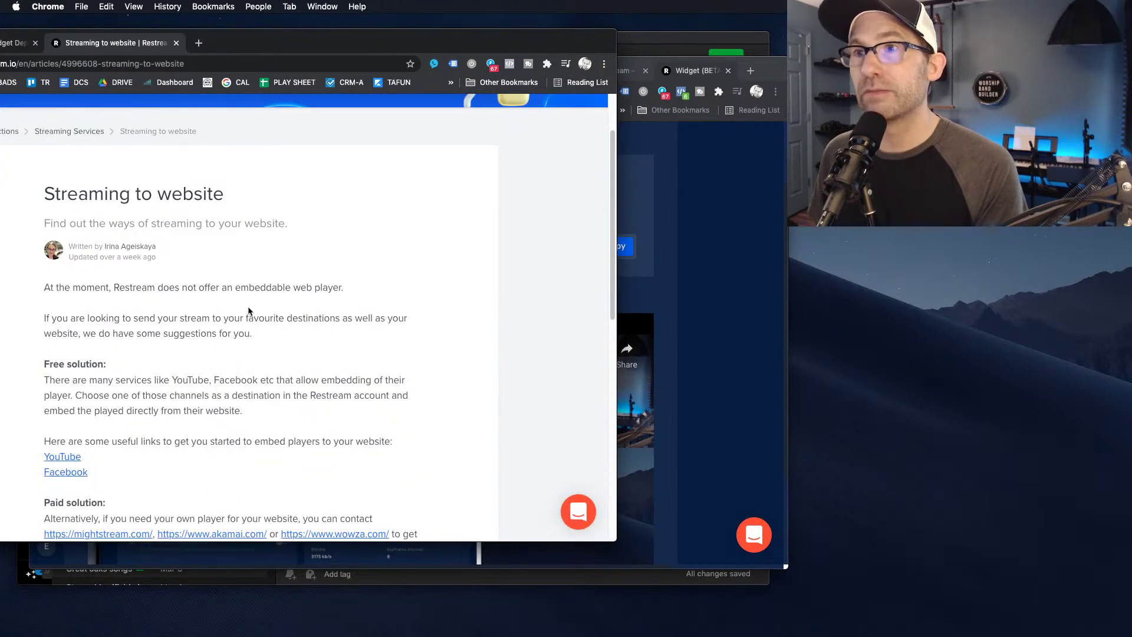
scroll(304, 353, up, 4)
scroll(305, 361, down, 7)
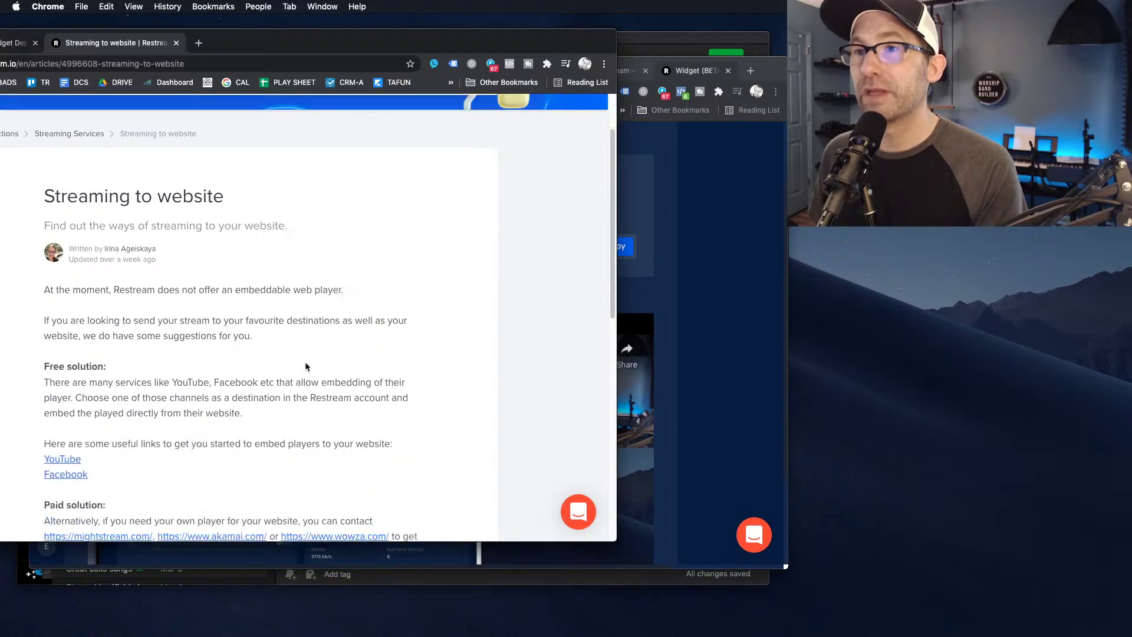
scroll(309, 364, down, 1)
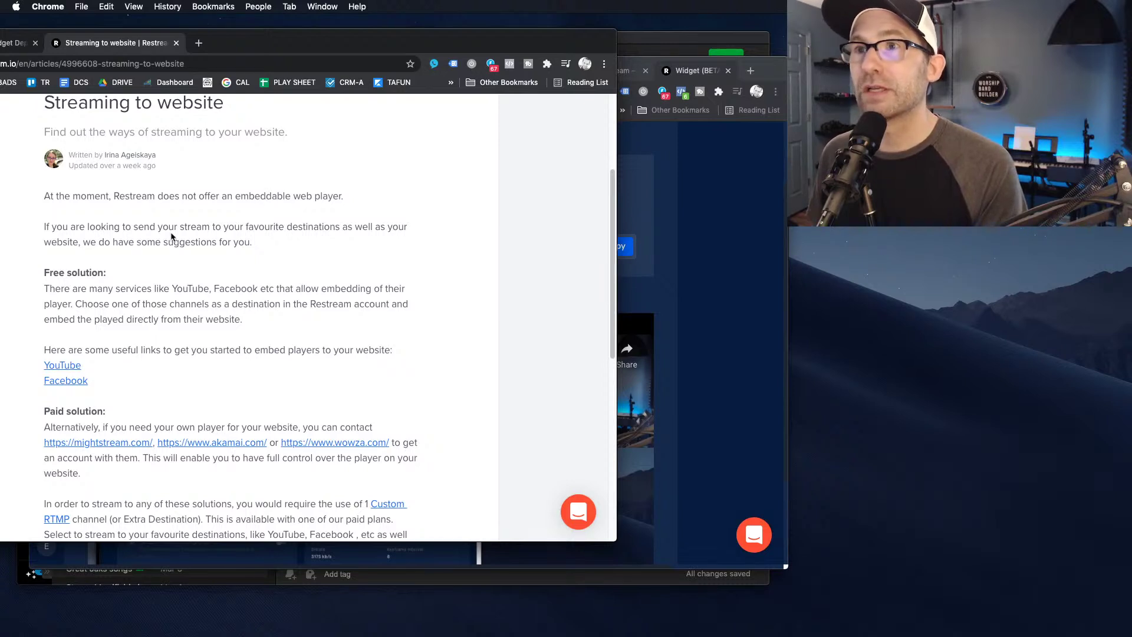
drag(265, 241, 156, 242)
click(114, 232)
click(158, 244)
scroll(180, 313, down, 2)
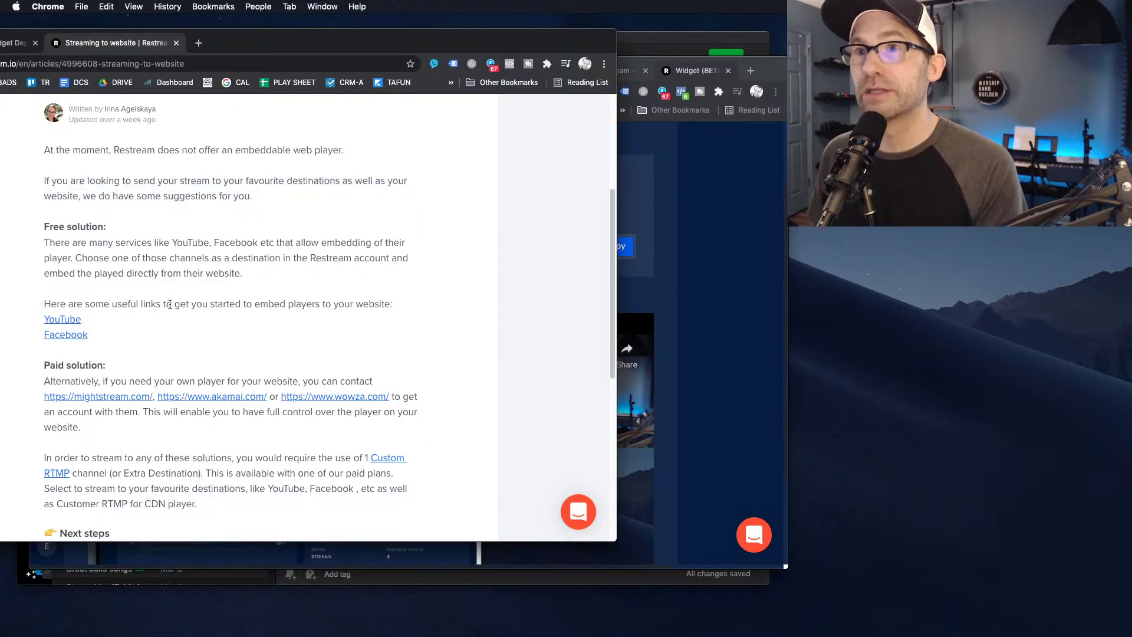
Read the article's Free solution section and highlight its heading and paragraph about embedding YouTube or Facebook players
drag(52, 240, 290, 258)
click(313, 252)
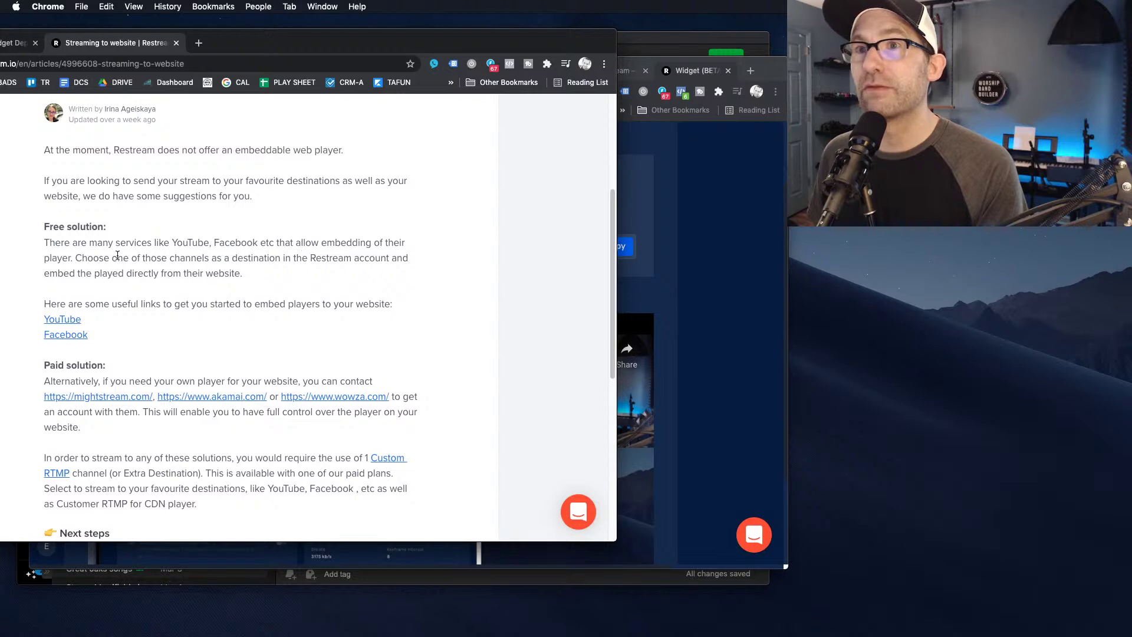
drag(104, 259, 224, 243)
click(257, 277)
click(262, 259)
drag(293, 276, 151, 257)
click(152, 259)
scroll(242, 301, down, 2)
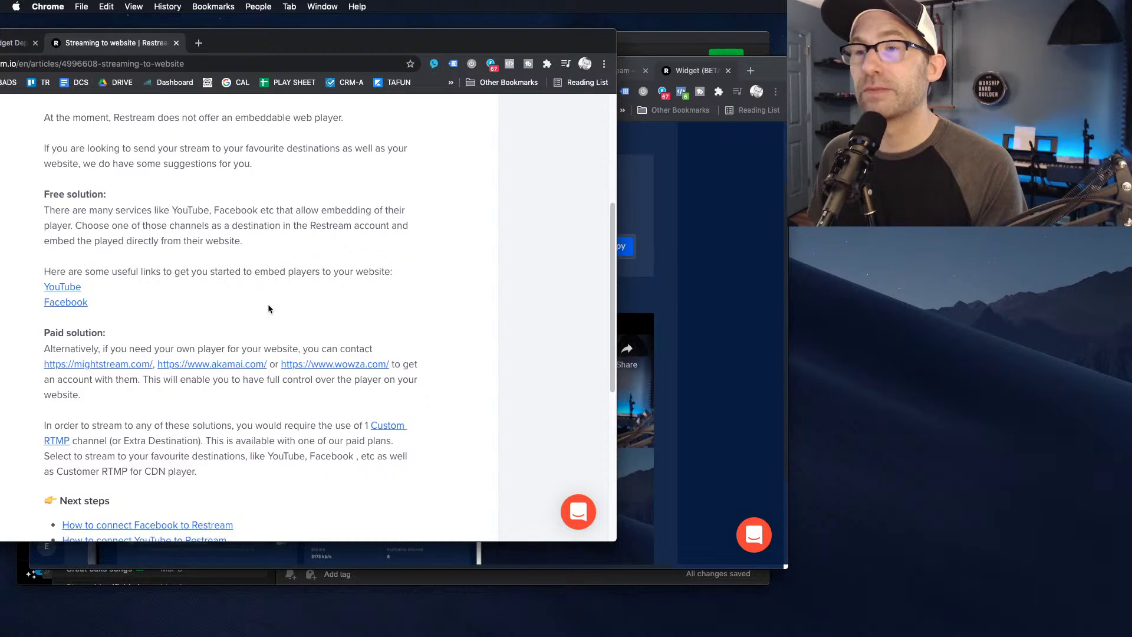
drag(263, 246, 303, 233)
click(46, 196)
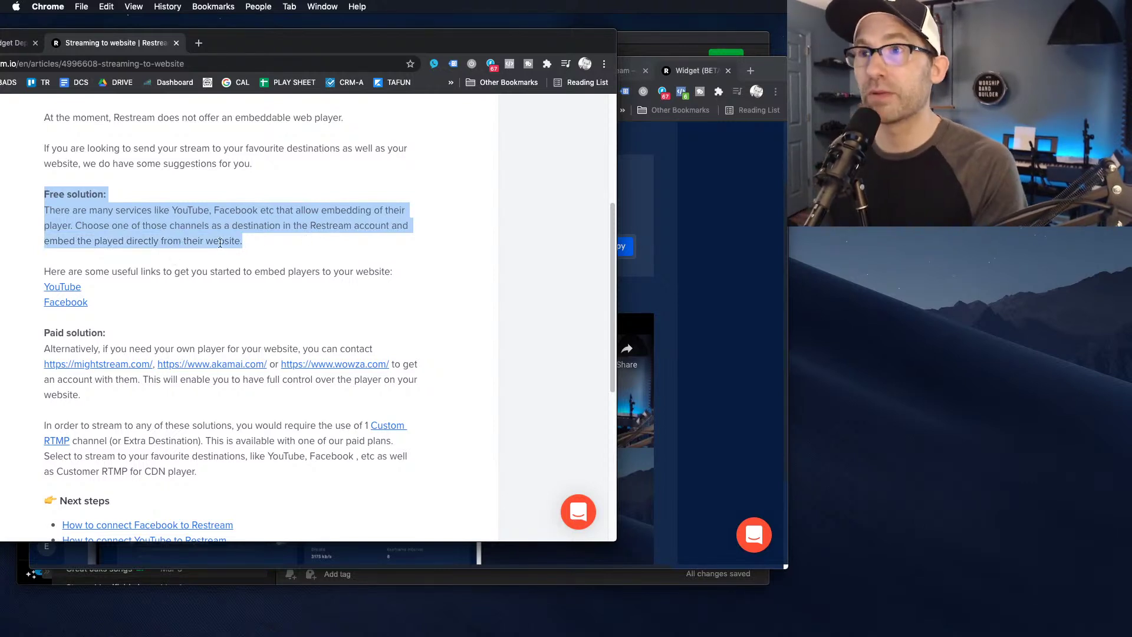
drag(248, 243, 46, 193)
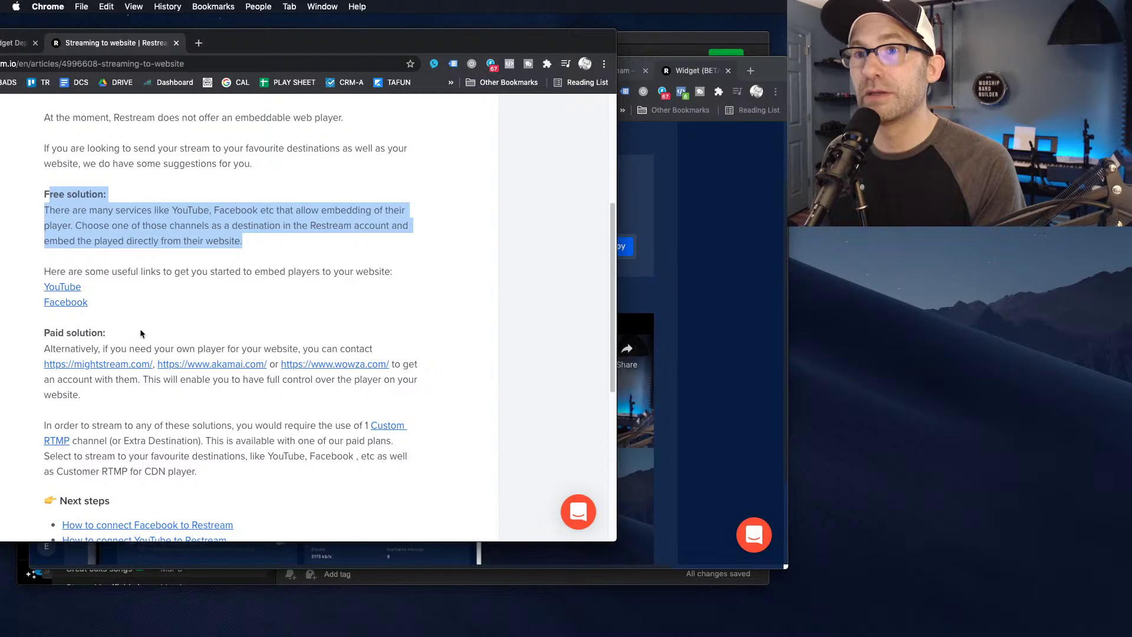
Look over the article's Paid solution section, including the player services and the Custom RTMP requirement
scroll(126, 384, down, 2)
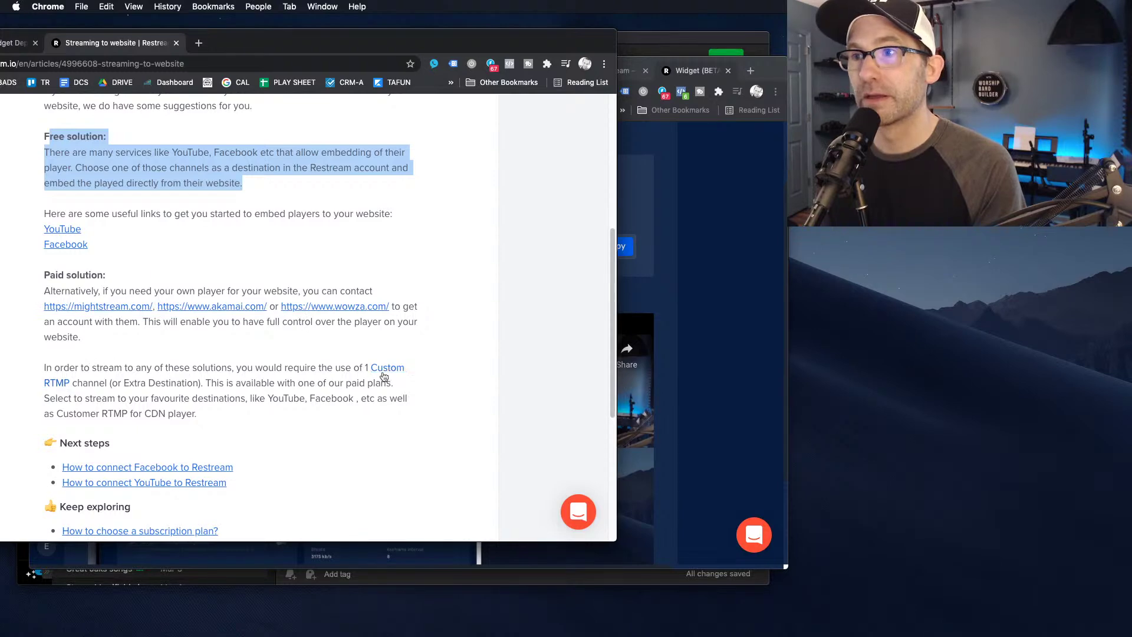
scroll(246, 378, down, 2)
scroll(246, 381, up, 6)
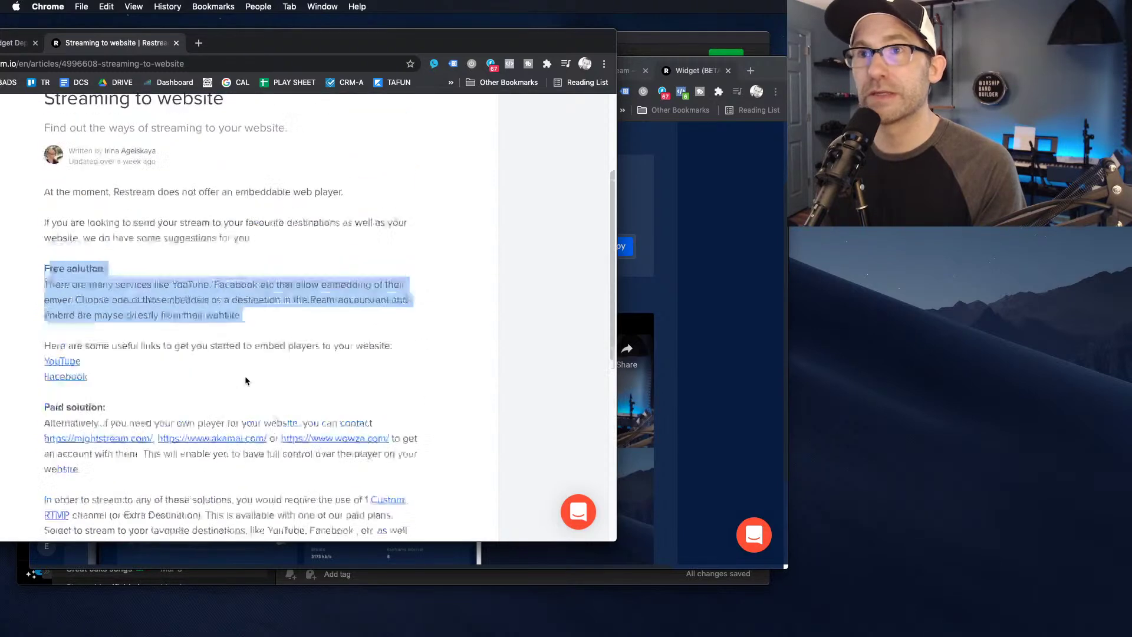
Open the article's YouTube link, bring the help page fully into view, and read how to embed a video
click(59, 378)
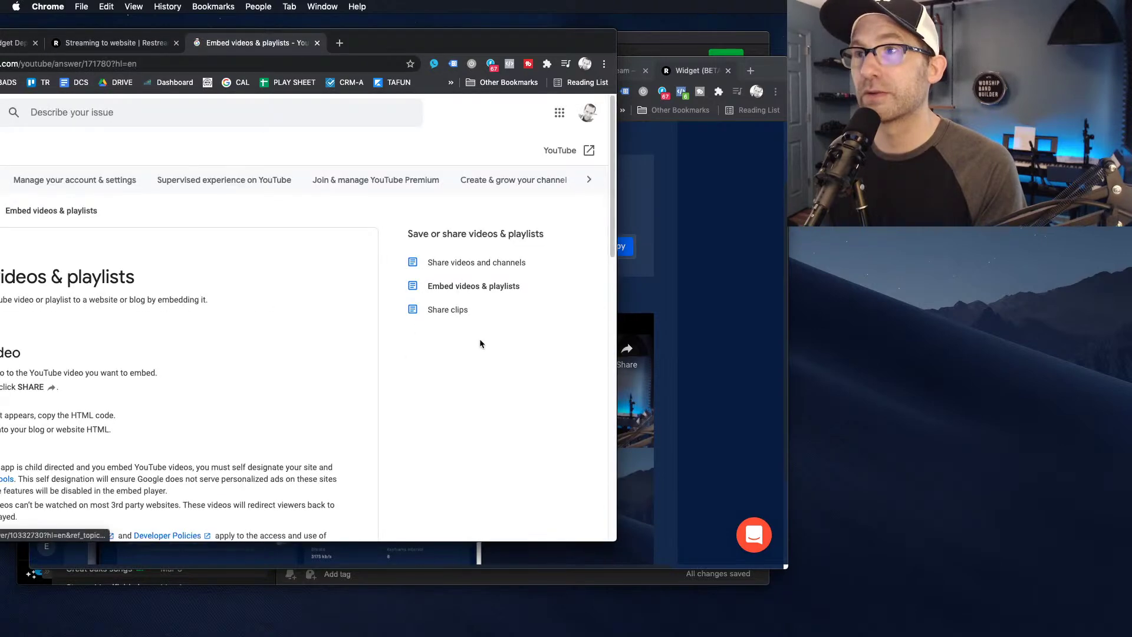
drag(441, 40, 567, 50)
scroll(242, 379, down, 4)
scroll(165, 370, down, 6)
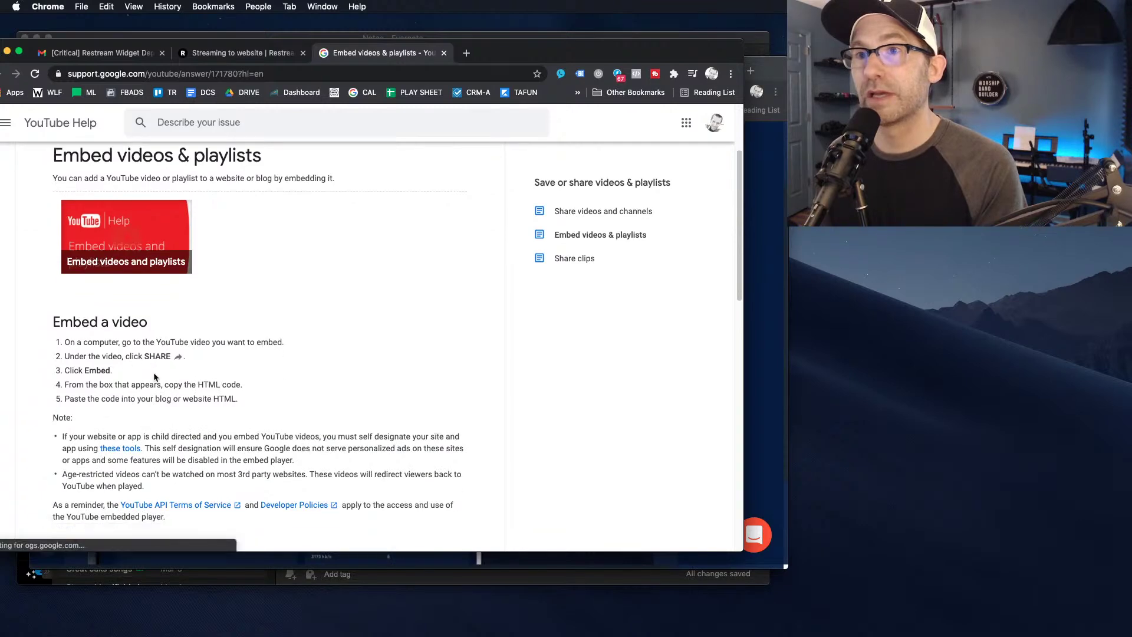
Look through the YouTube Help article's video embedding options and expand the instructions for making an embedded video play automatically
scroll(276, 441, down, 2)
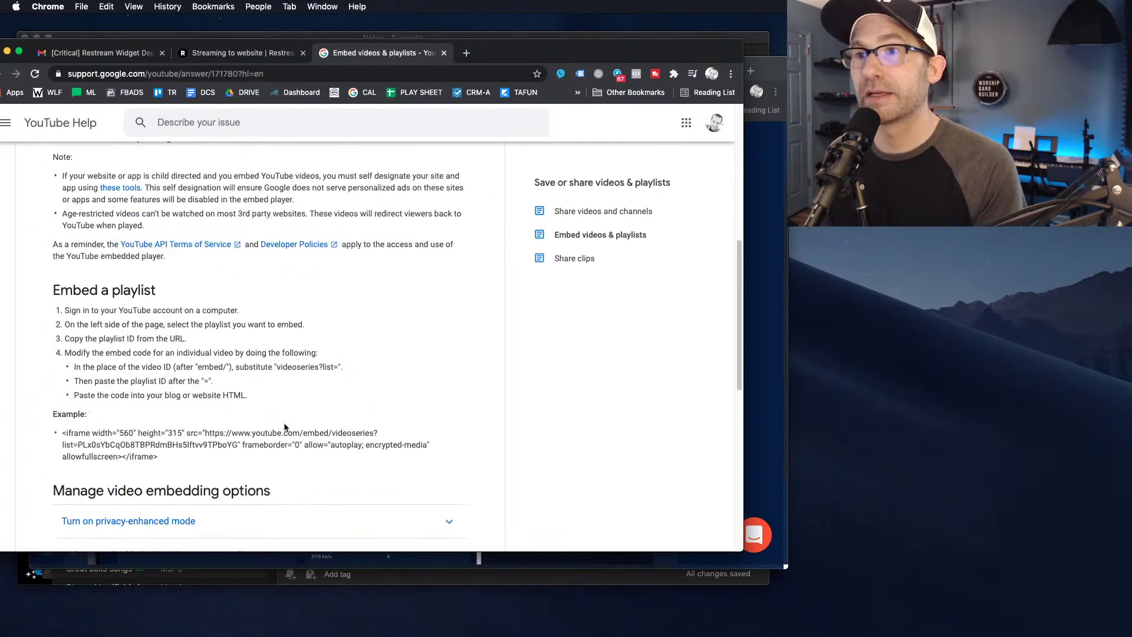
scroll(280, 430, down, 6)
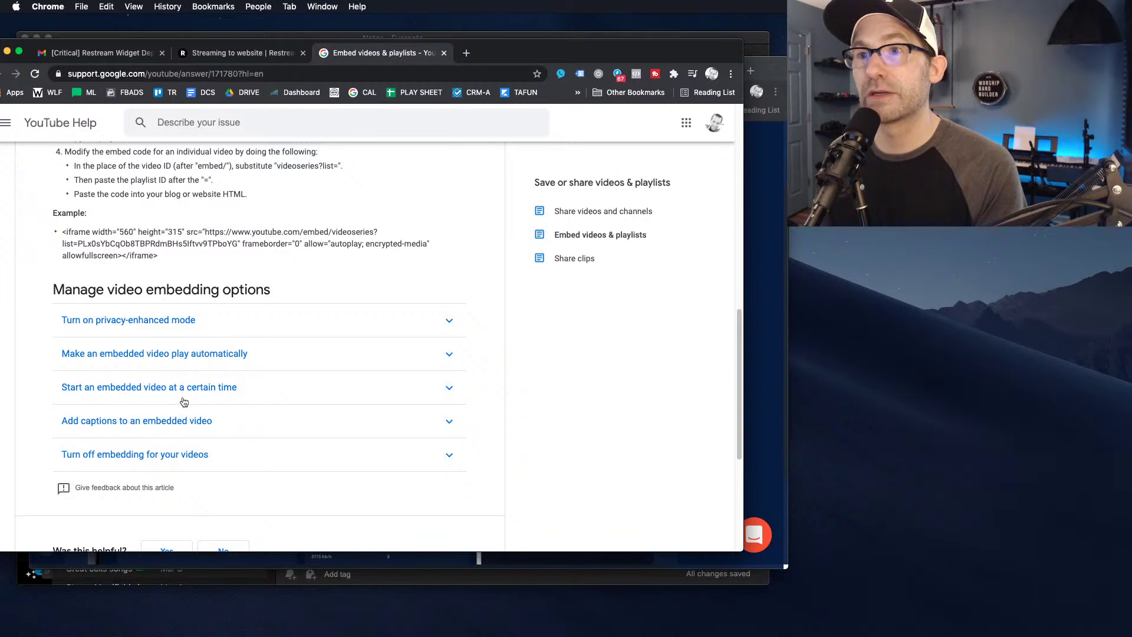
click(207, 354)
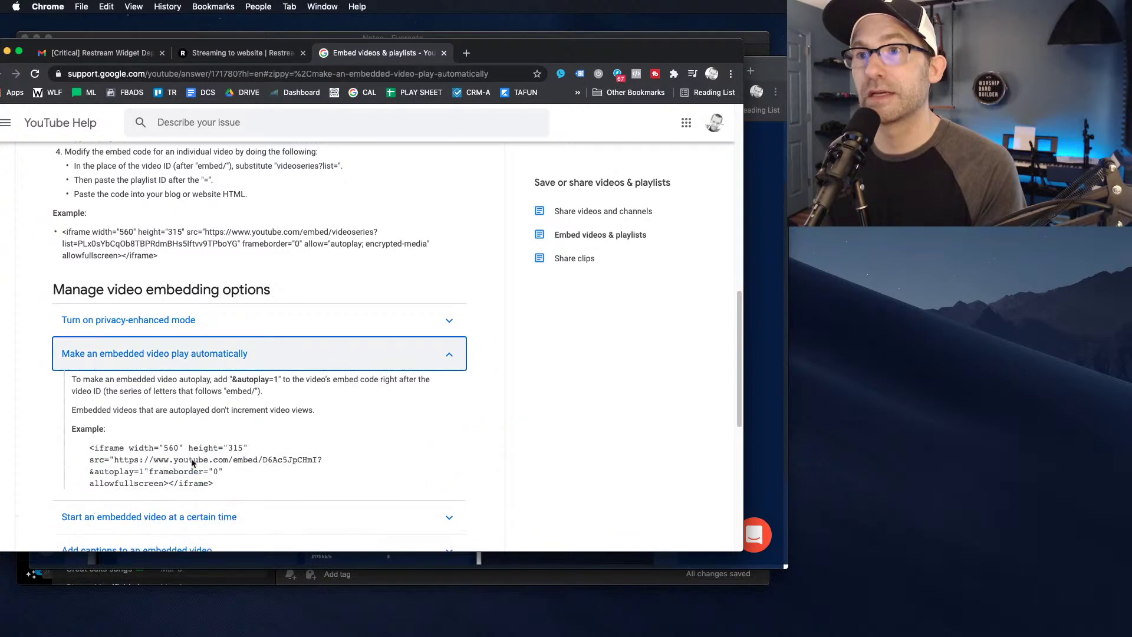
scroll(175, 417, down, 10)
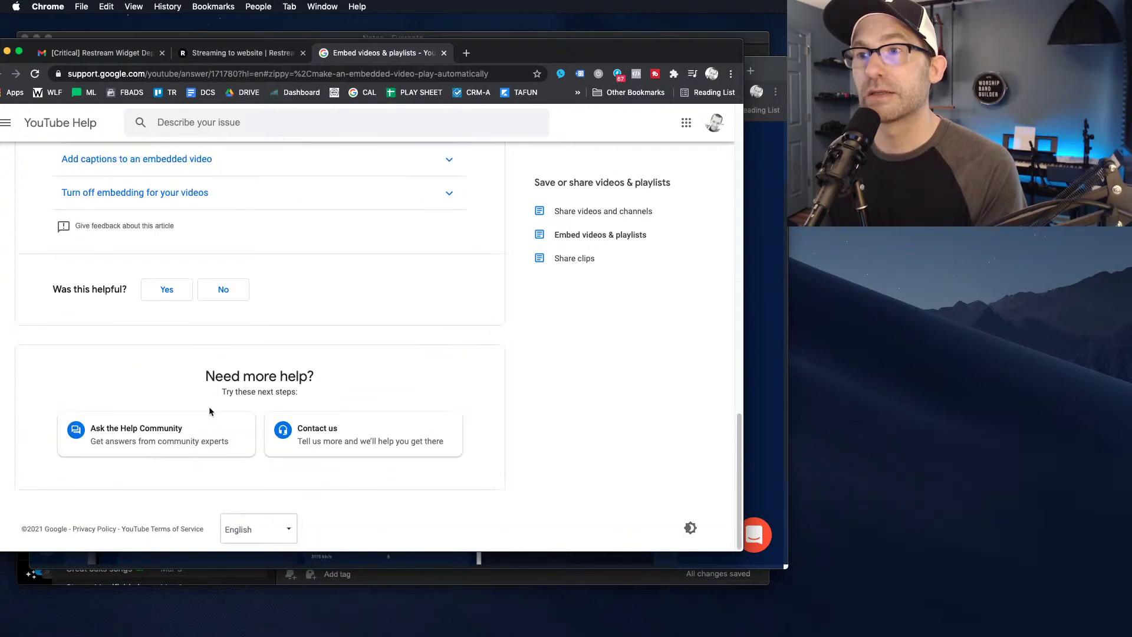
scroll(284, 432, up, 5)
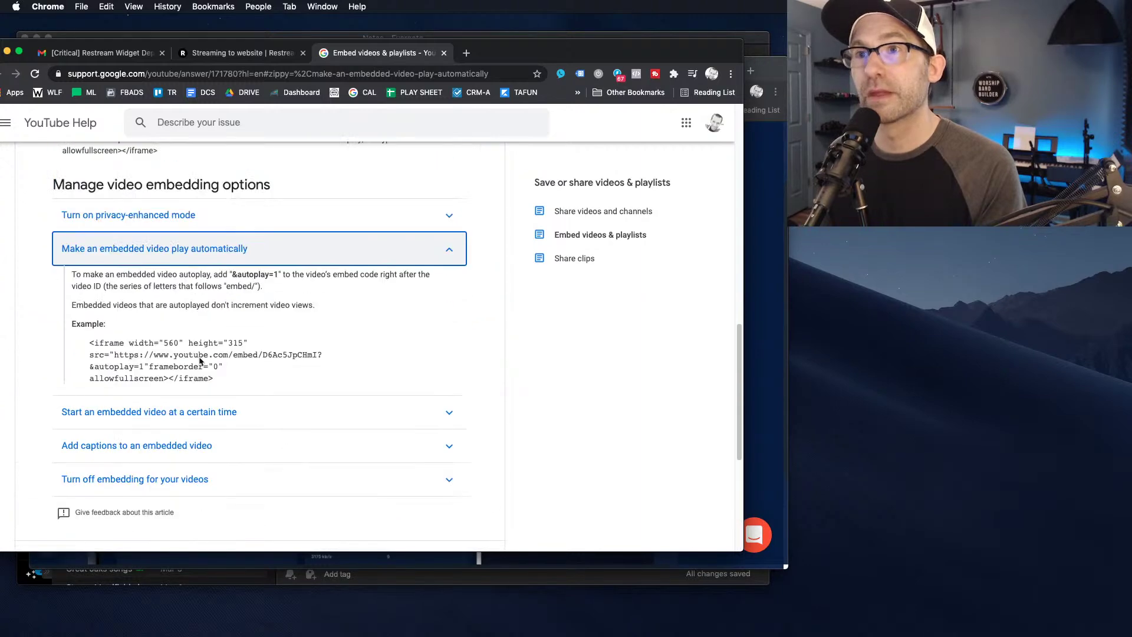
click(201, 351)
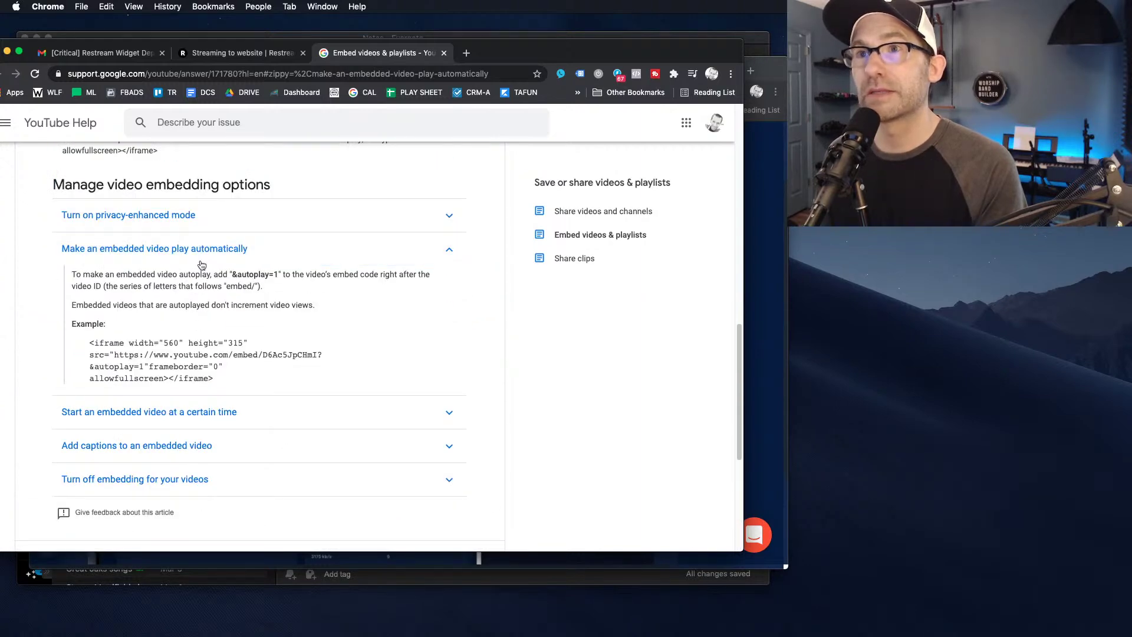
Review the article's Embed a playlist and Embed a video instructions, highlighting the steps and notes being read
scroll(201, 250, up, 3)
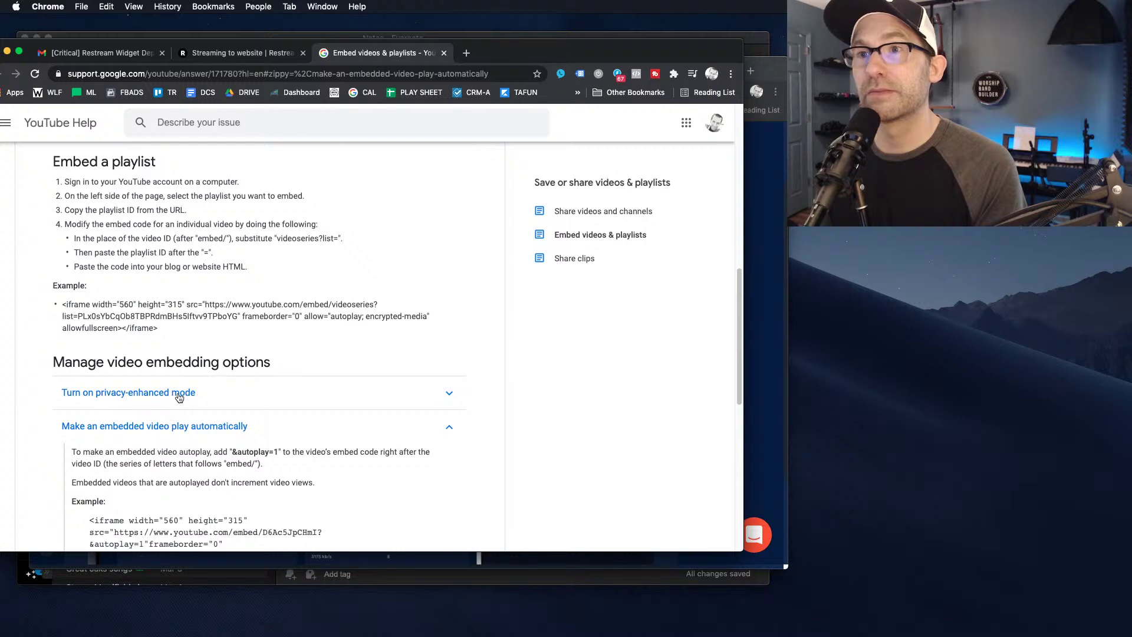
scroll(190, 360, up, 1)
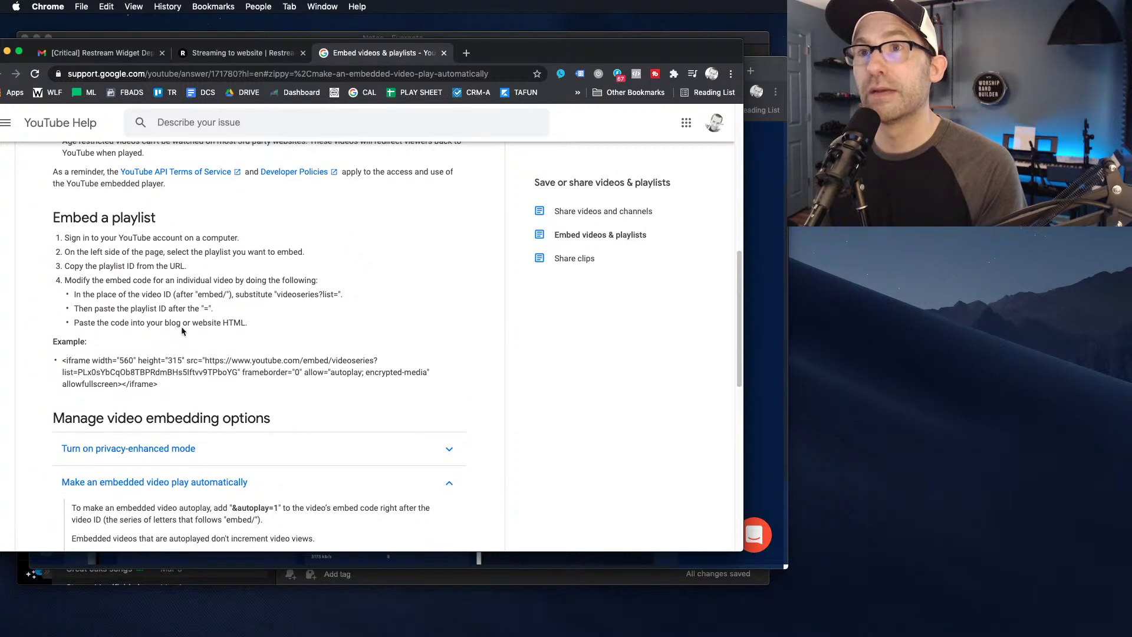
drag(94, 241, 193, 318)
drag(222, 372, 194, 273)
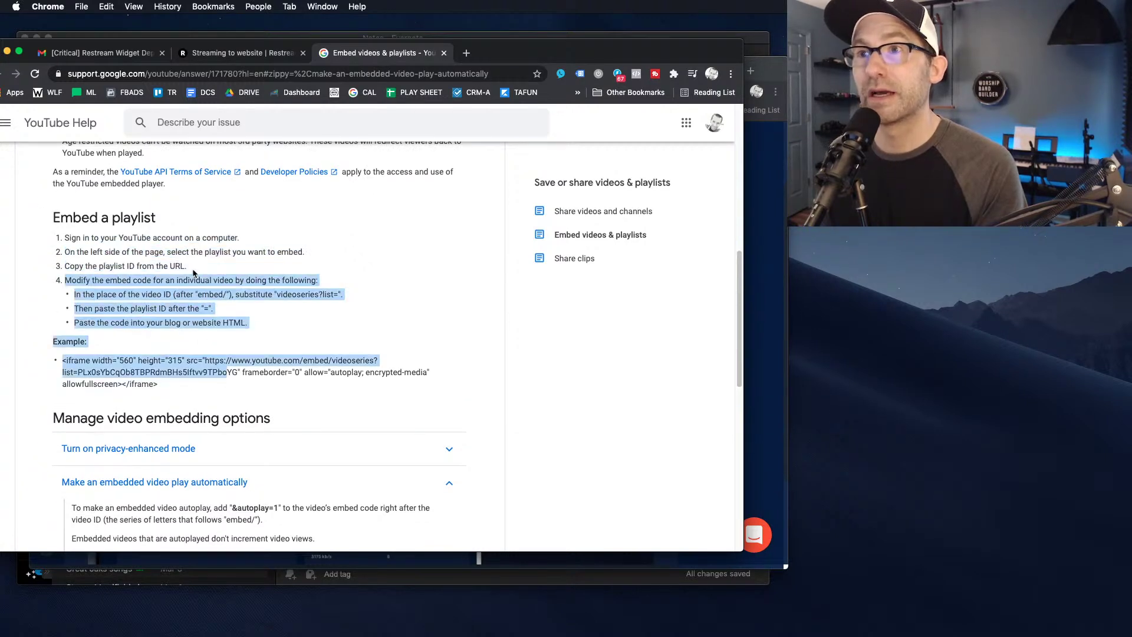
scroll(220, 336, up, 5)
scroll(231, 343, down, 1)
drag(82, 306, 223, 441)
click(232, 348)
scroll(222, 392, down, 1)
scroll(218, 392, down, 2)
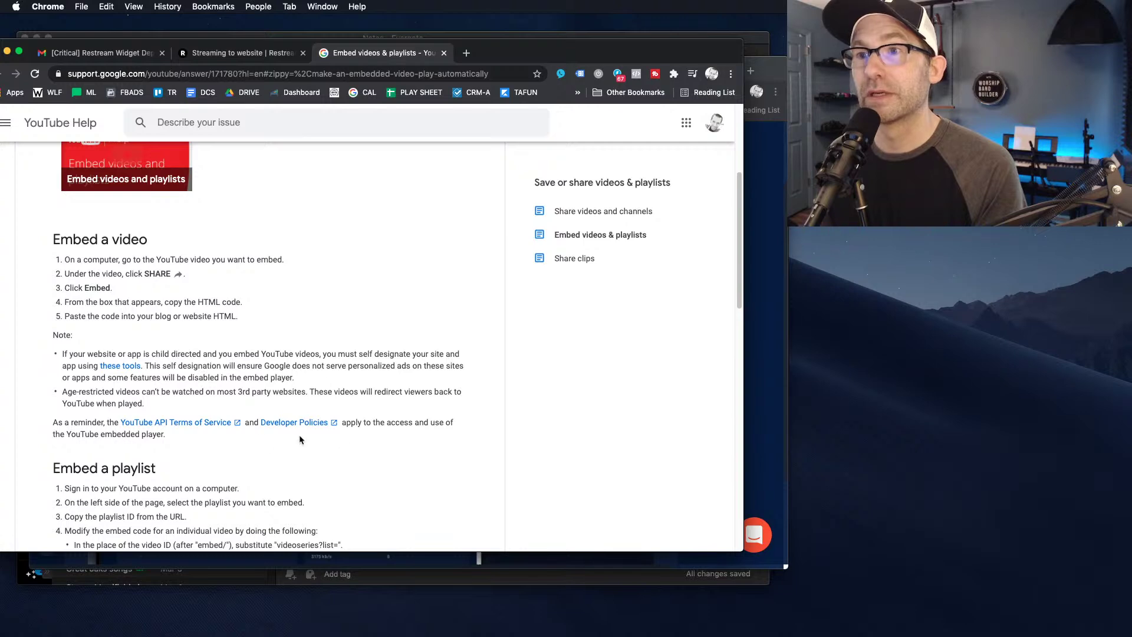
scroll(348, 389, up, 8)
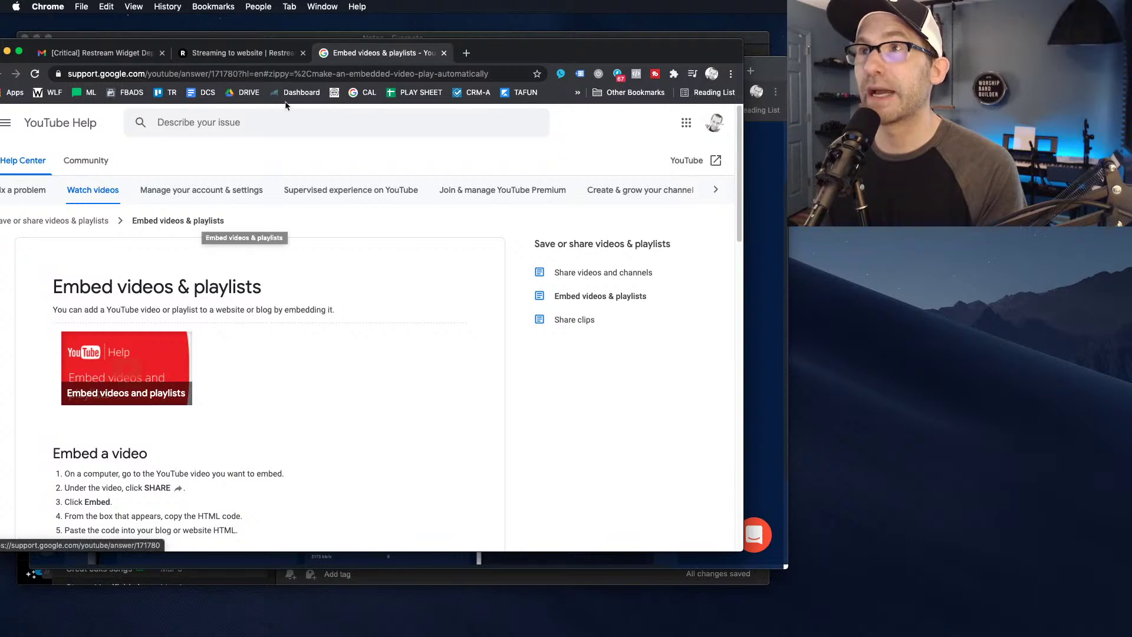
Return to Restream's "Streaming to website" article and highlight the Paid solution paragraph about the Custom RTMP channel and paid plans
drag(563, 56, 583, 140)
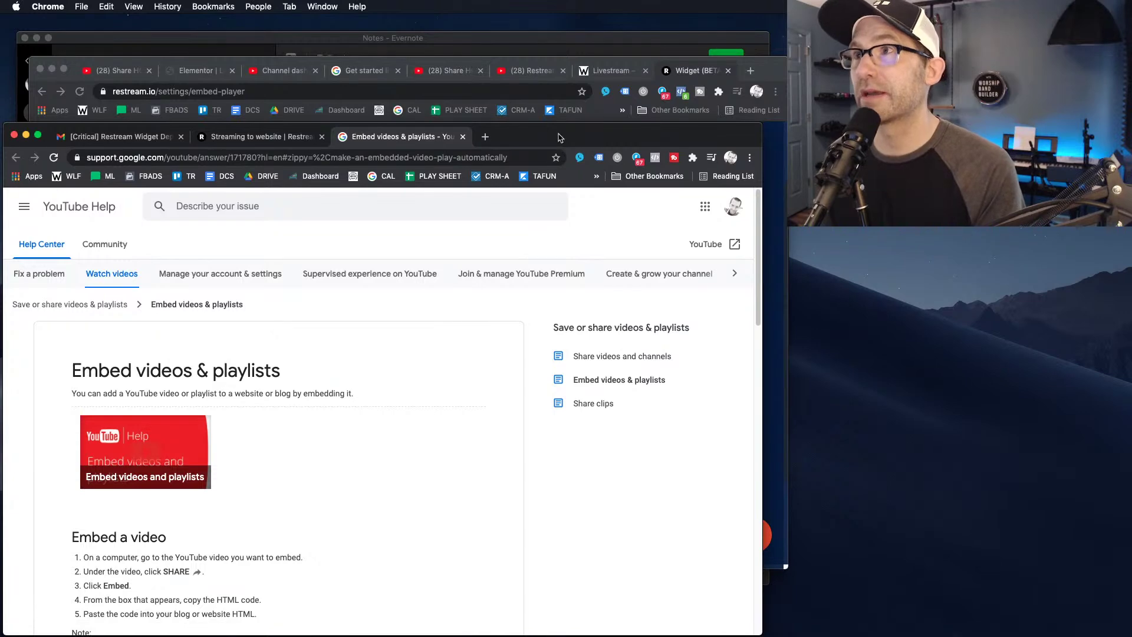
click(298, 137)
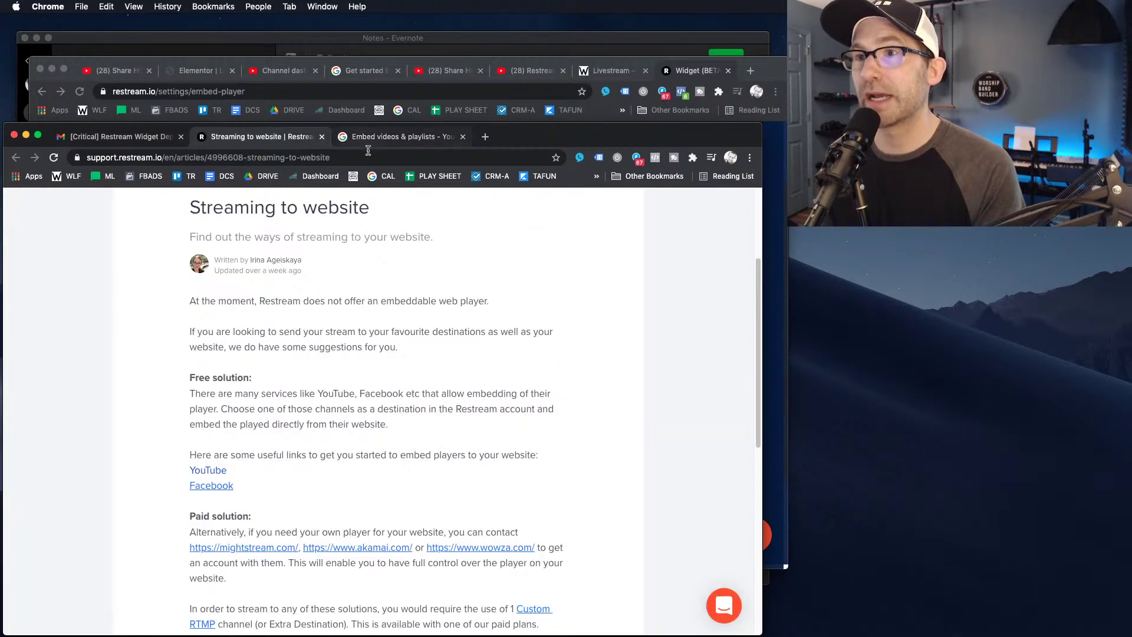
scroll(448, 429, down, 5)
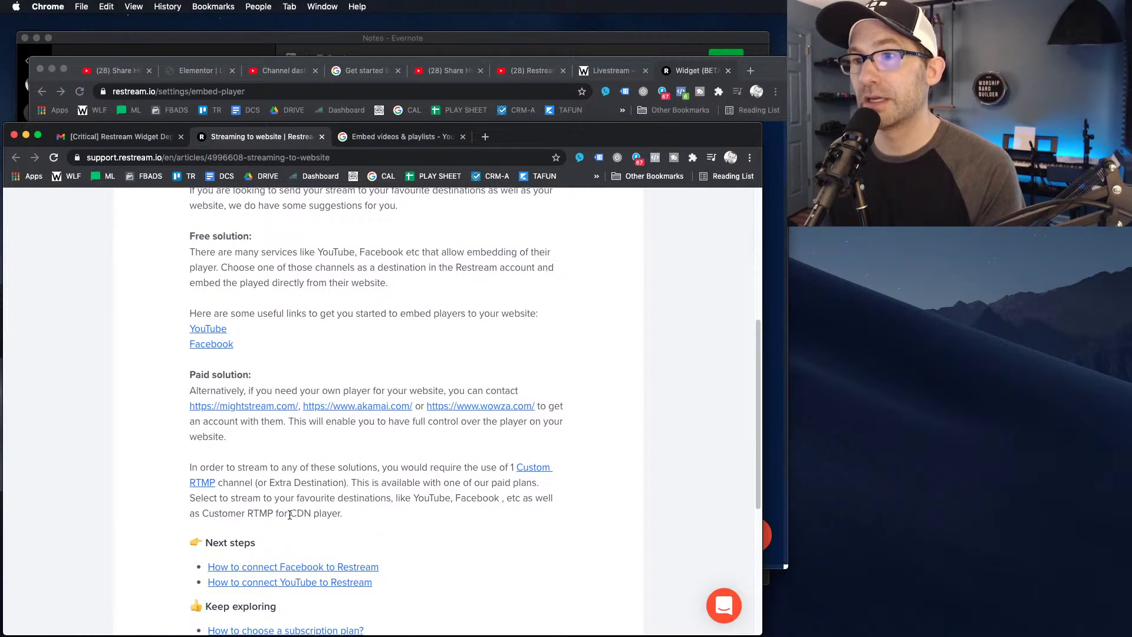
drag(352, 519, 337, 496)
click(337, 496)
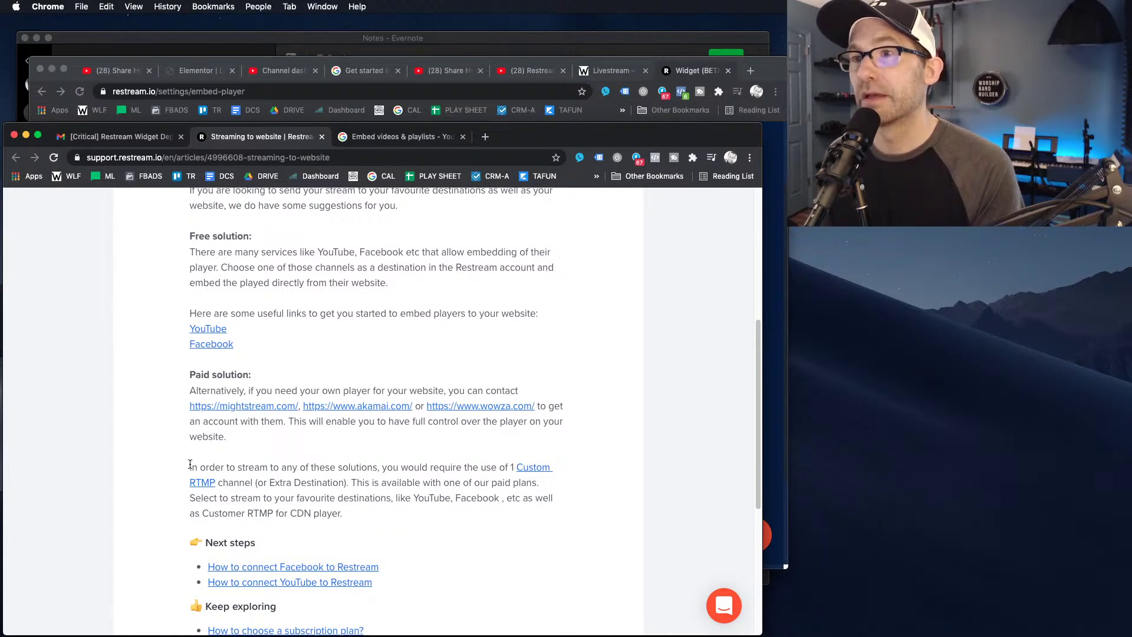
drag(189, 466, 376, 510)
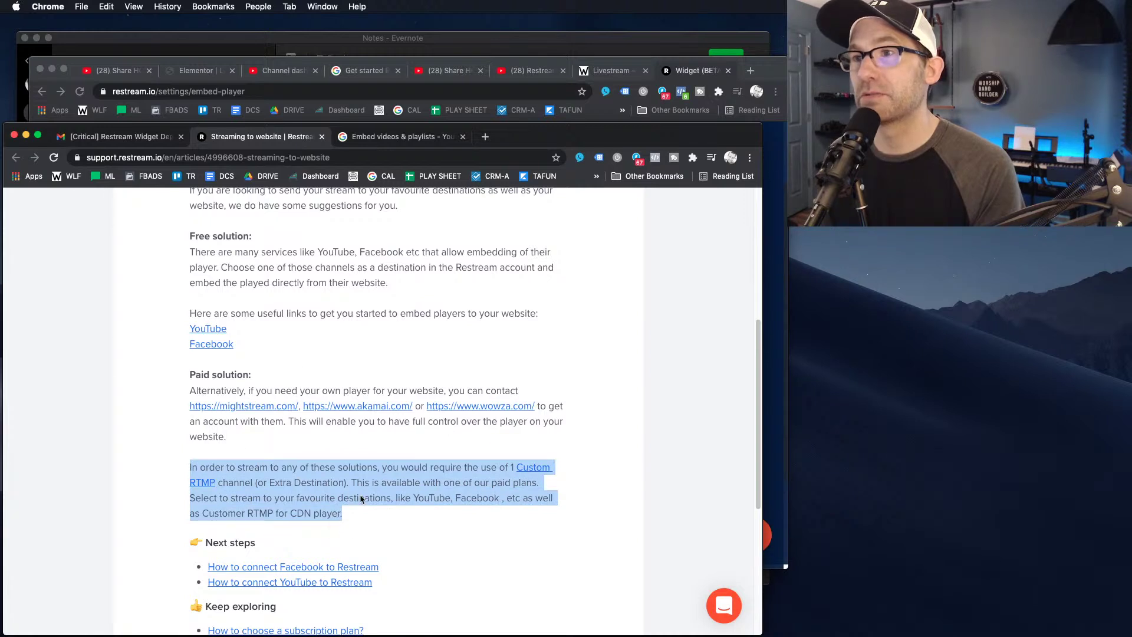
click(481, 479)
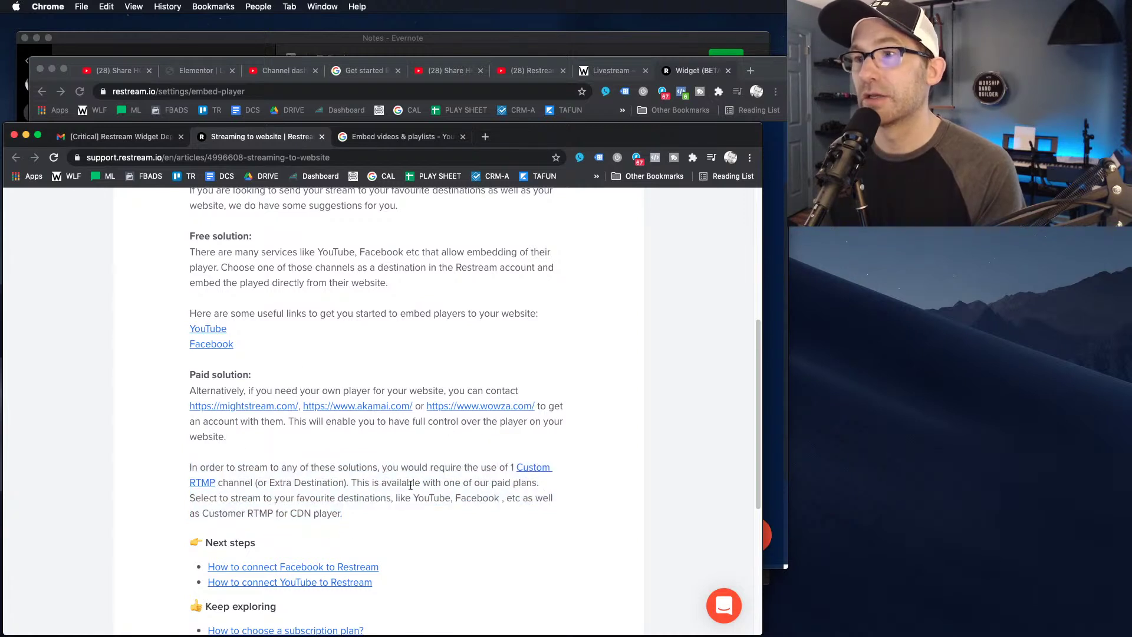
drag(352, 483, 357, 514)
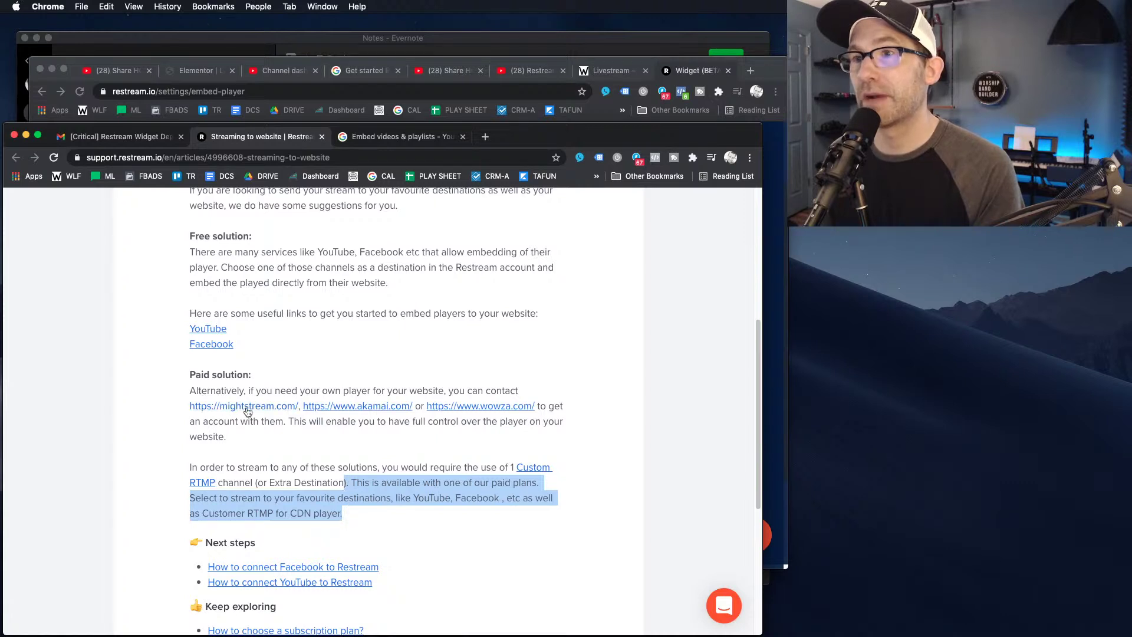
Open the MightStream link from the Paid solution section and go to its pricing page
click(269, 409)
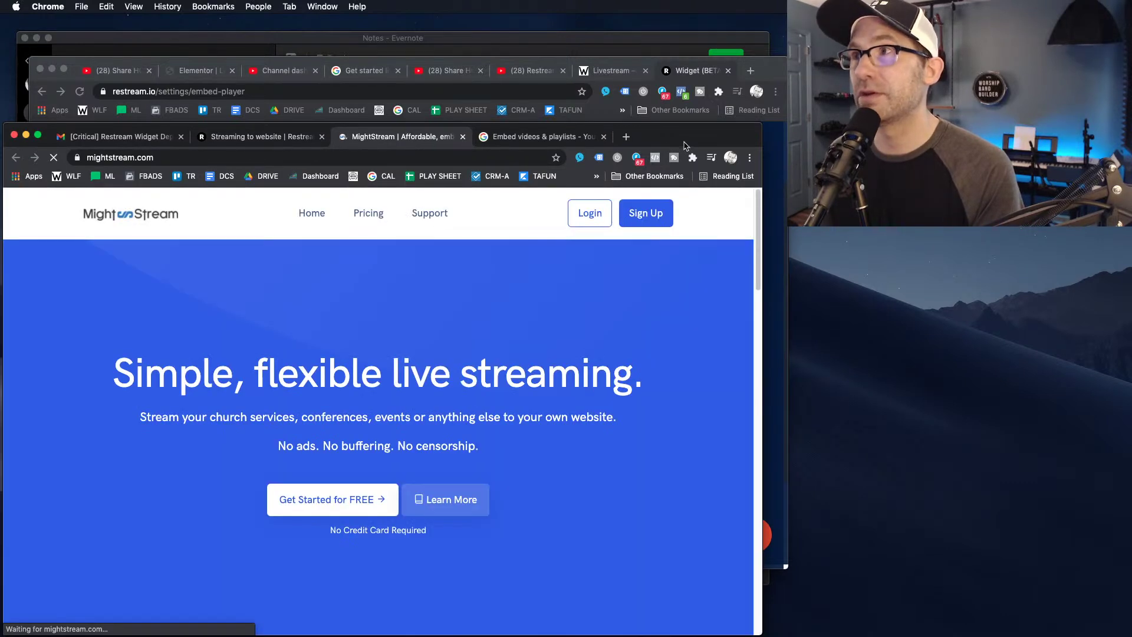
drag(682, 141, 742, 99)
click(403, 175)
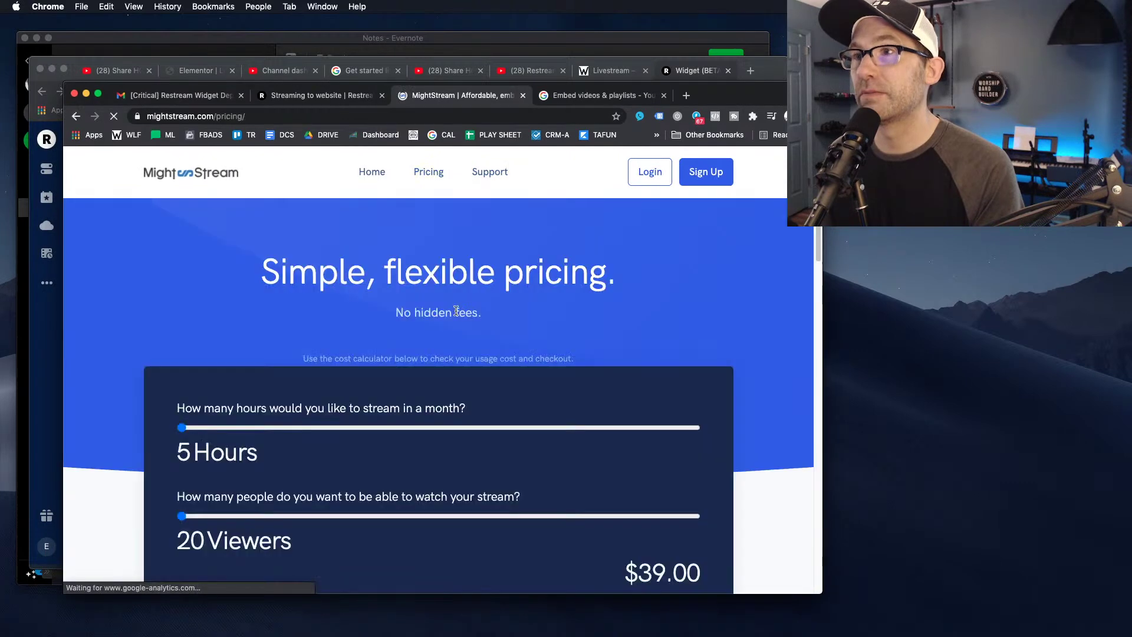
Estimate MightStream's cost for 5 hours and 155 viewers, and dismiss the chat greeting covering the price
scroll(410, 349, down, 3)
mouse_move(181, 286)
mouse_down()
mouse_move(230, 290)
mouse_move(172, 292)
mouse_up()
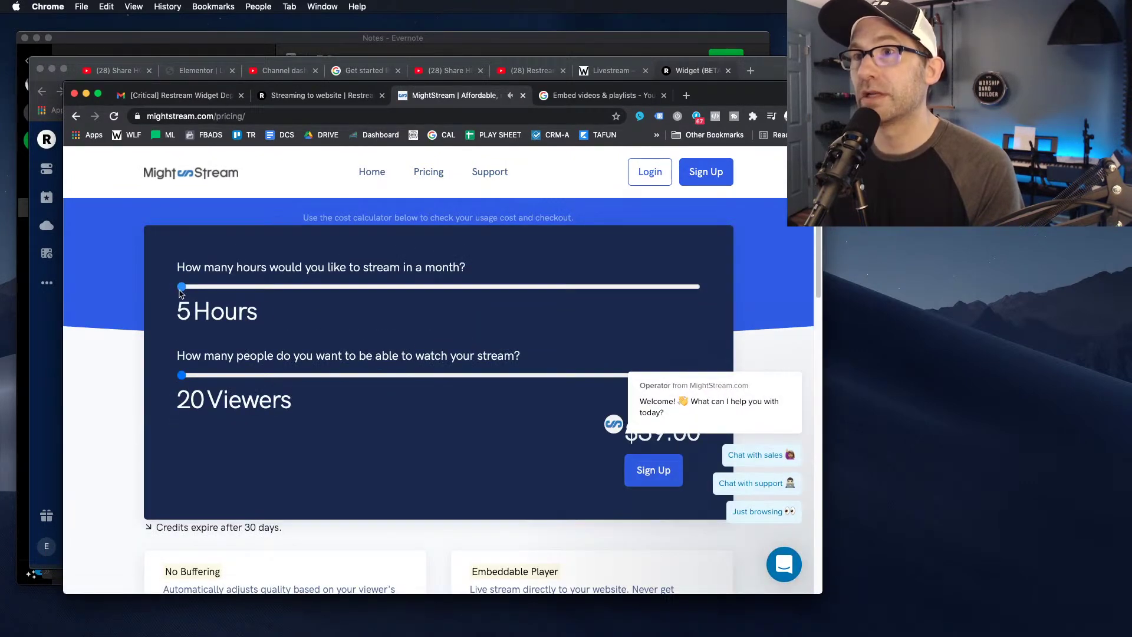
drag(183, 376, 217, 379)
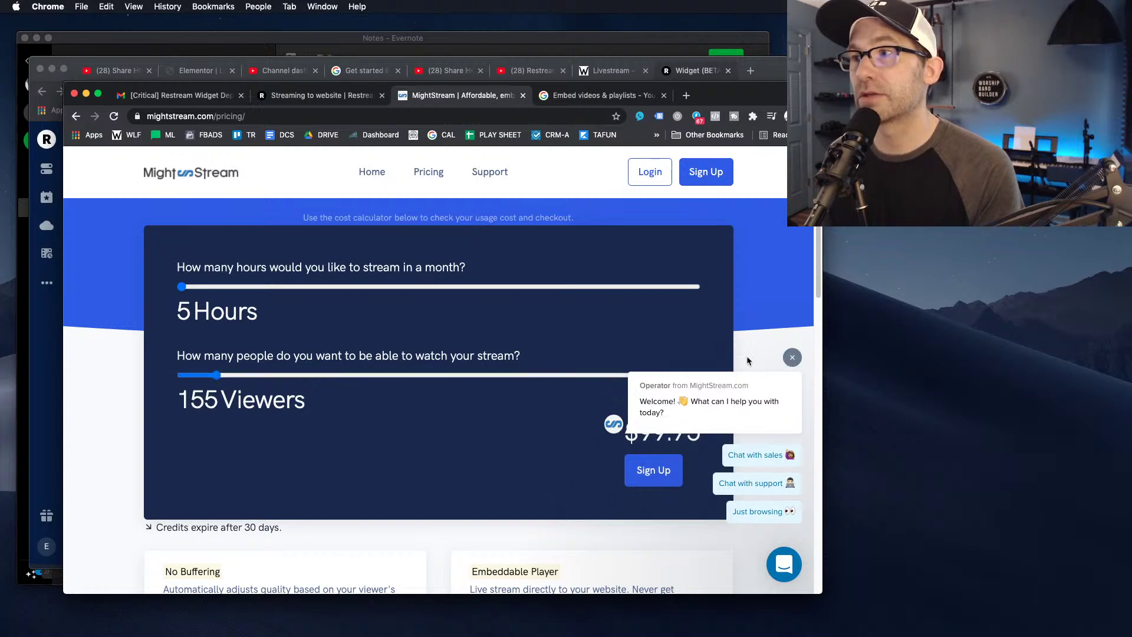
click(791, 357)
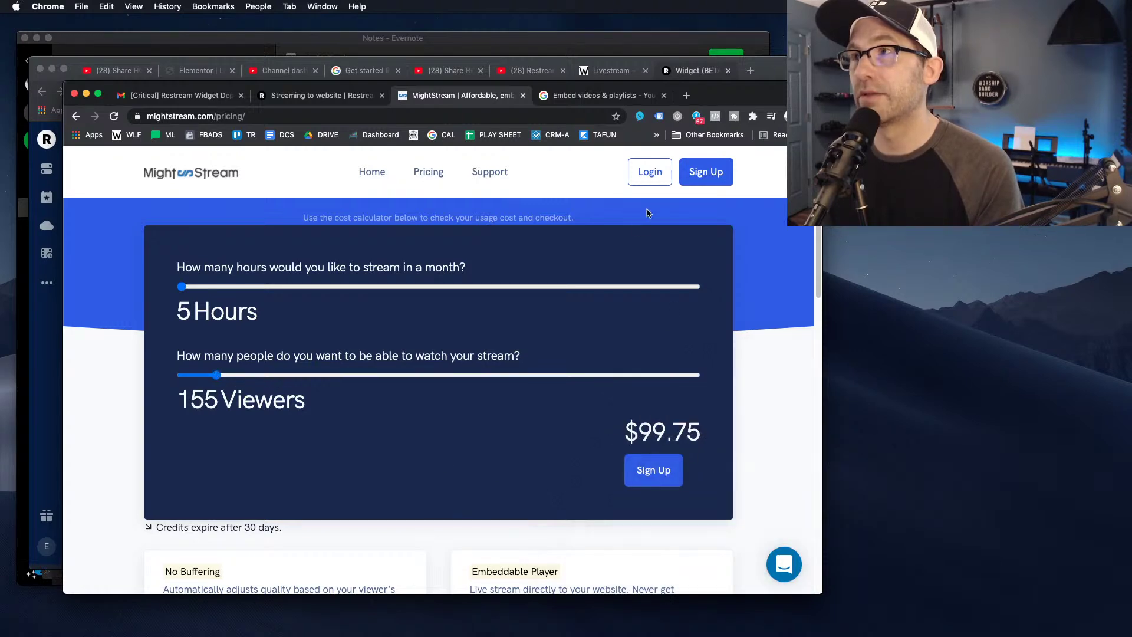
Close the MightStream page and look back over the YouTube Help page and the Restream article
click(522, 95)
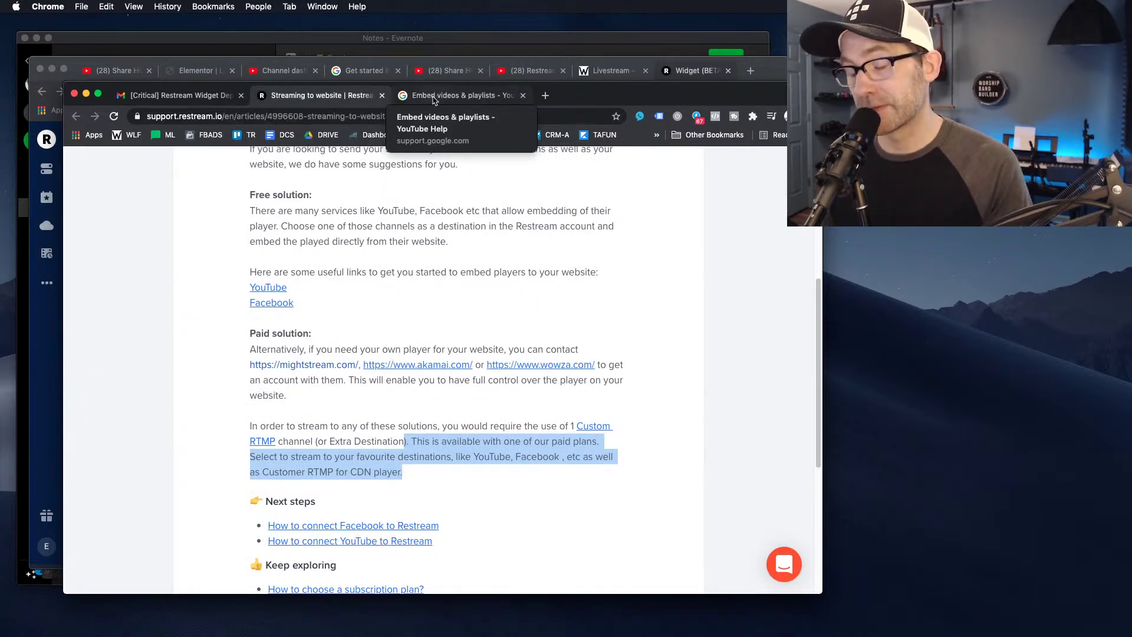
click(487, 96)
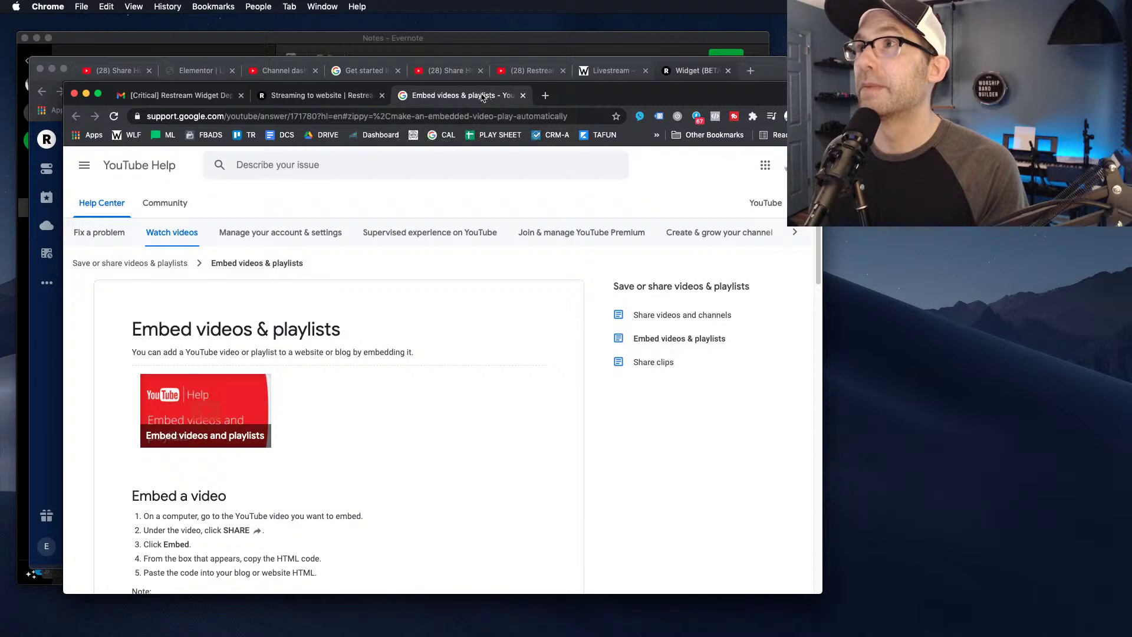
click(348, 95)
click(733, 334)
scroll(698, 311, up, 5)
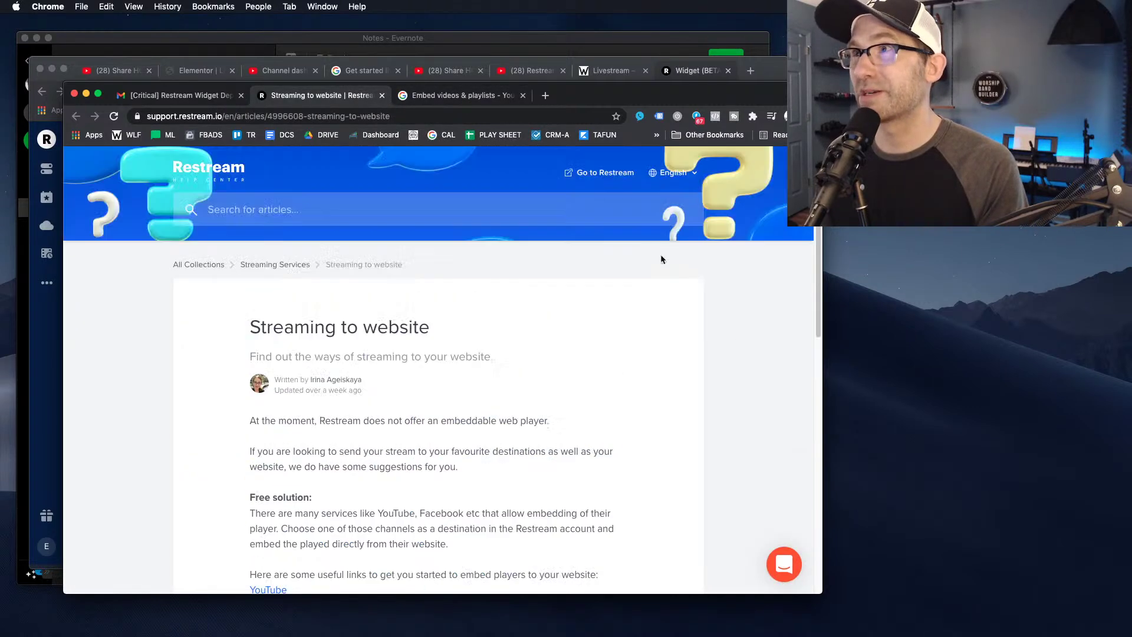
click(459, 97)
drag(586, 99, 531, 95)
Switch to the WordPress livestream page and look over its embedded YouTube video
click(611, 70)
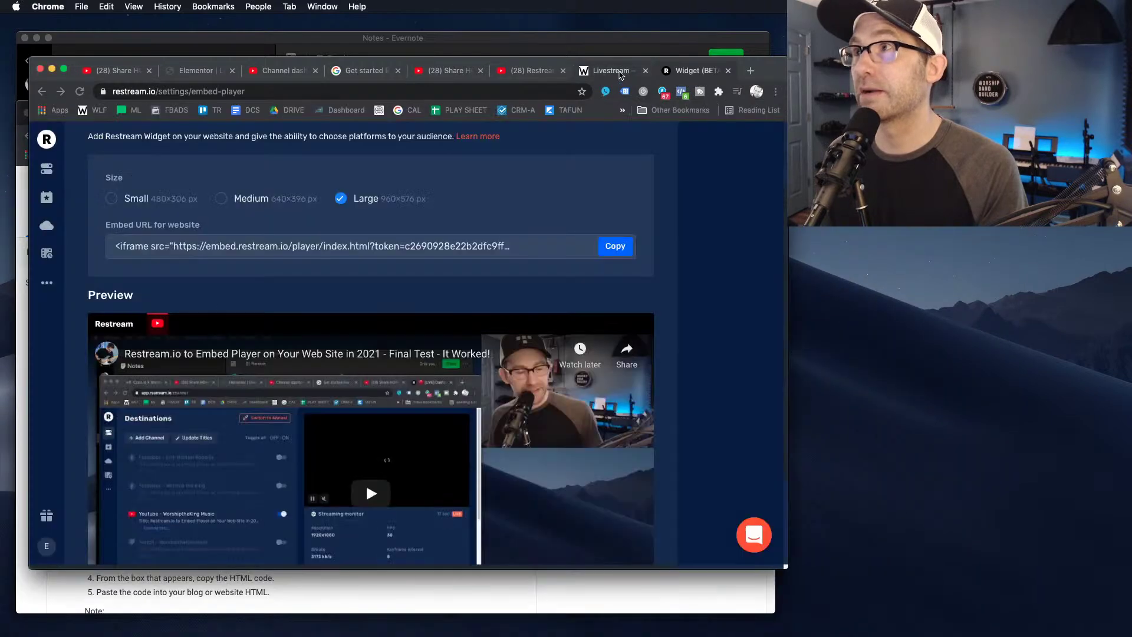
scroll(477, 303, down, 5)
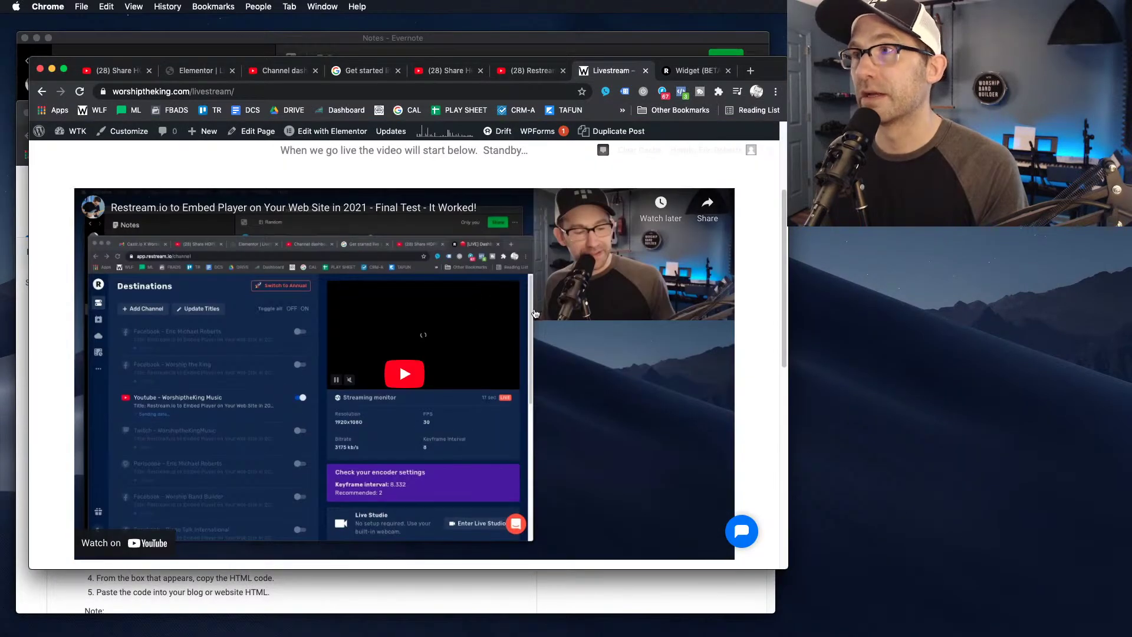
scroll(575, 413, up, 5)
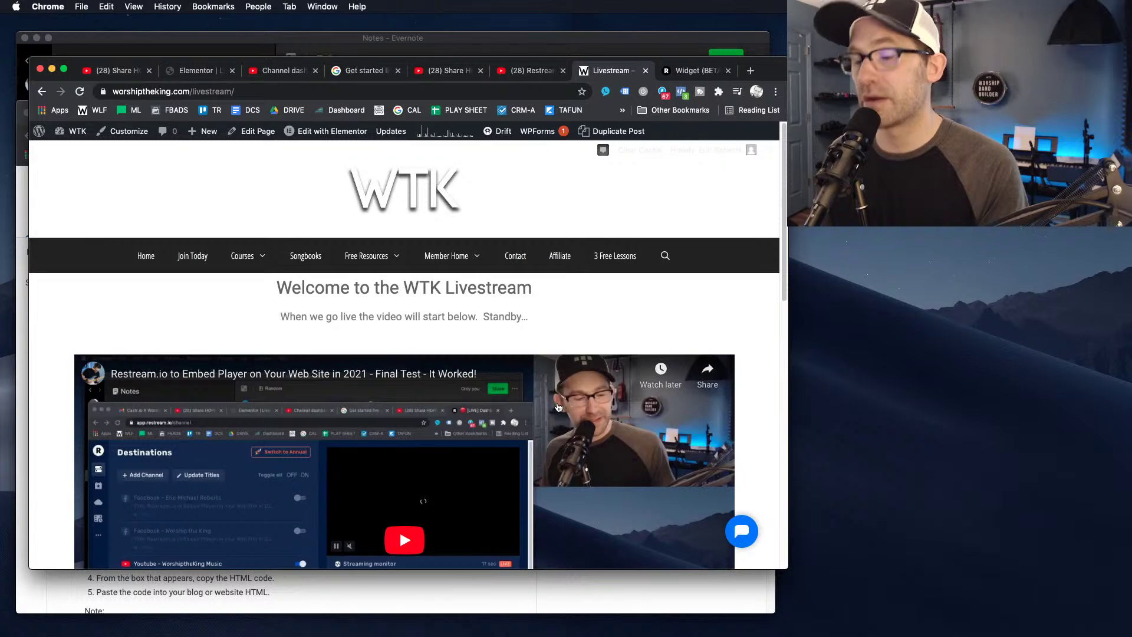
Reload the livestream page and play the live stream in its first embedded YouTube player
key(super+r)
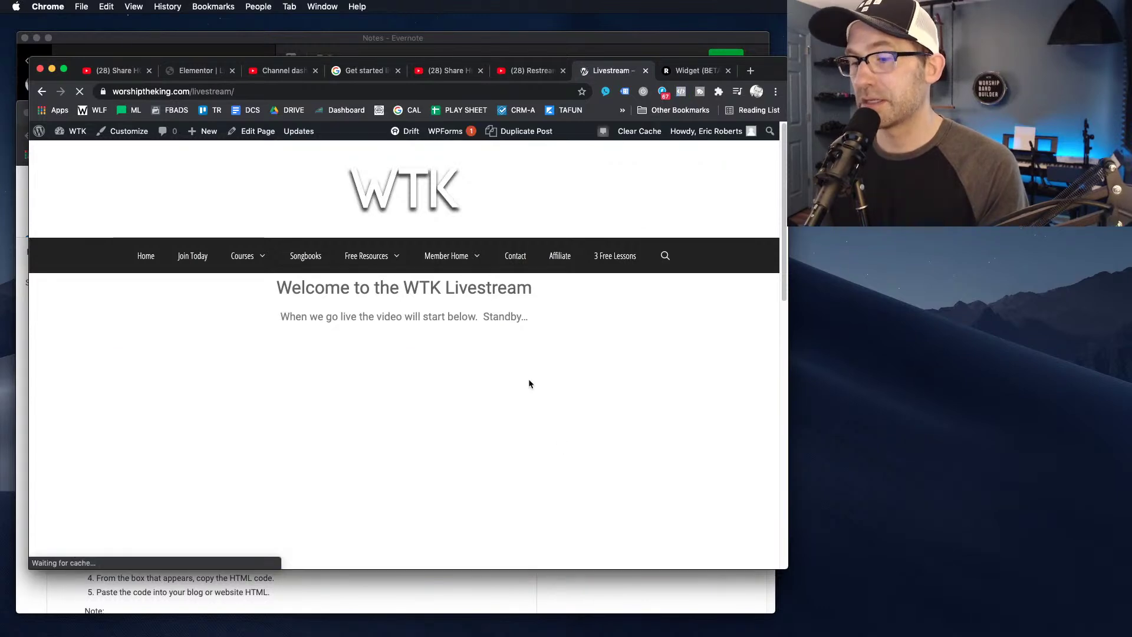
scroll(508, 398, down, 6)
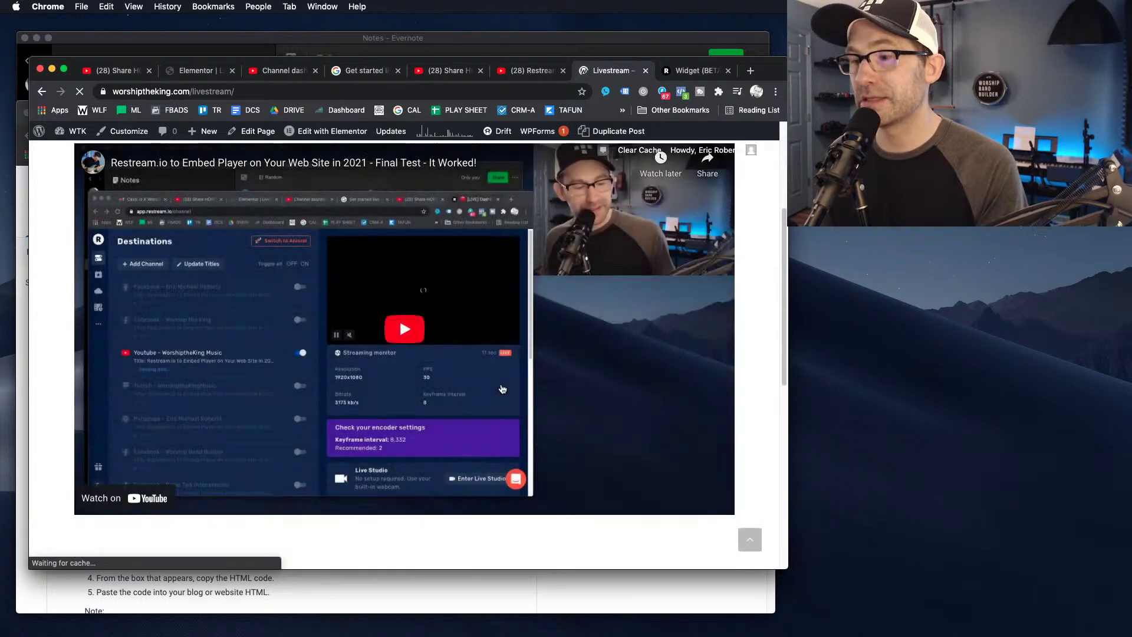
scroll(581, 392, up, 4)
scroll(530, 365, down, 8)
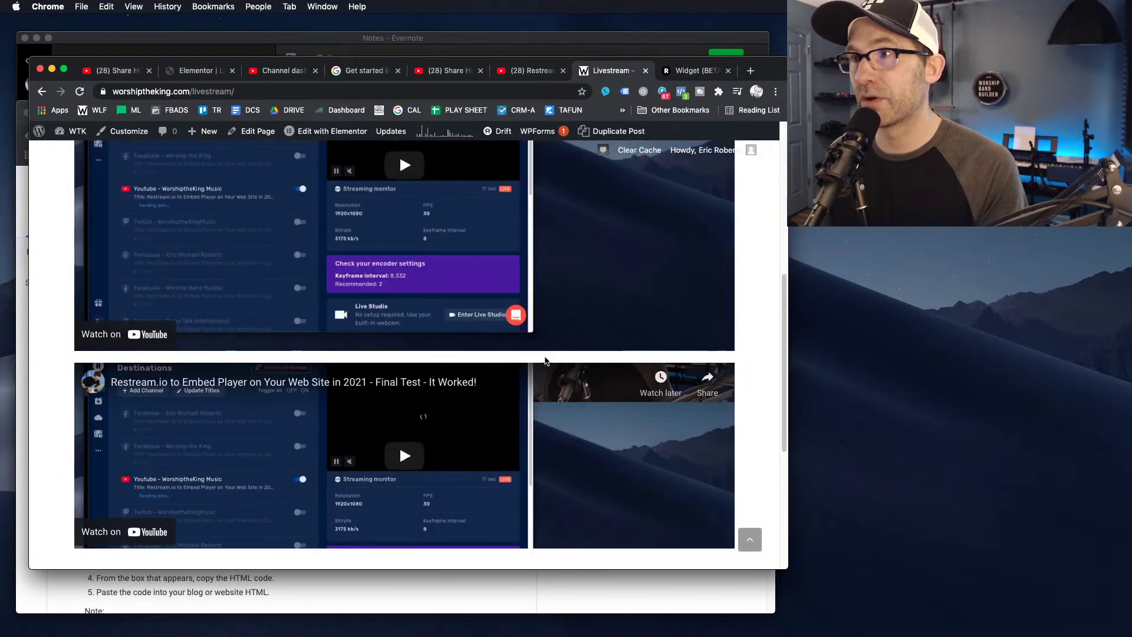
scroll(485, 333, up, 10)
scroll(576, 372, down, 3)
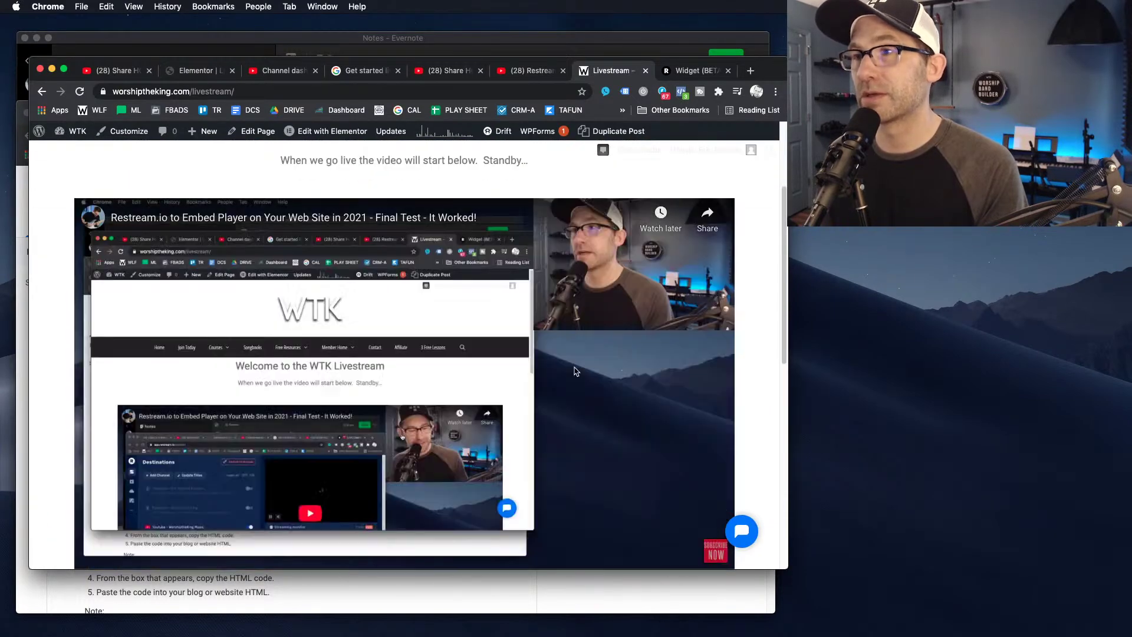
click(576, 371)
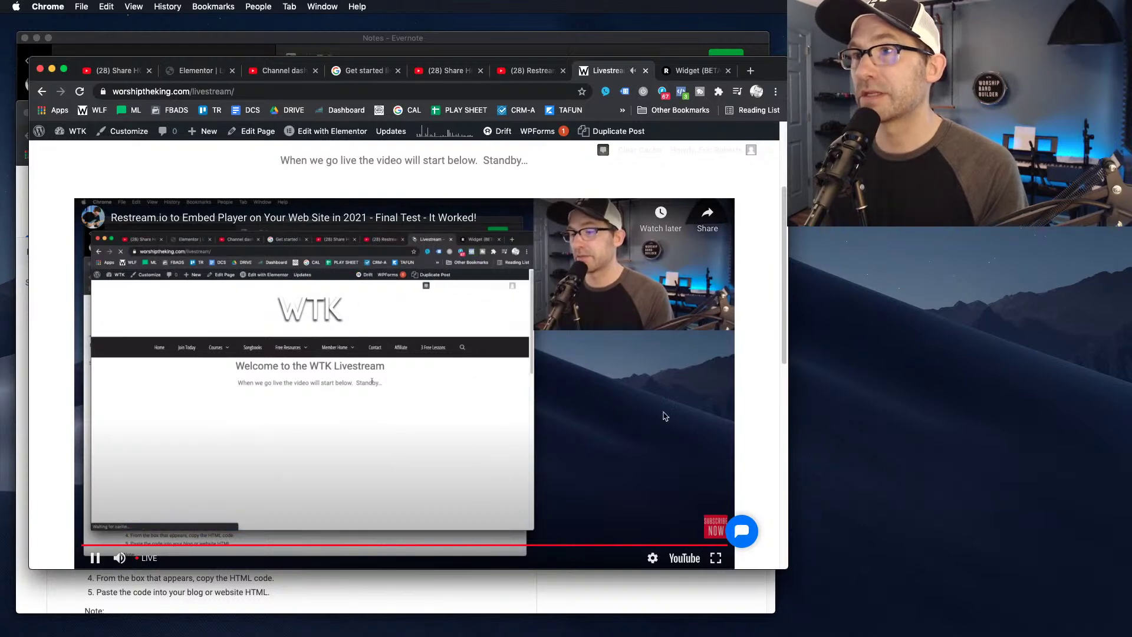
scroll(721, 328, down, 1)
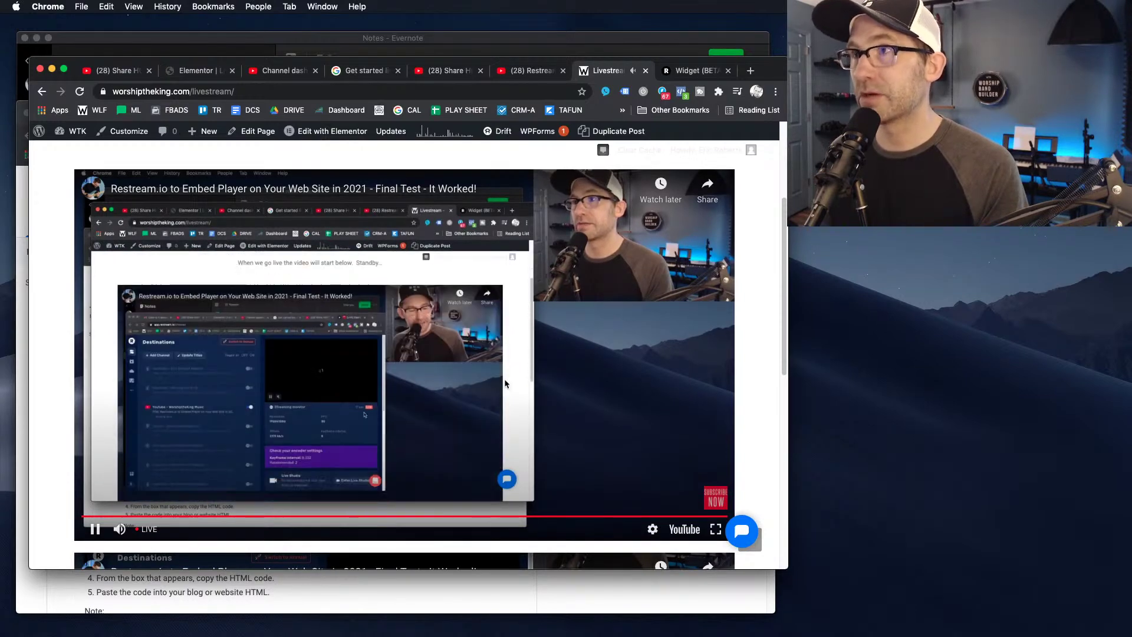
Look over the WordPress livestream page, the running YouTube live stream and the scheduled Share HOPE video page
scroll(505, 383, up, 5)
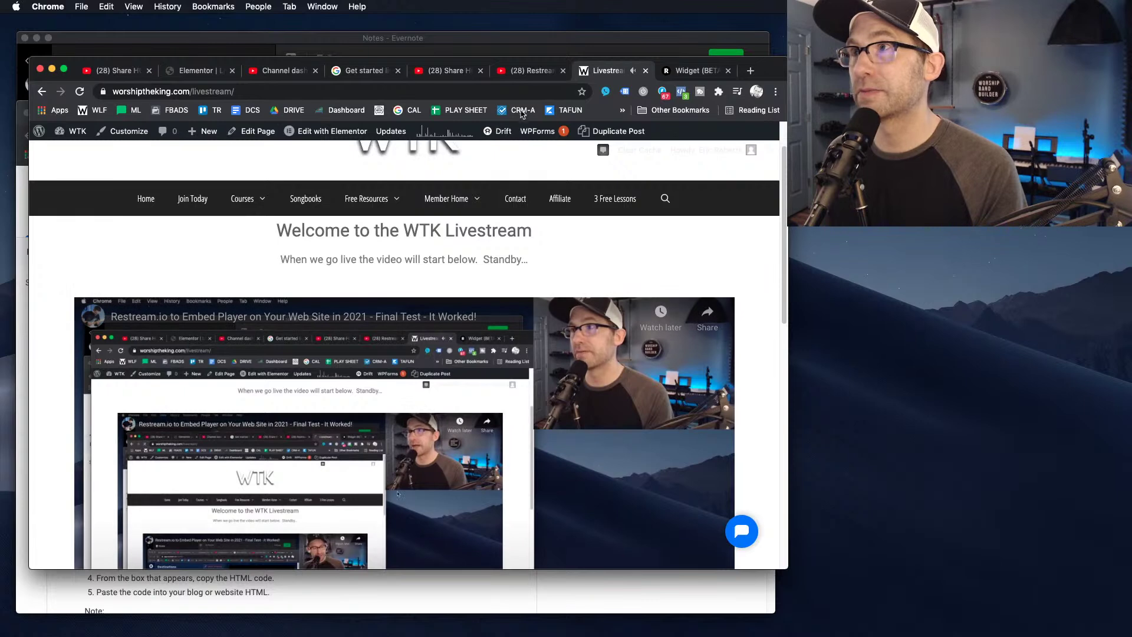
click(517, 72)
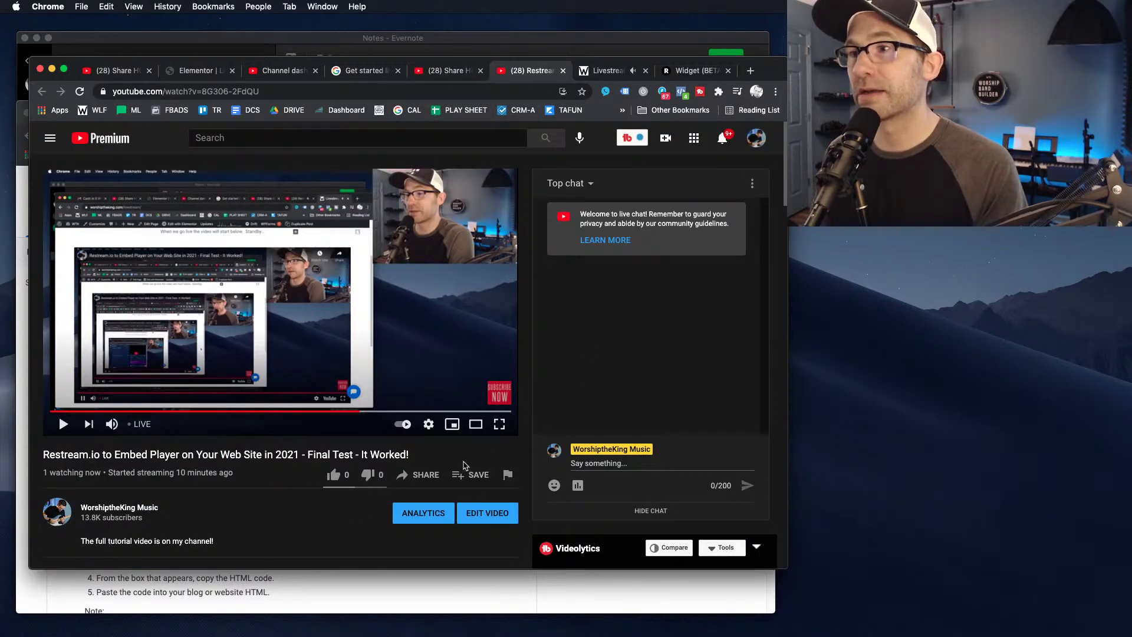
click(456, 72)
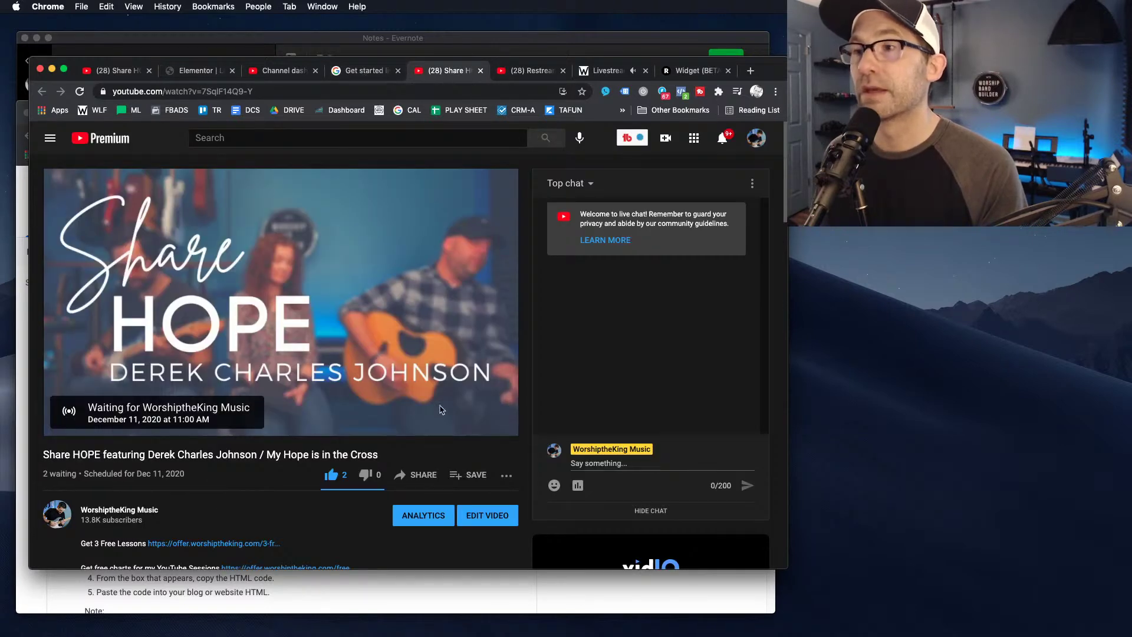
scroll(378, 460, down, 5)
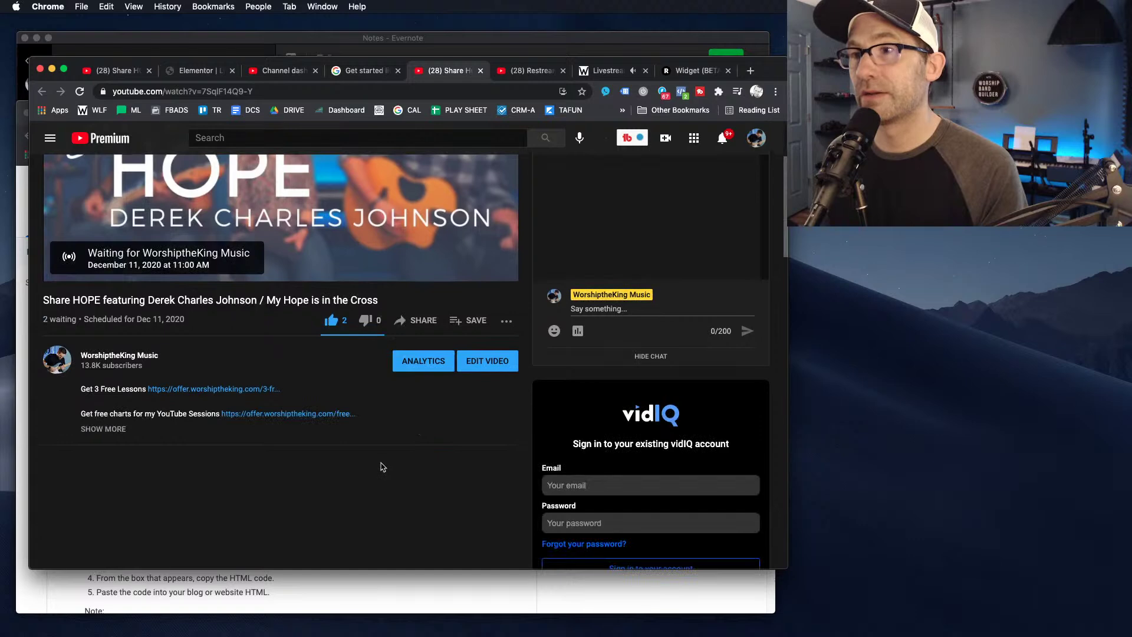
scroll(436, 407, up, 5)
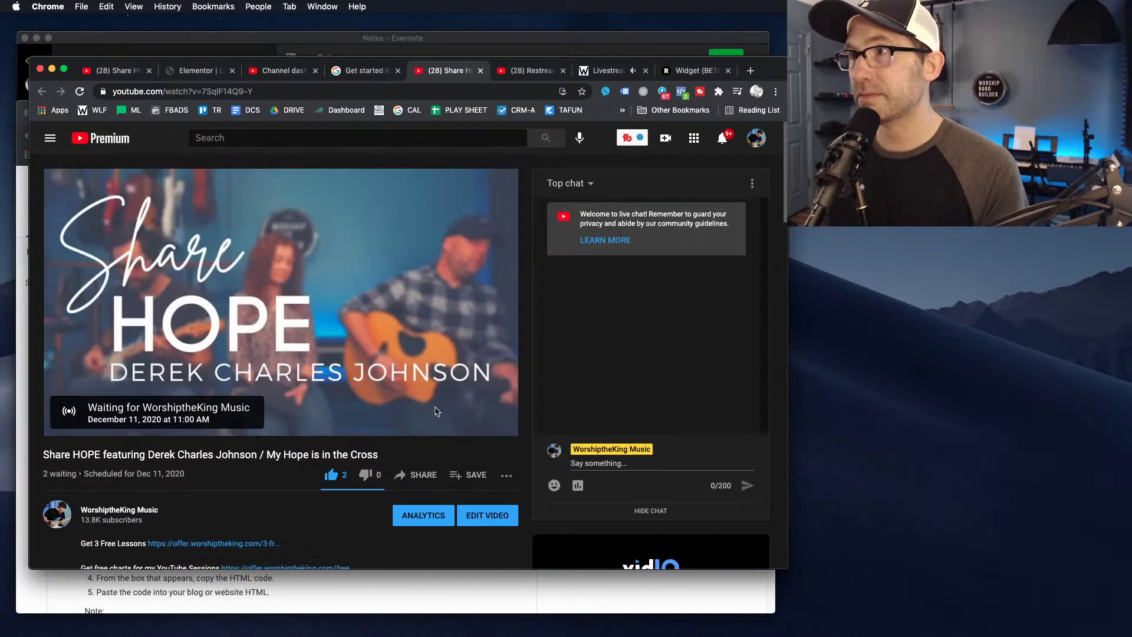
Switch to Evernote, open the channel live link under My Stream, look over the resulting YouTube page and enlarge its window
click(323, 40)
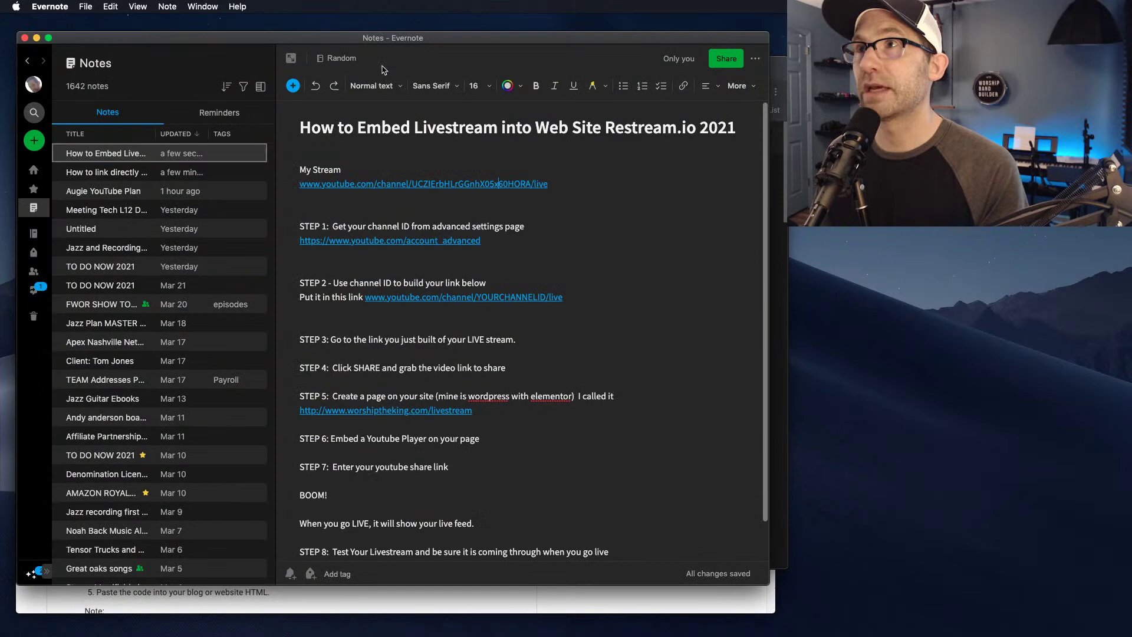
click(427, 186)
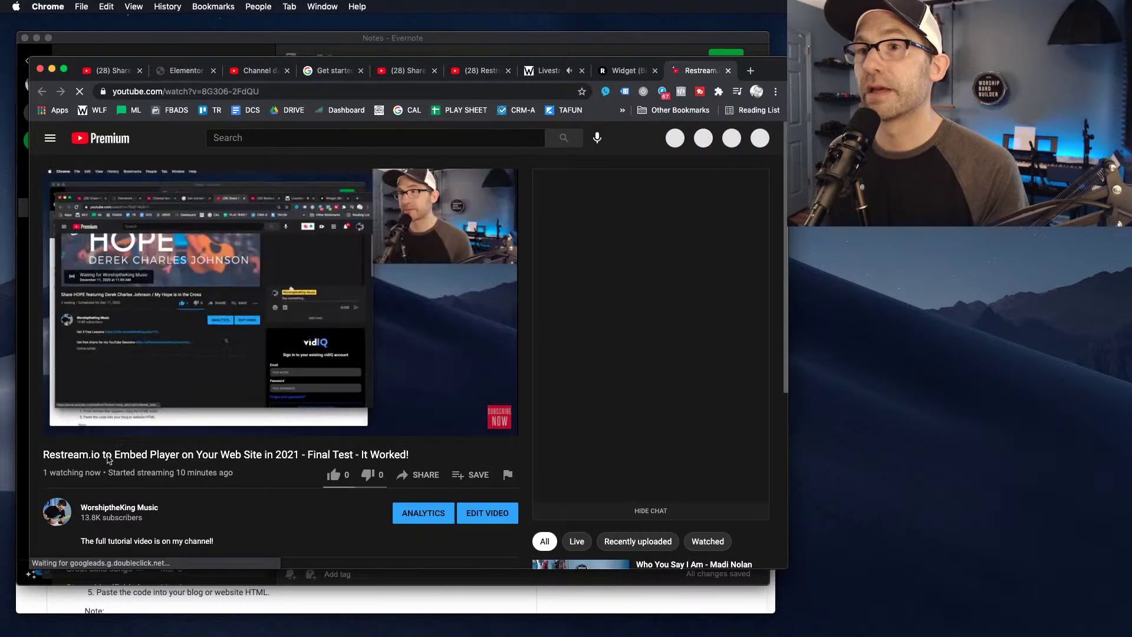
scroll(448, 434, down, 1)
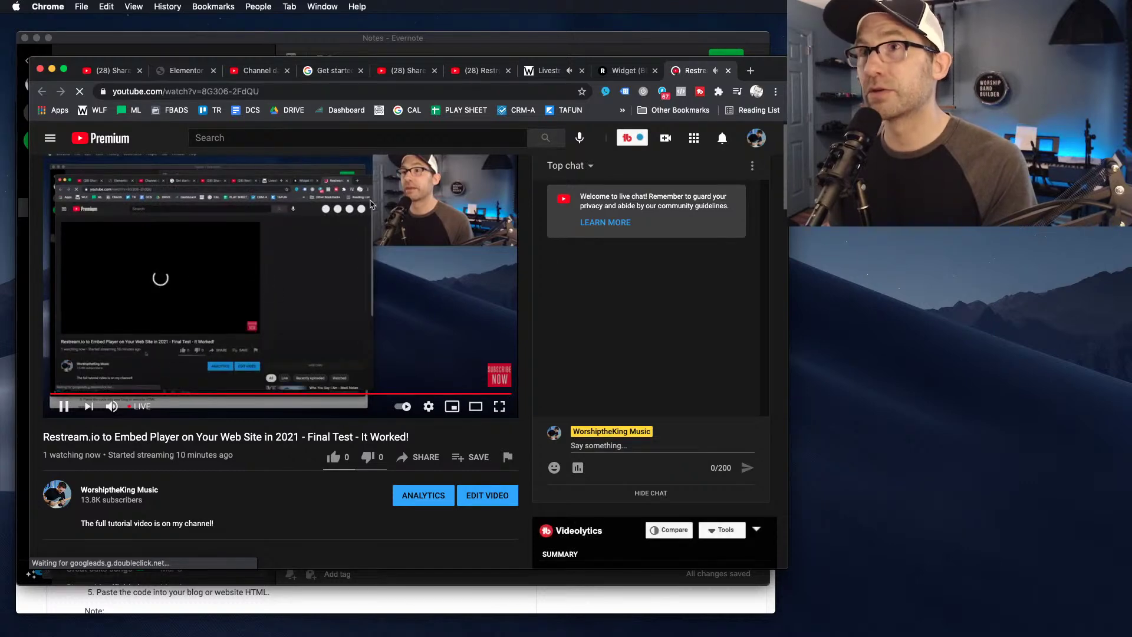
scroll(371, 414, down, 3)
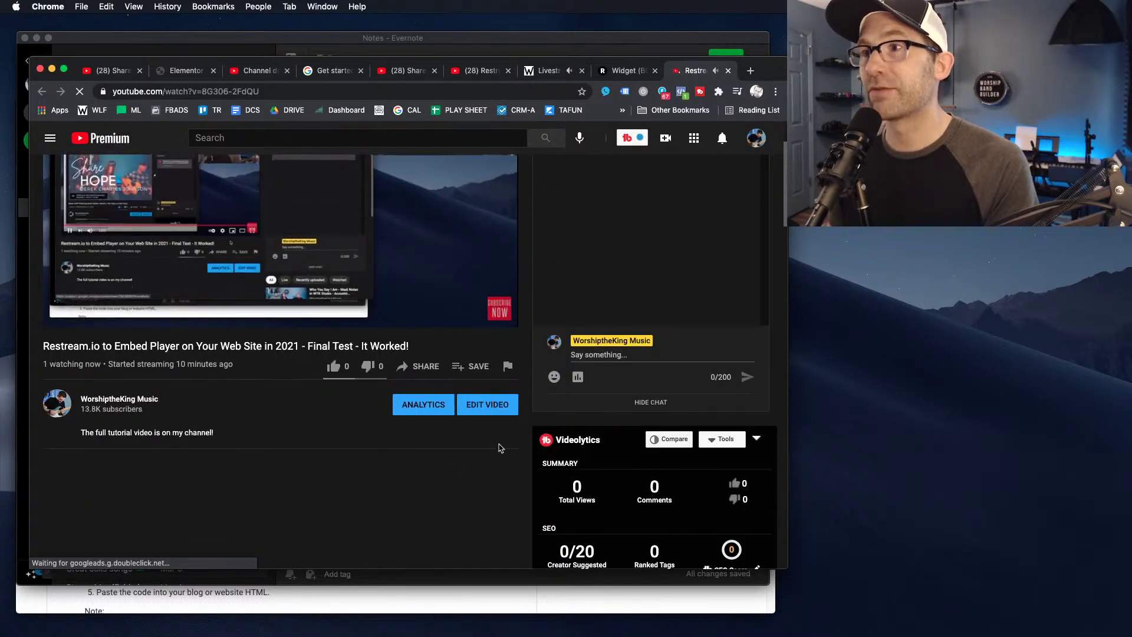
scroll(470, 444, down, 7)
scroll(460, 443, up, 10)
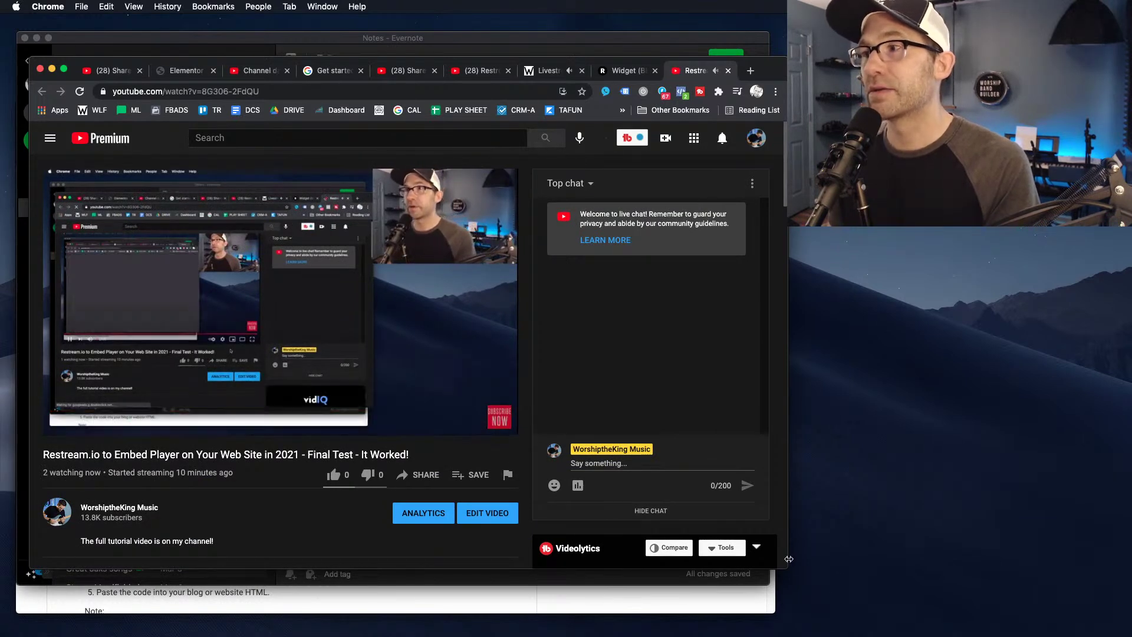
drag(786, 567, 794, 583)
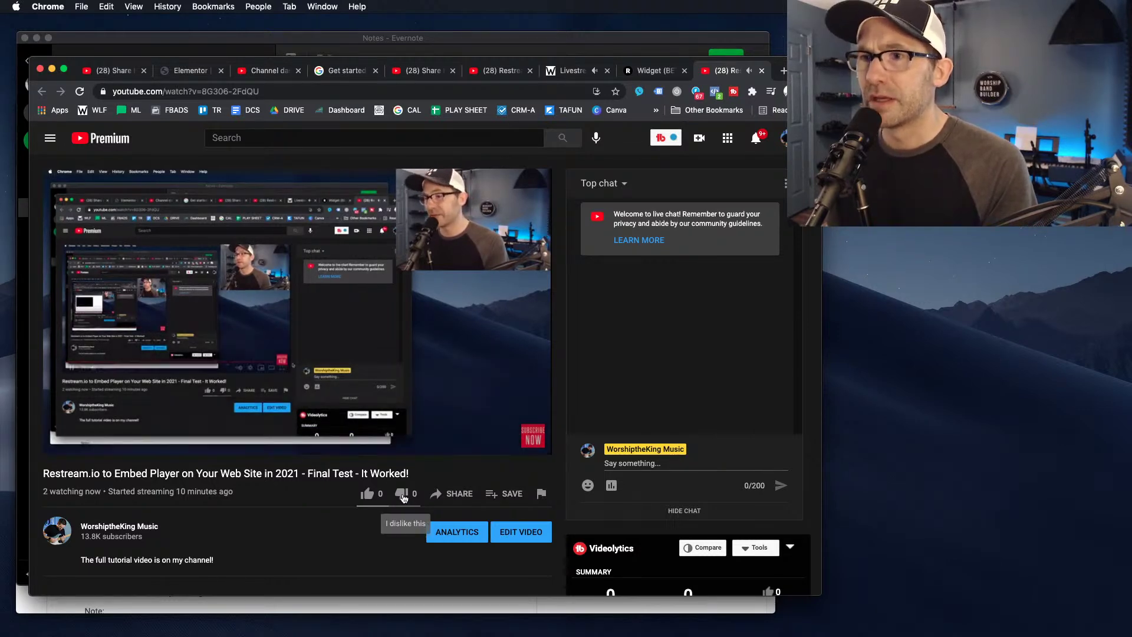
Copy the live stream's YouTube watch address and look over the website's livestream page
click(268, 91)
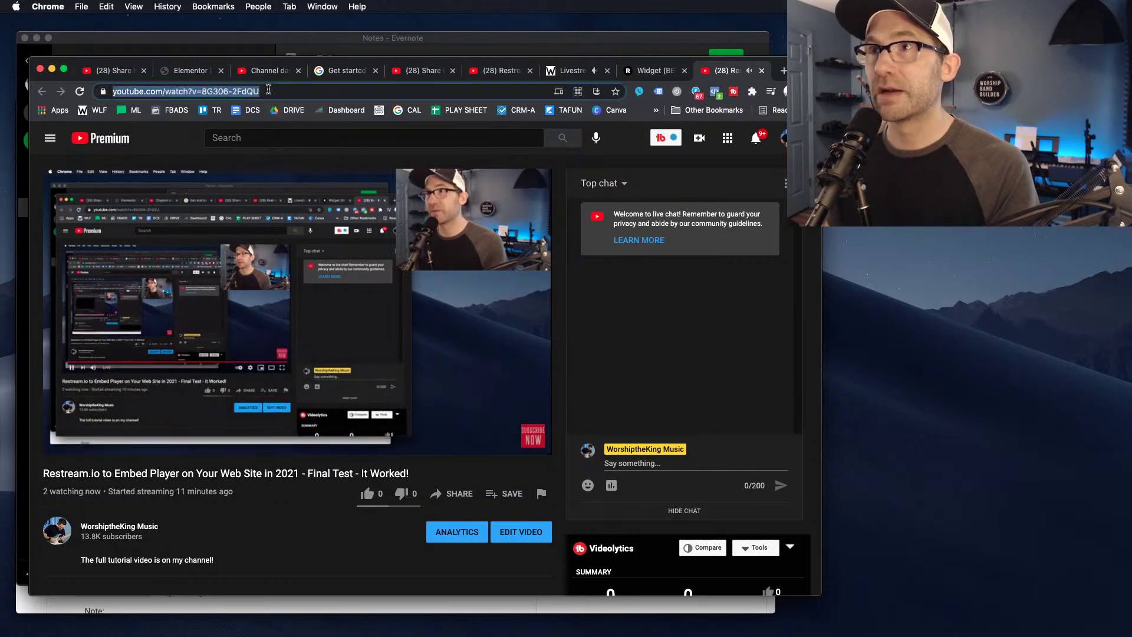
click(565, 72)
scroll(518, 383, down, 10)
scroll(538, 382, up, 10)
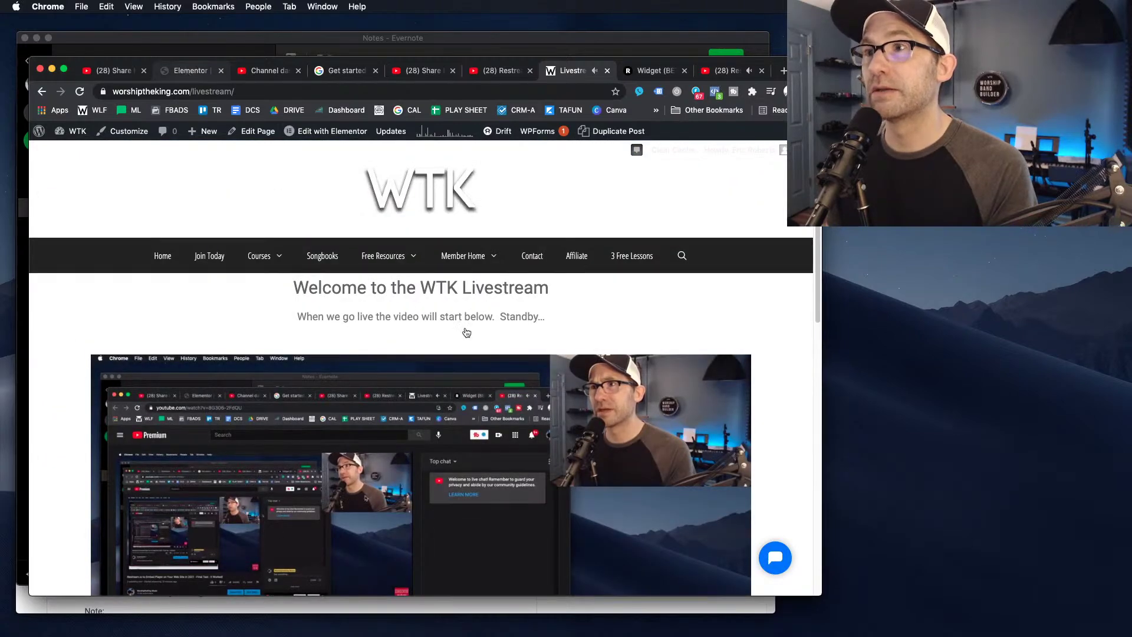
Add a single-column section below the last embedded video in the Elementor page and place a Button widget in it
click(192, 71)
scroll(497, 388, down, 8)
scroll(511, 412, up, 2)
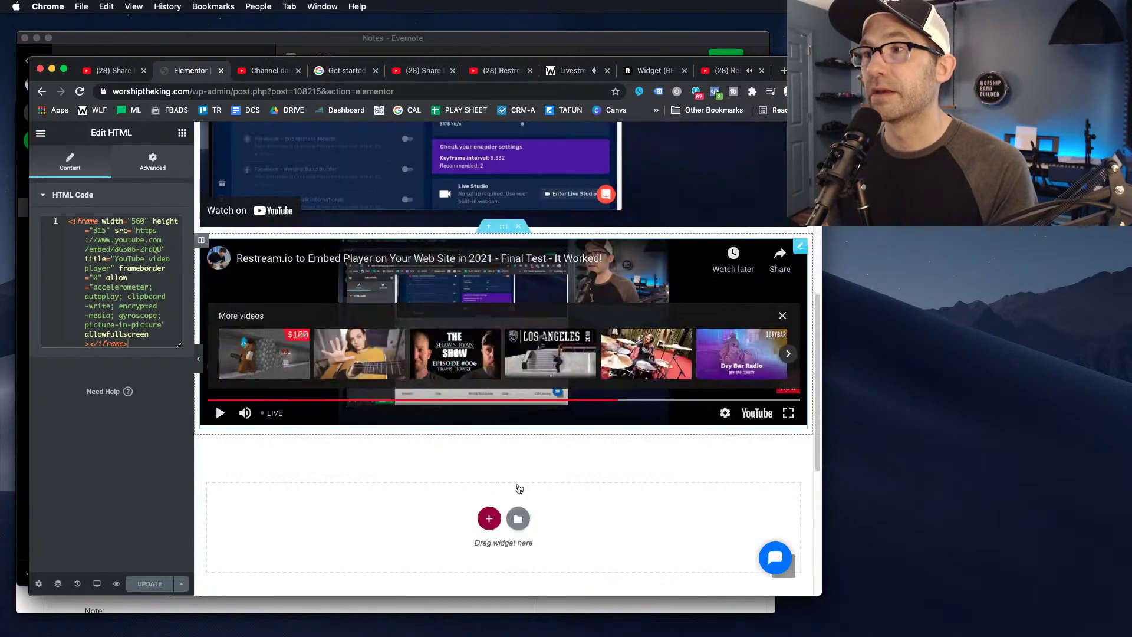
scroll(525, 492, down, 2)
click(489, 418)
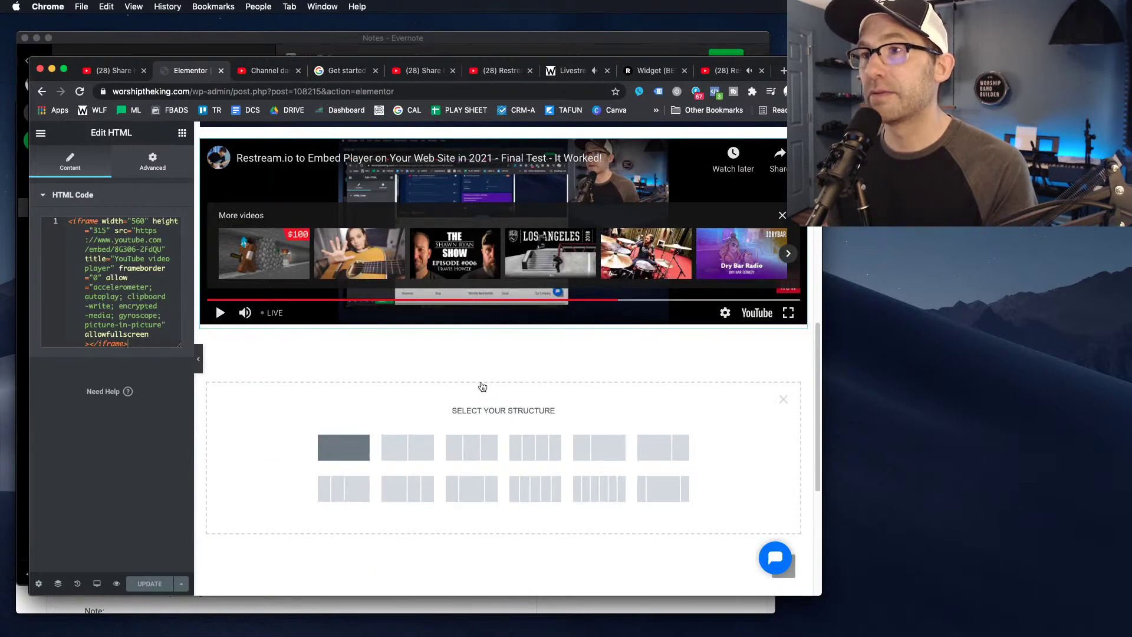
click(344, 447)
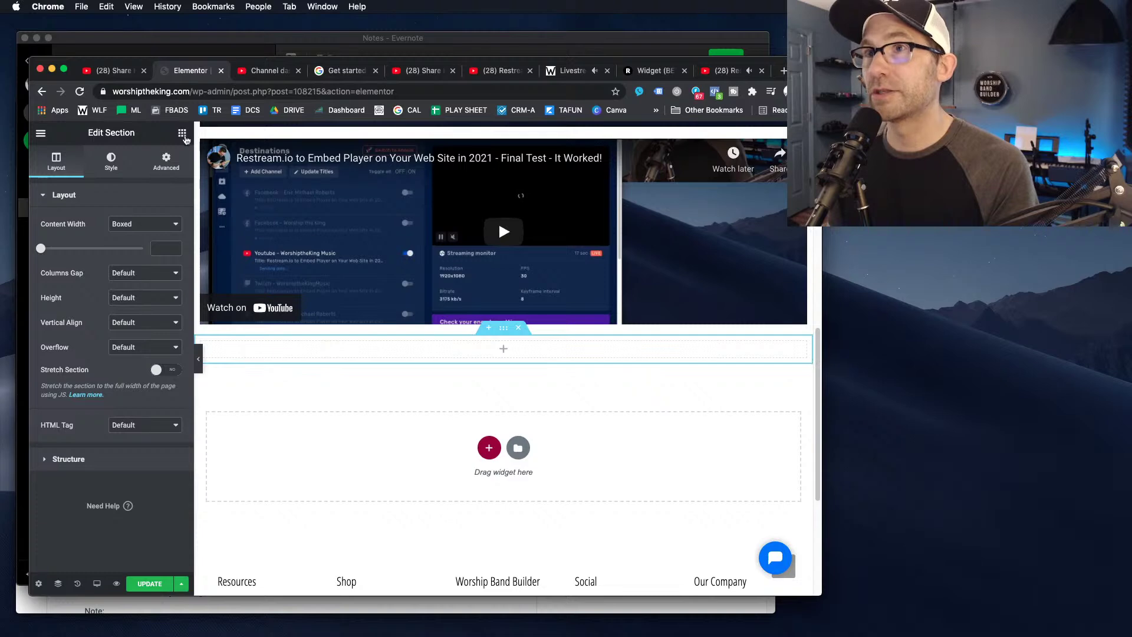
click(183, 133)
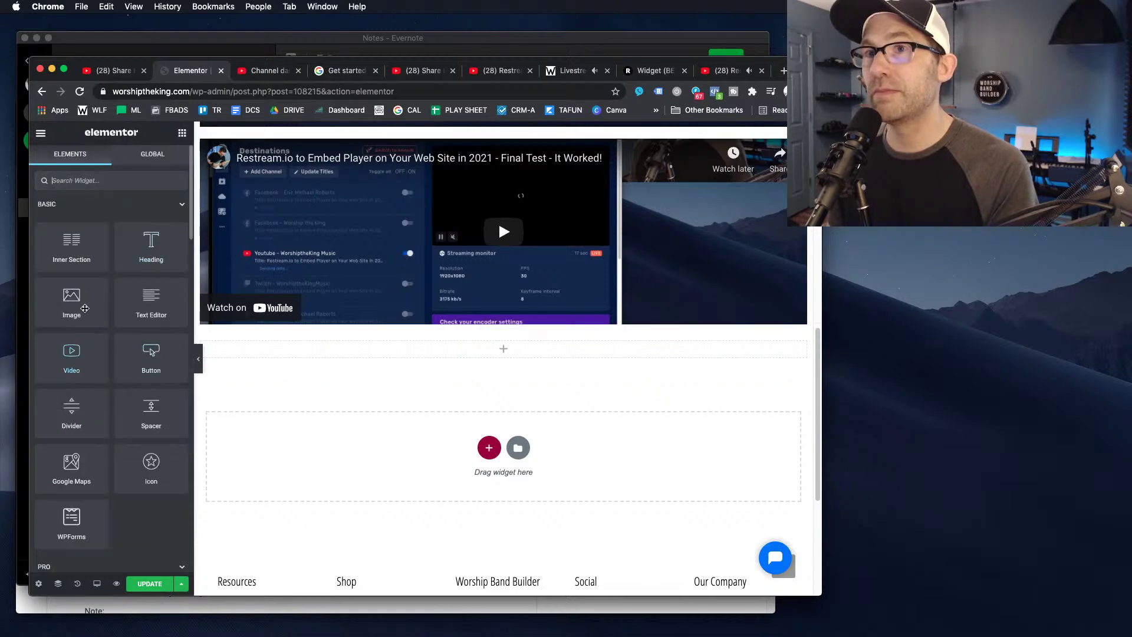
drag(151, 354, 498, 356)
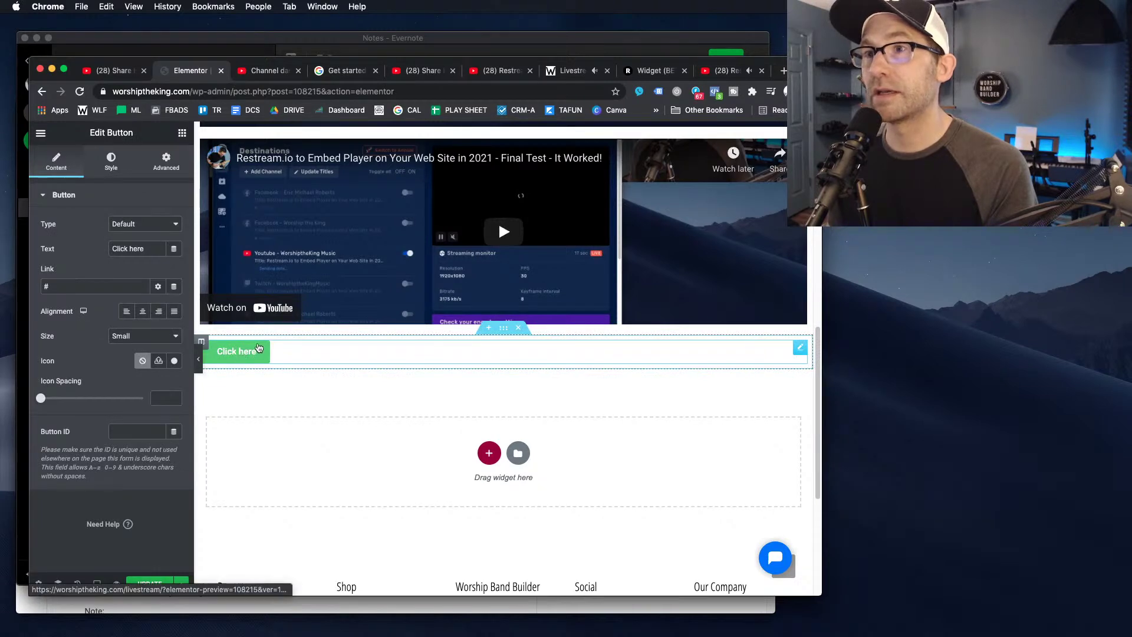
Set the new button's text to "Click here To Watch LIVE SERVICE"
text(To Watch)
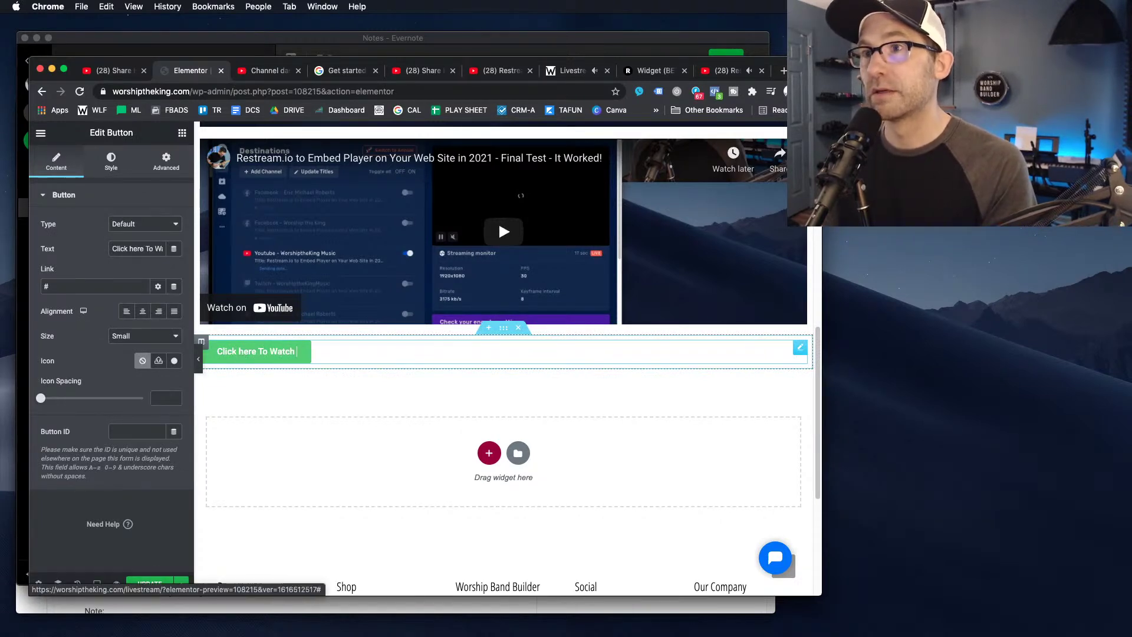
text( LIVE SERVICE)
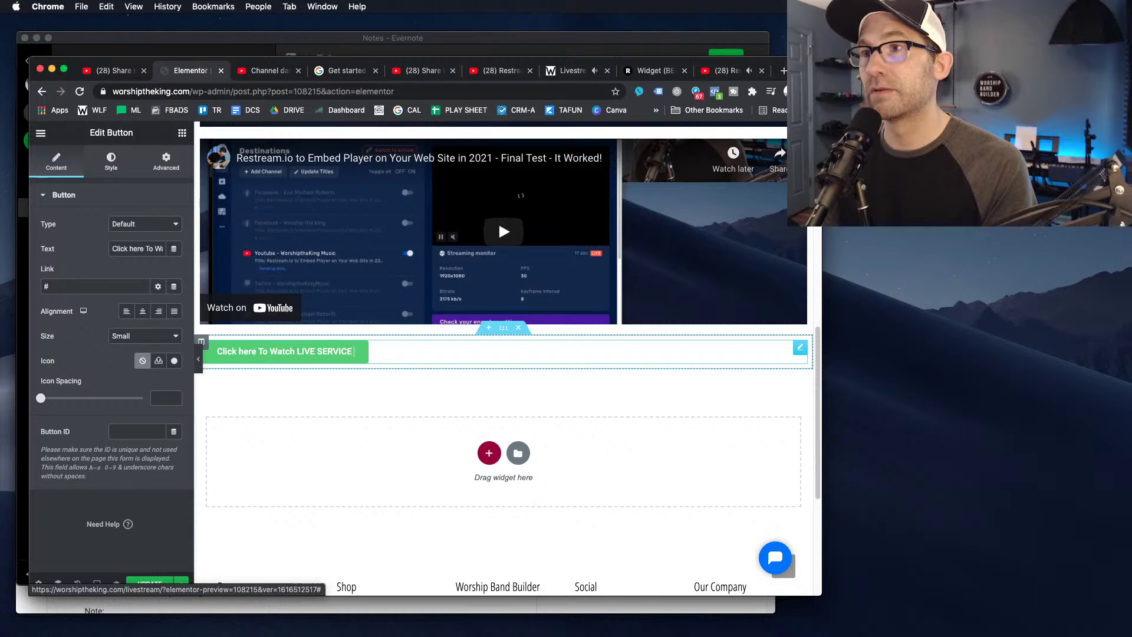
text( /)
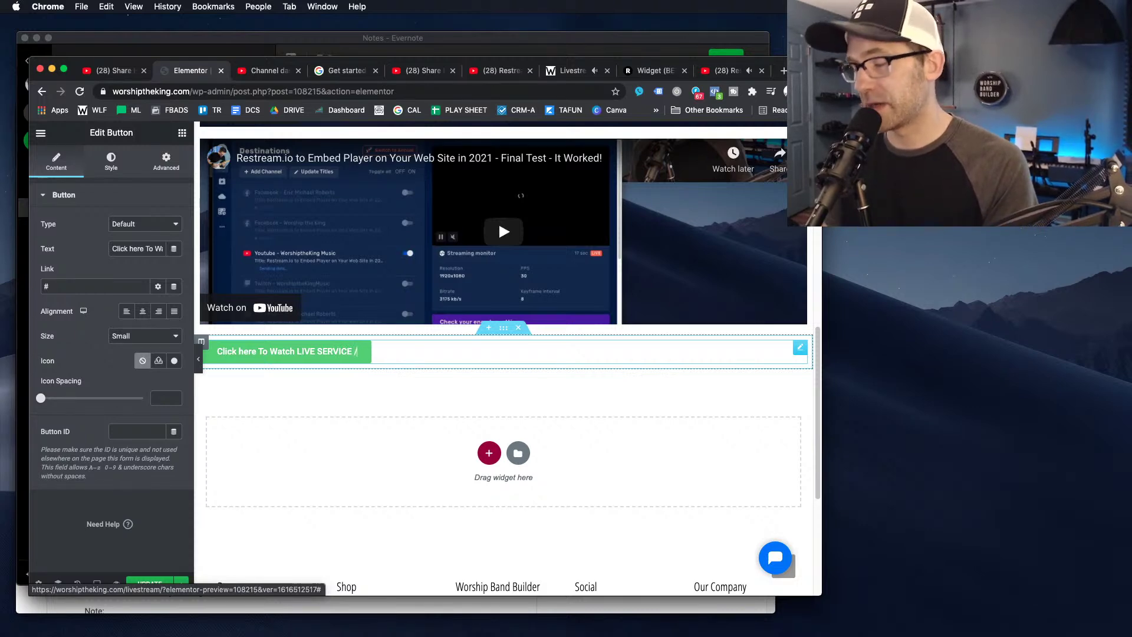
key(BackSpace)
key(BackSpace)
Set the button's link to the copied YouTube watch address of the live stream
click(97, 285)
key(super+a)
key(super+v)
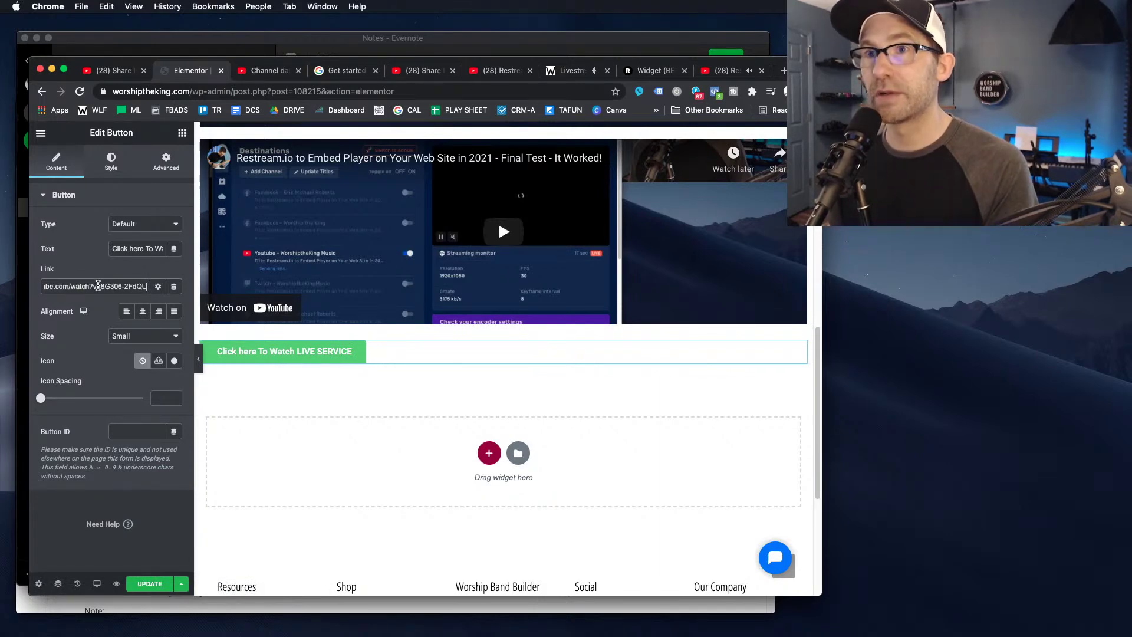
Copy the channel ID from the My Stream link in the Evernote note and use it as the button's link
key(super+Tab)
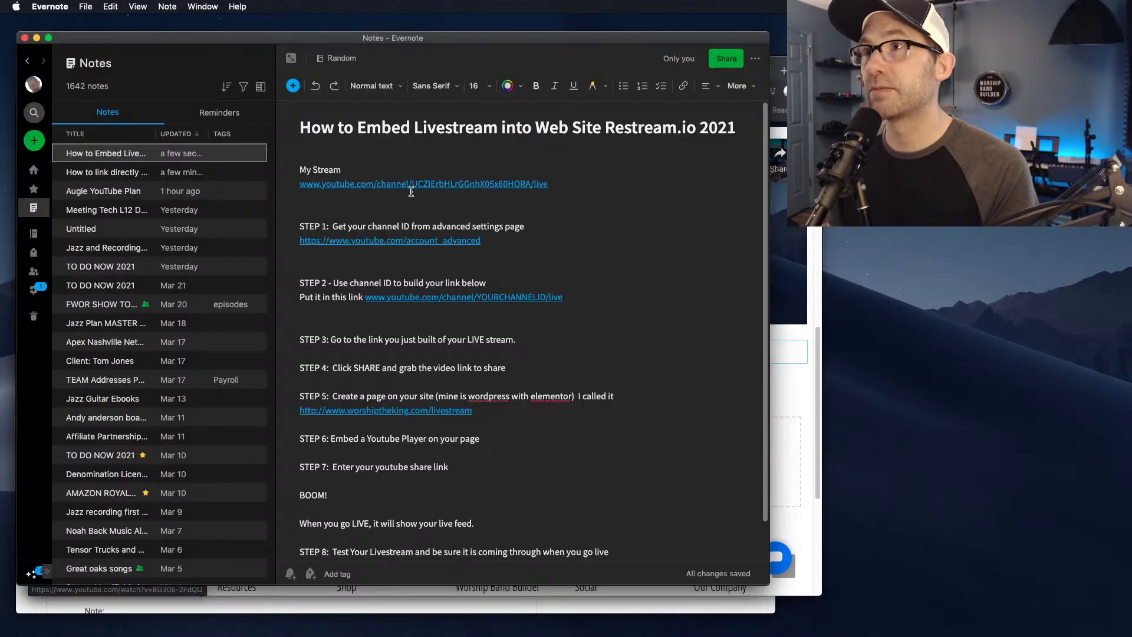
right_click(412, 184)
click(470, 241)
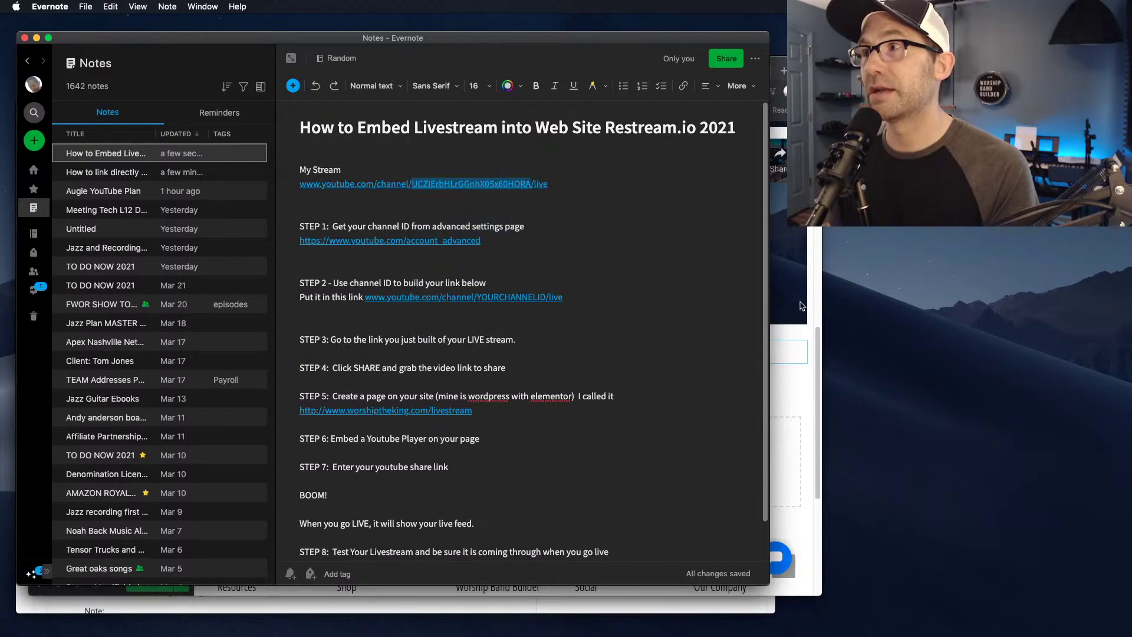
key(super+Tab)
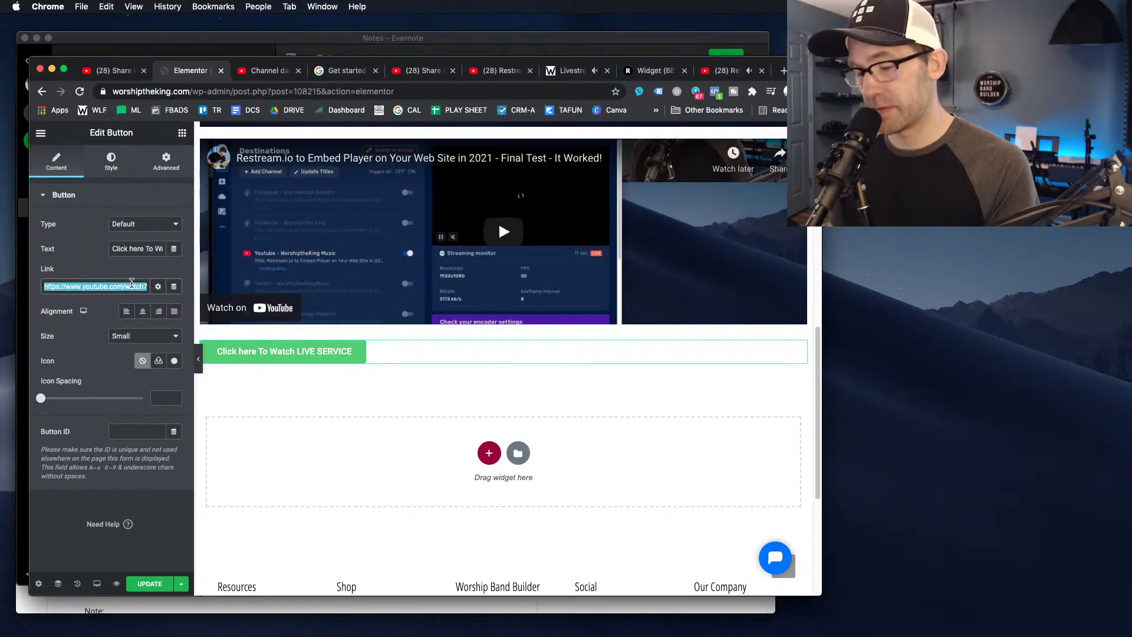
key(super+v)
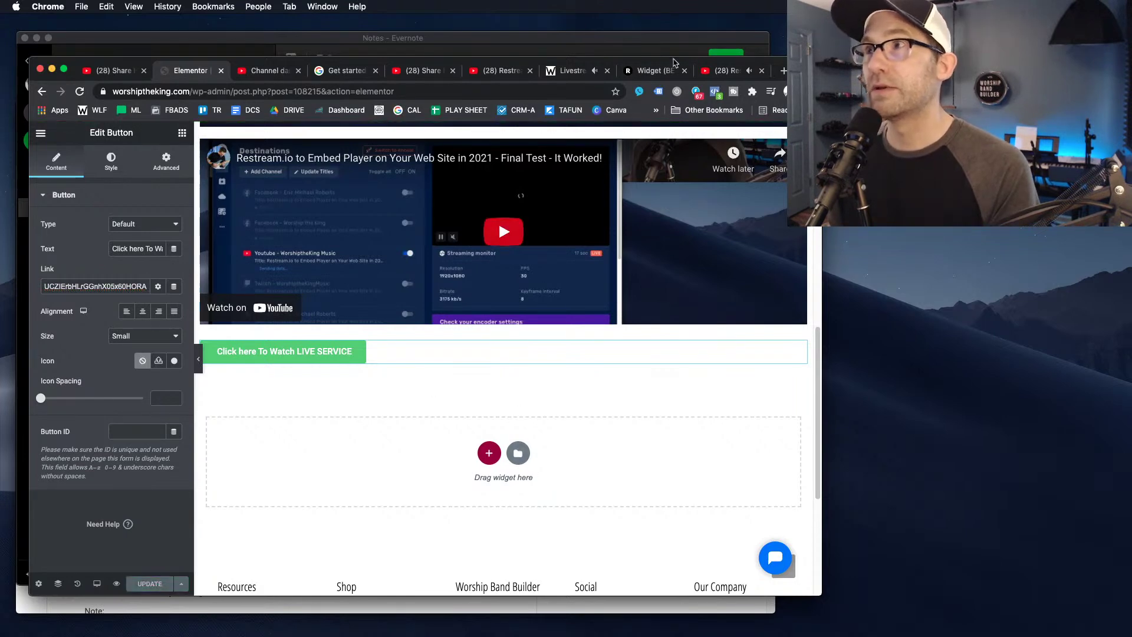
Reload the livestream page and test the "Click here To Watch LIVE SERVICE" button below the embedded videos
click(568, 70)
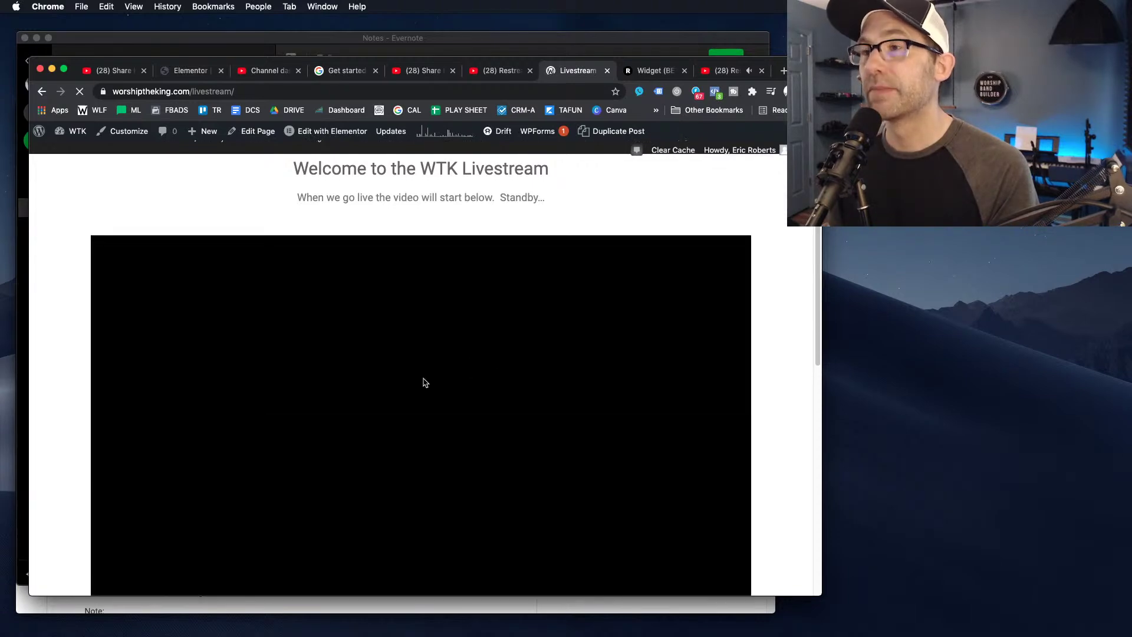
scroll(423, 383, down, 5)
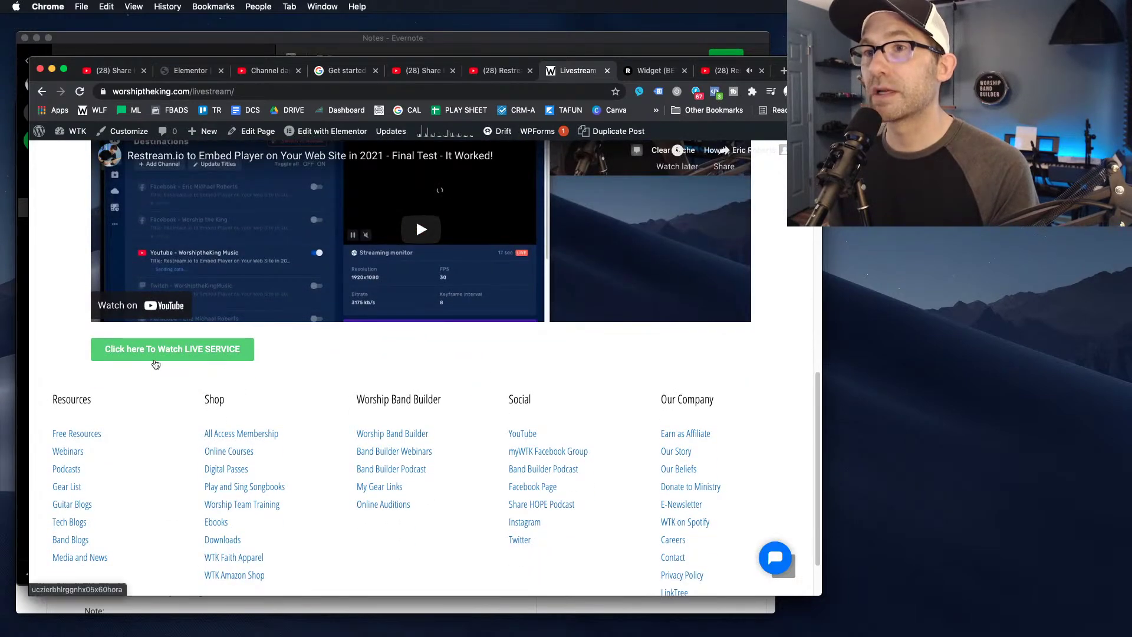
click(196, 352)
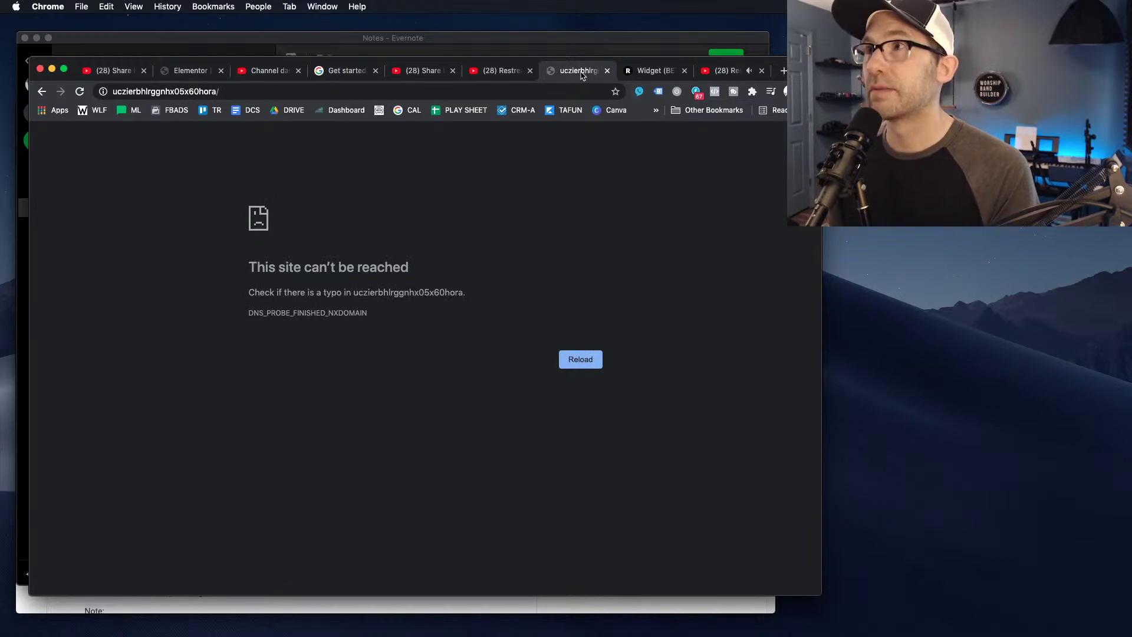
Copy the full My Stream channel live link from the Evernote note and set it as the Elementor button's link
click(190, 70)
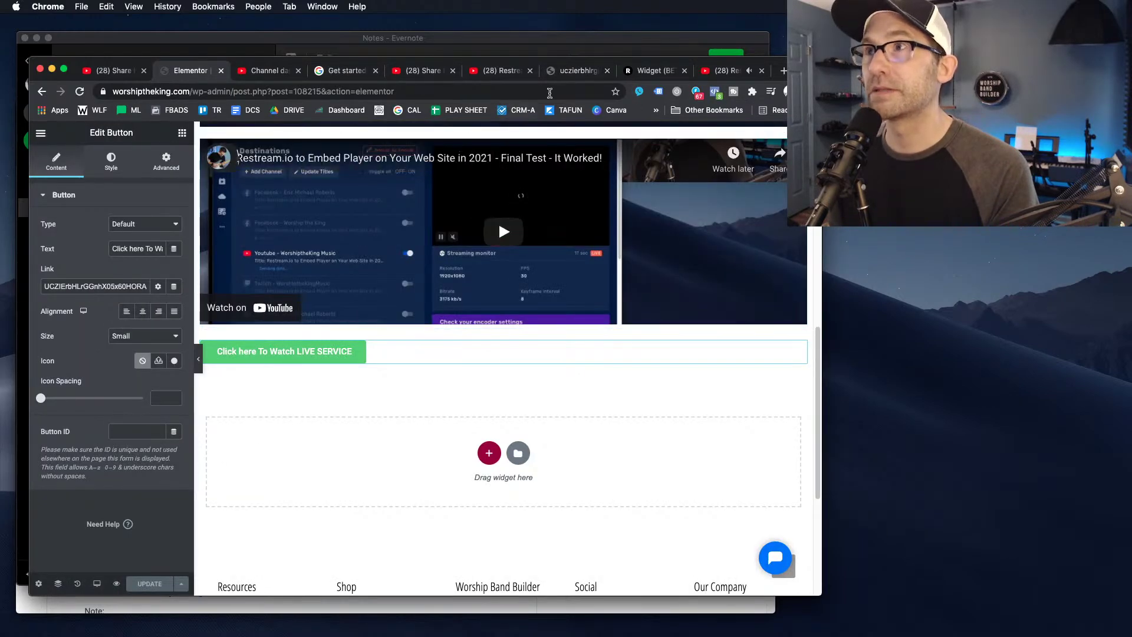
key(super+Tab)
drag(567, 185, 299, 189)
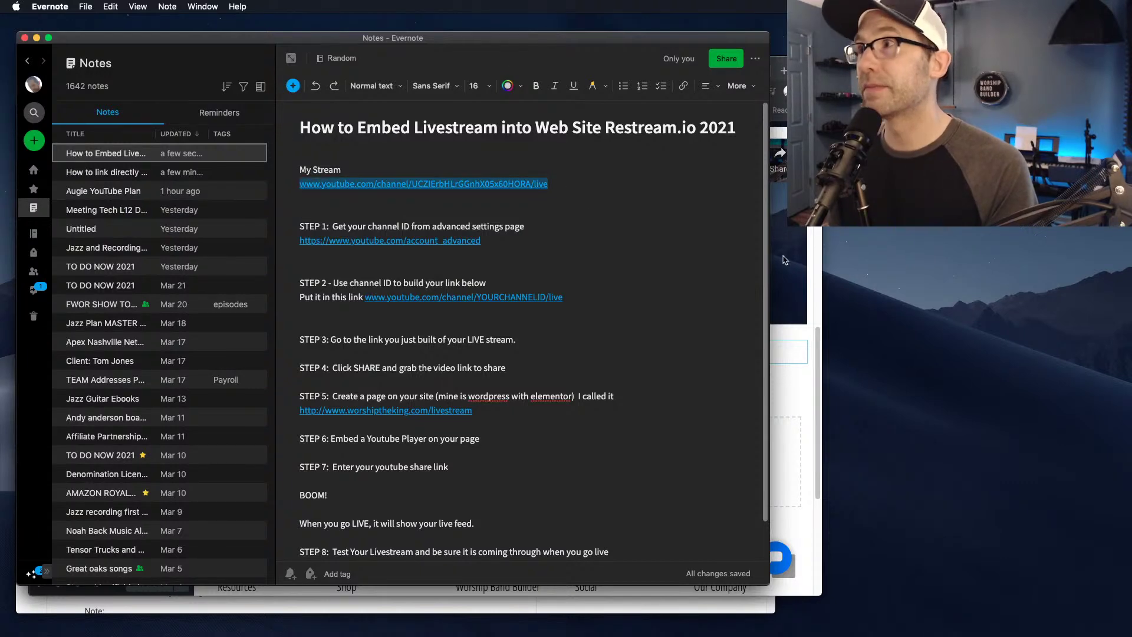
click(803, 303)
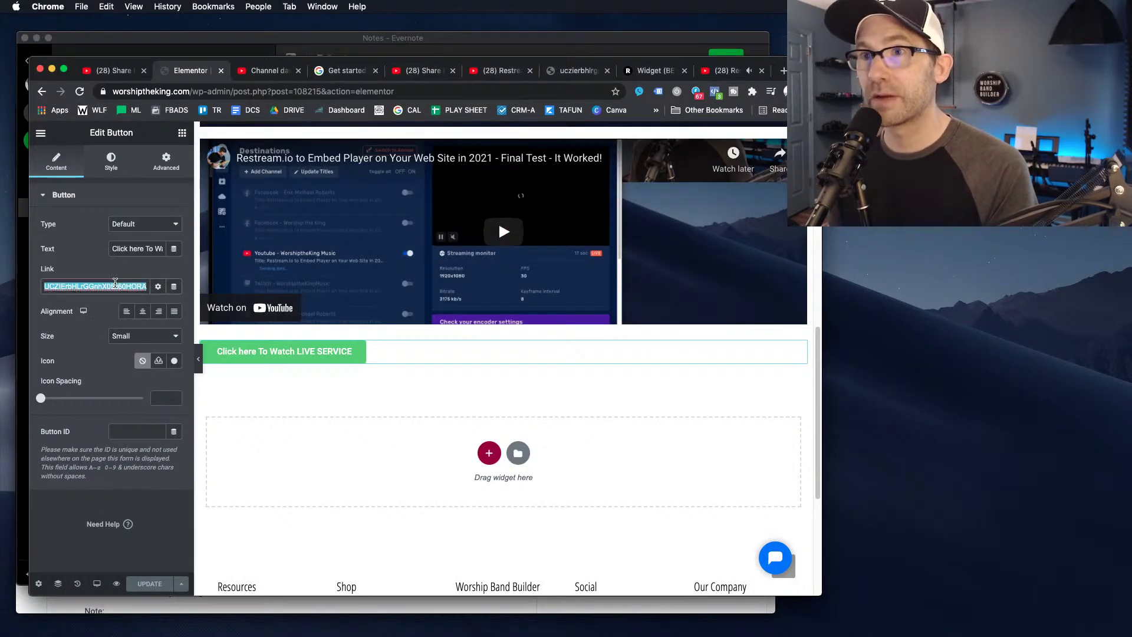
key(cmd+v)
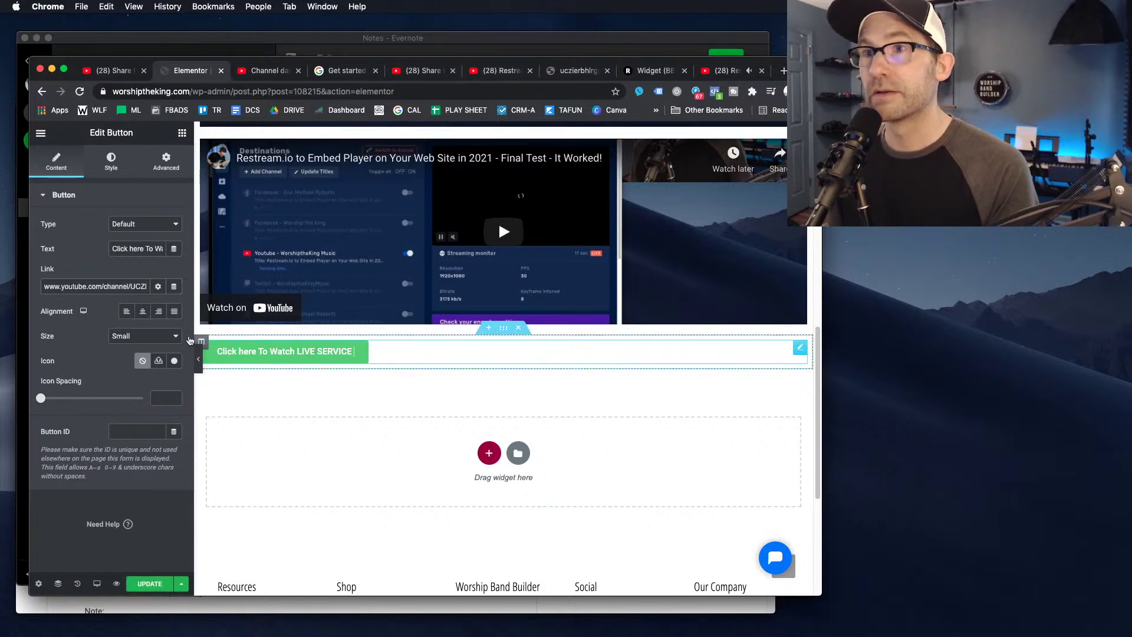
key(super+v)
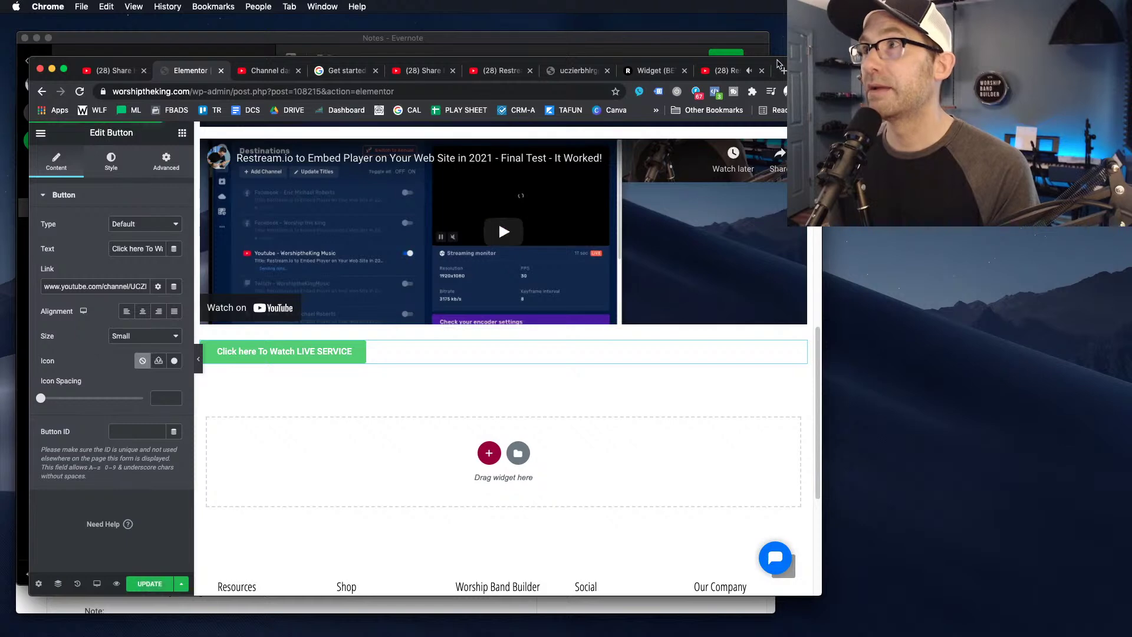
Test the "Click here To Watch LIVE SERVICE" button on the published livestream page and view the YouTube live stream it opens
click(720, 72)
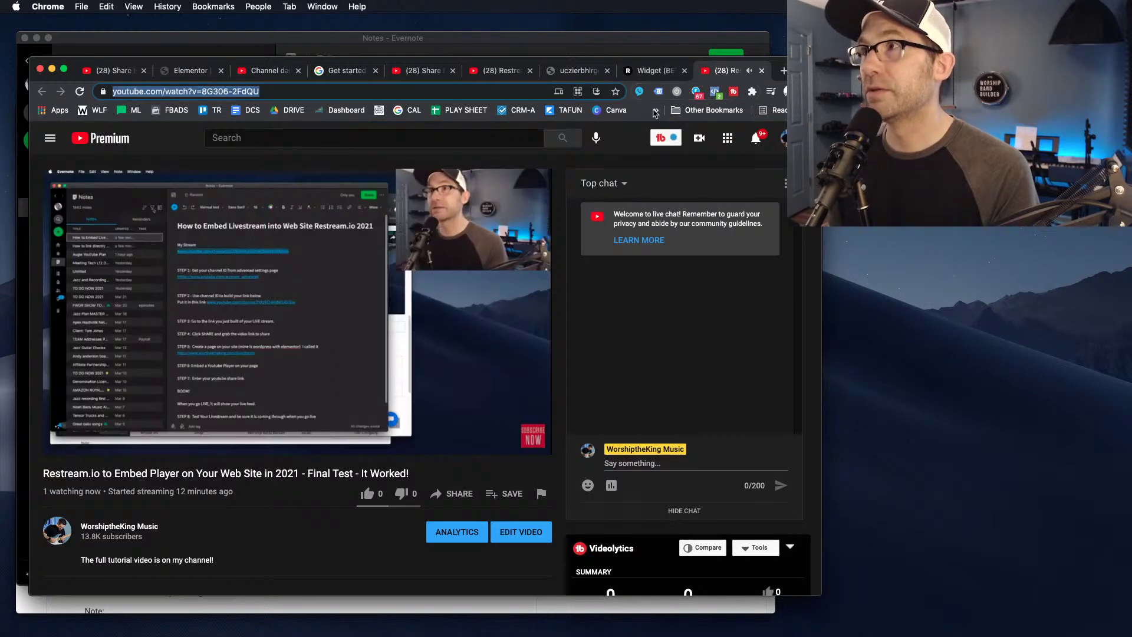
click(655, 71)
click(575, 71)
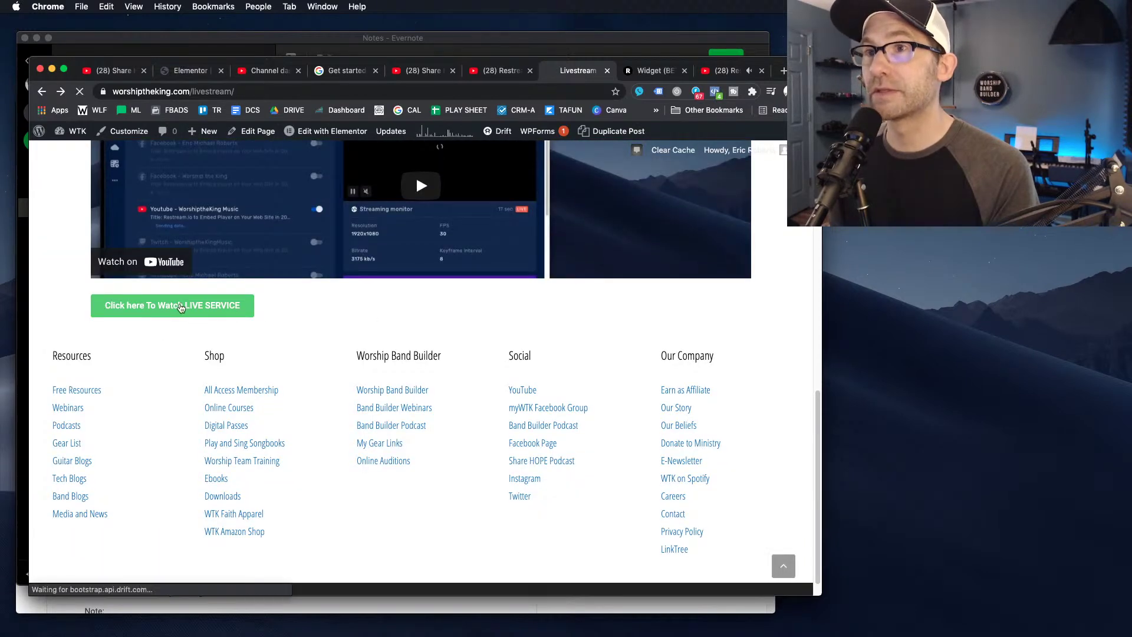
click(181, 307)
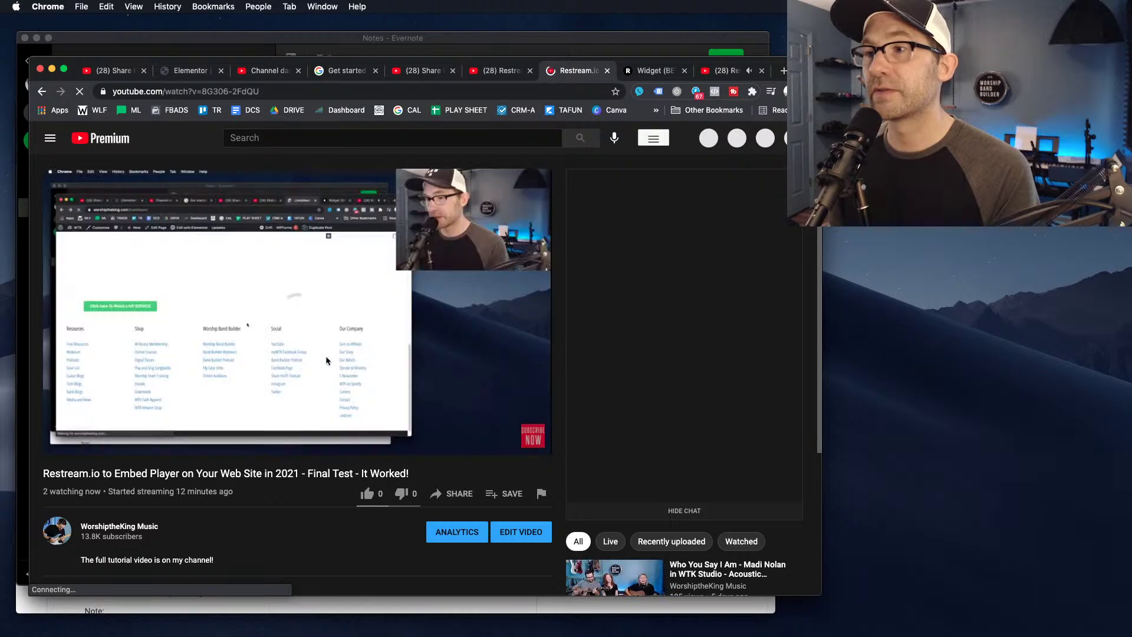
scroll(387, 382, down, 6)
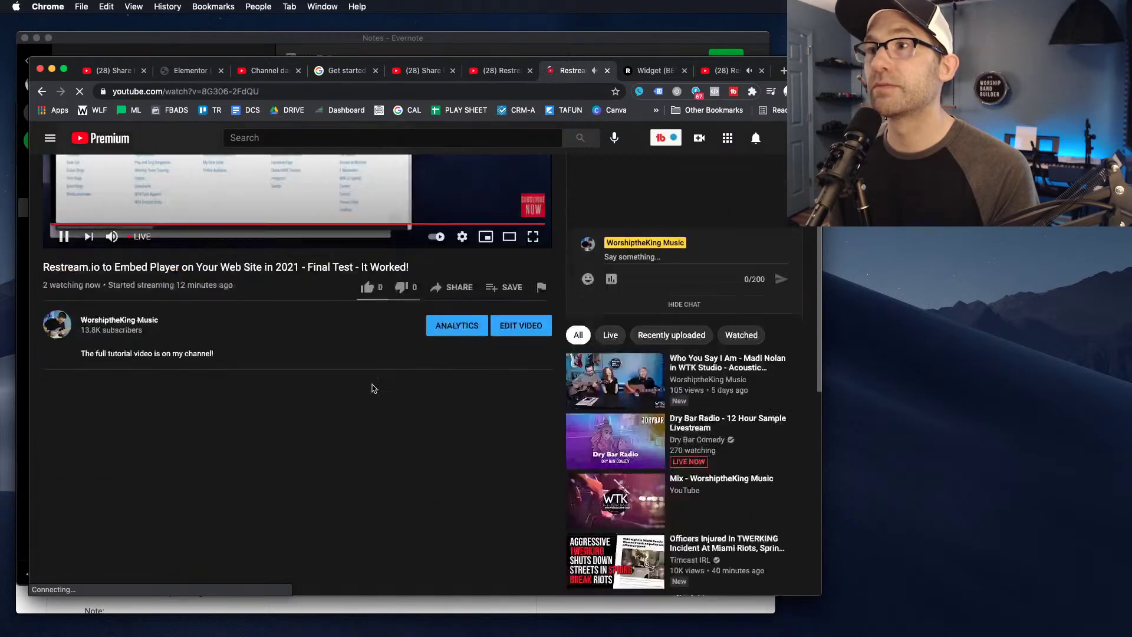
scroll(388, 382, up, 6)
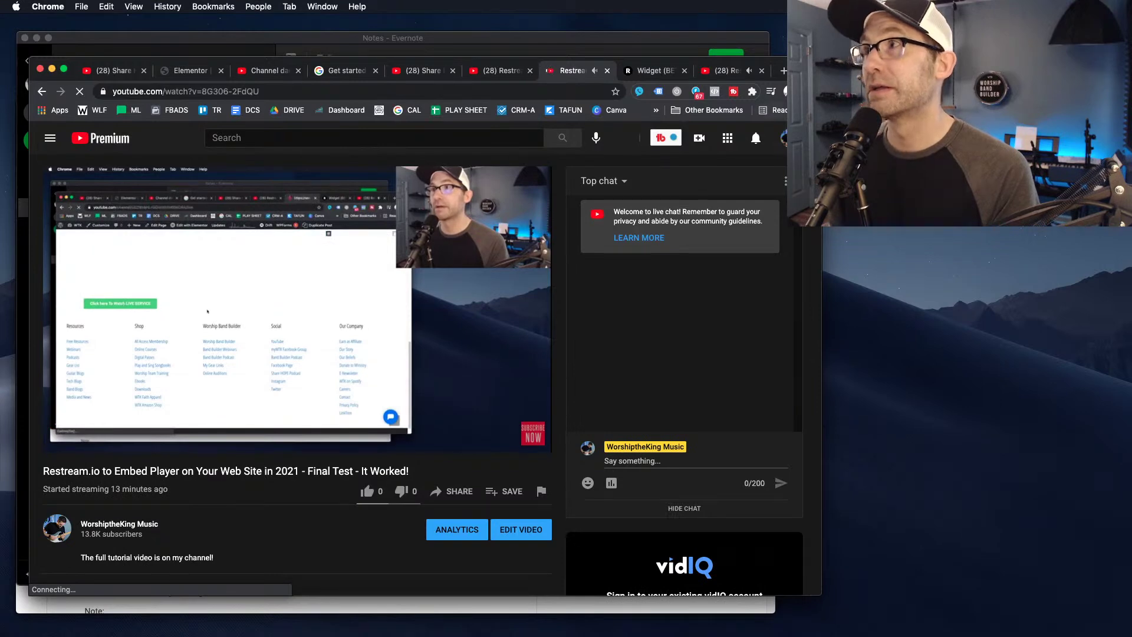
Open the copied YouTube channel live link in a new incognito window and view the stream page as a signed-out visitor
click(809, 92)
click(731, 147)
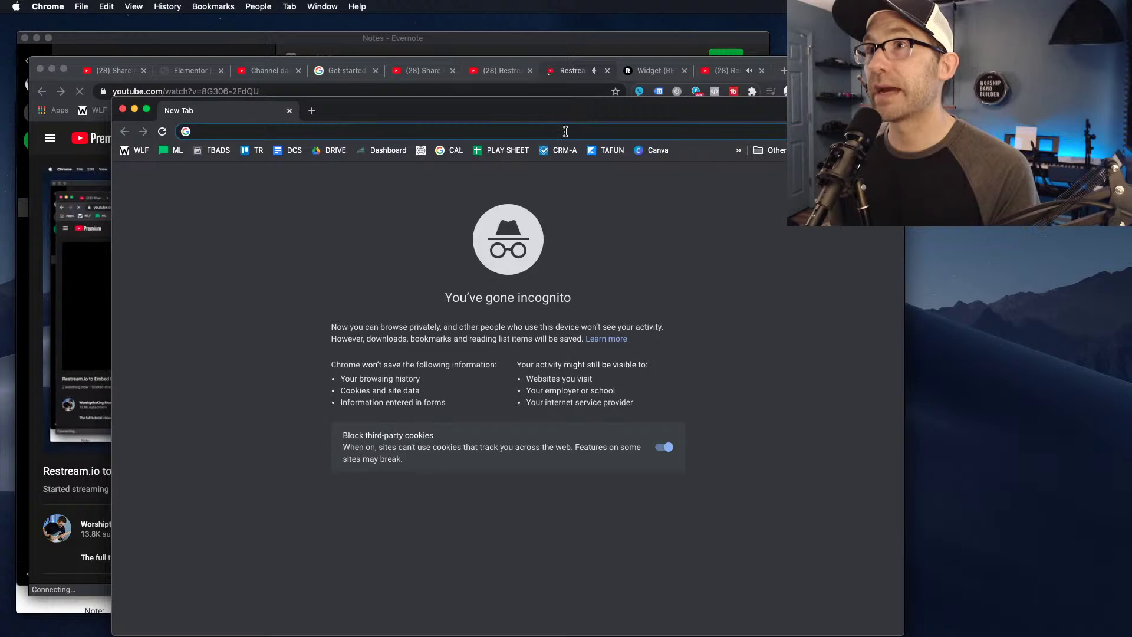
key(super+v)
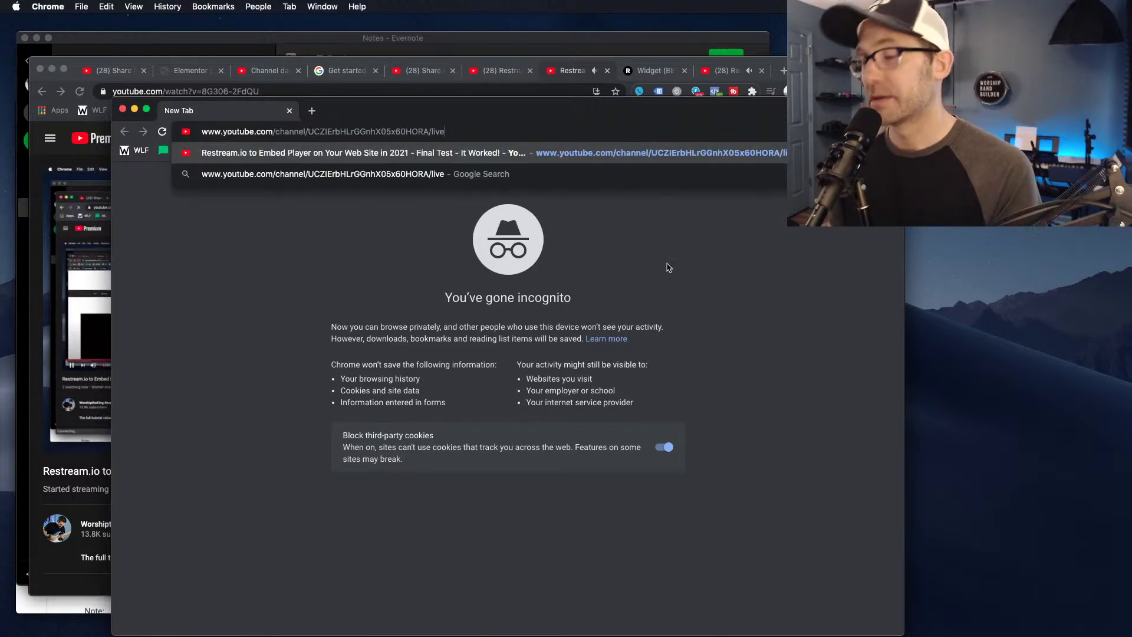
key(Return)
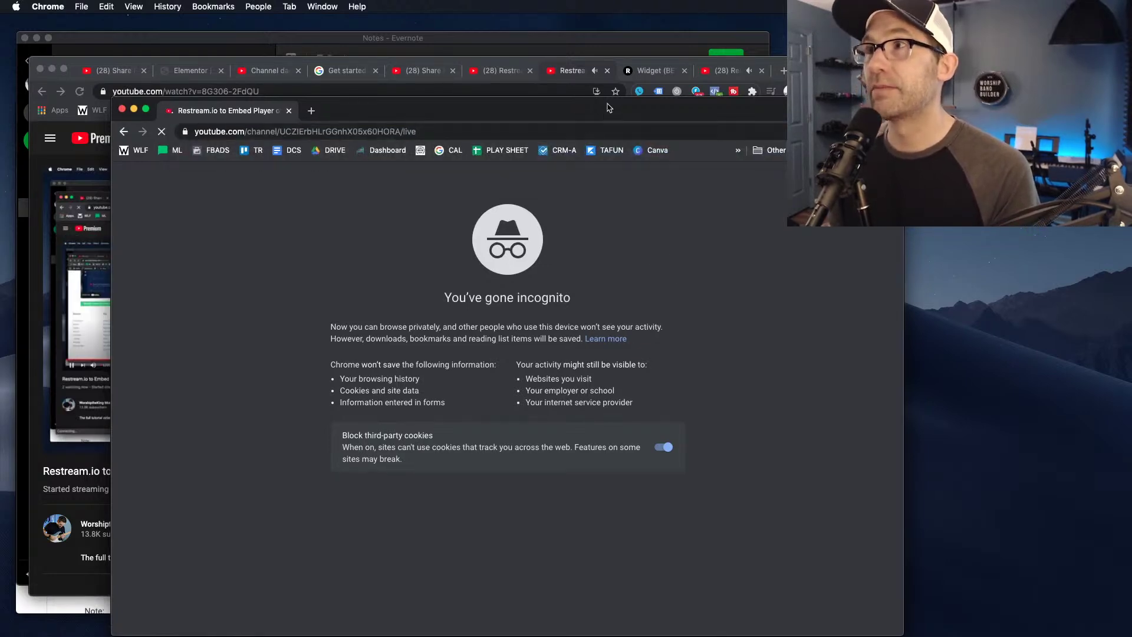
drag(611, 107, 511, 90)
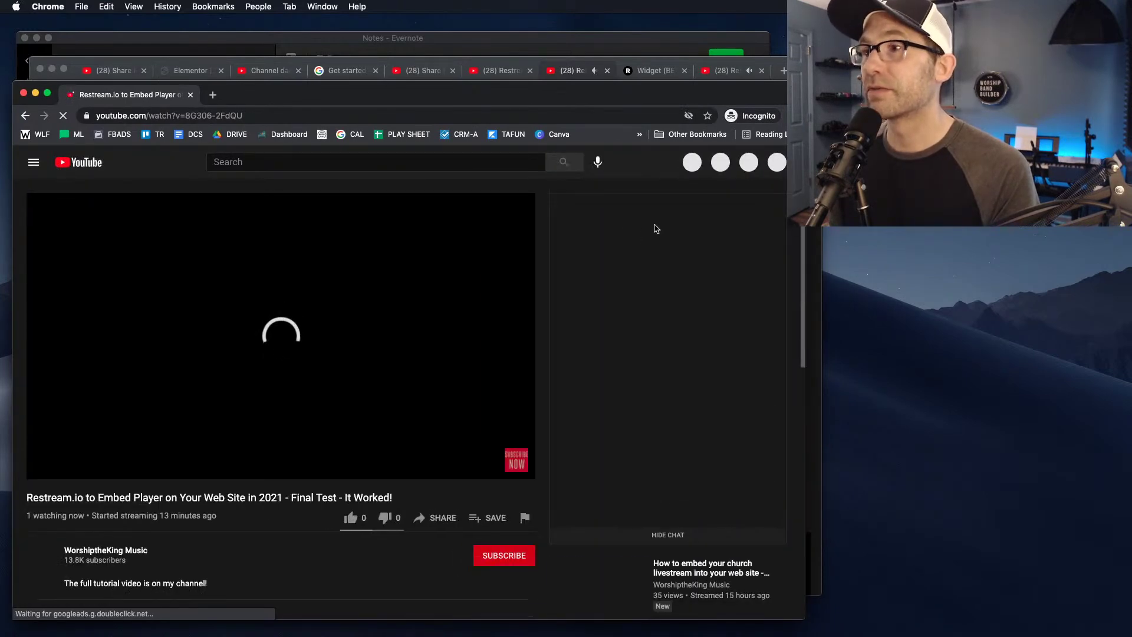
scroll(588, 273, down, 1)
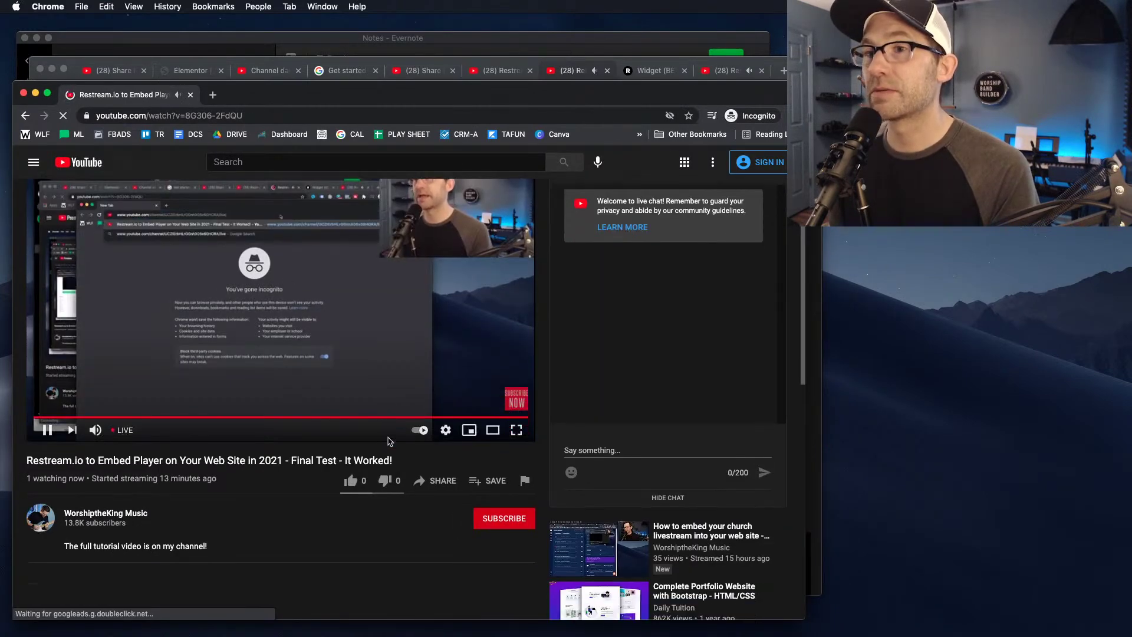
scroll(495, 488, down, 3)
scroll(495, 489, up, 3)
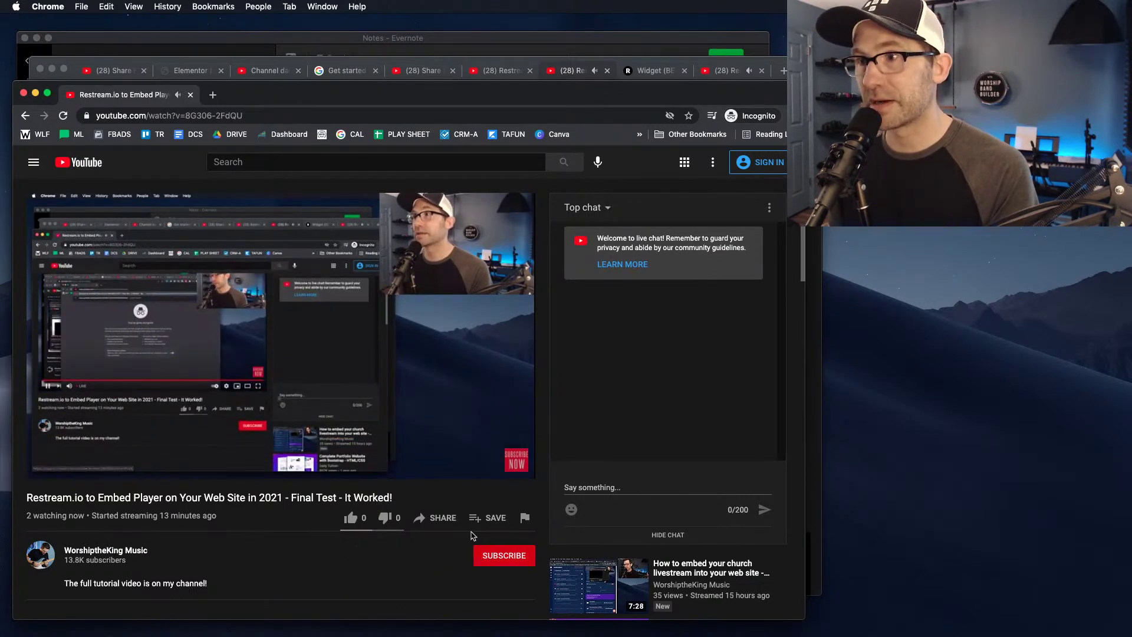
Copy the live stream's short share link from the YouTube Share dialog in the incognito window
click(442, 520)
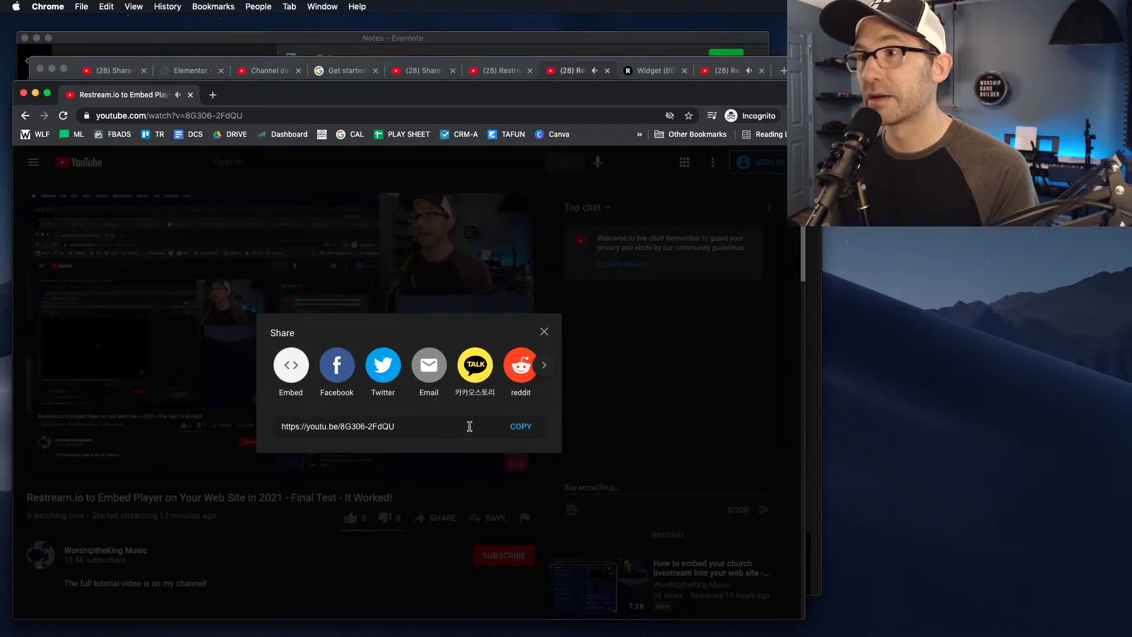
click(542, 367)
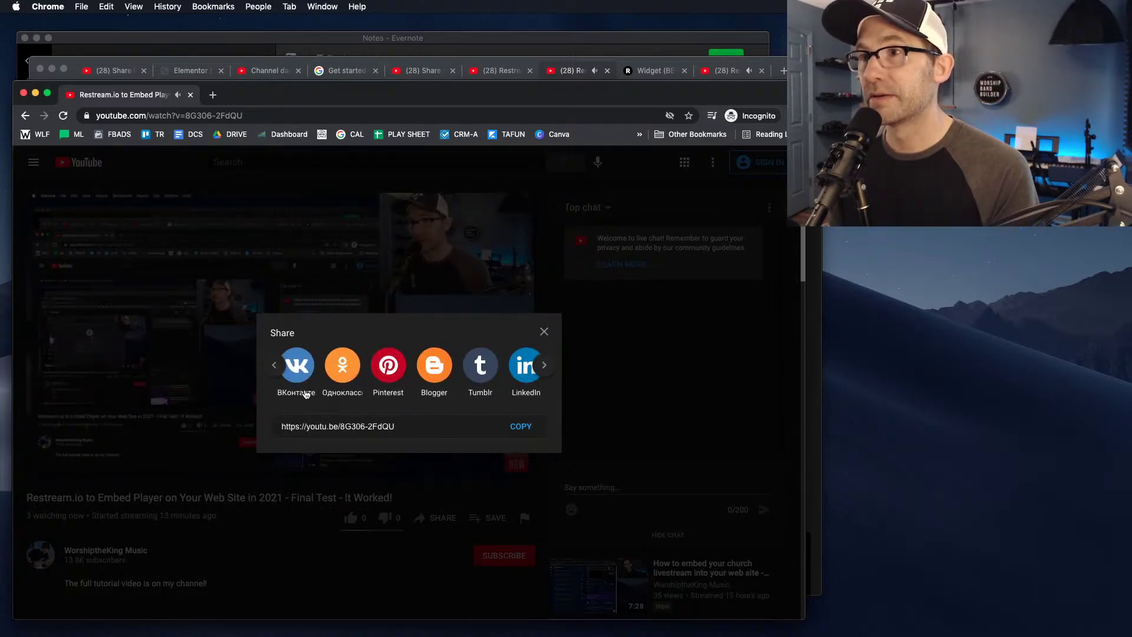
click(272, 370)
click(532, 432)
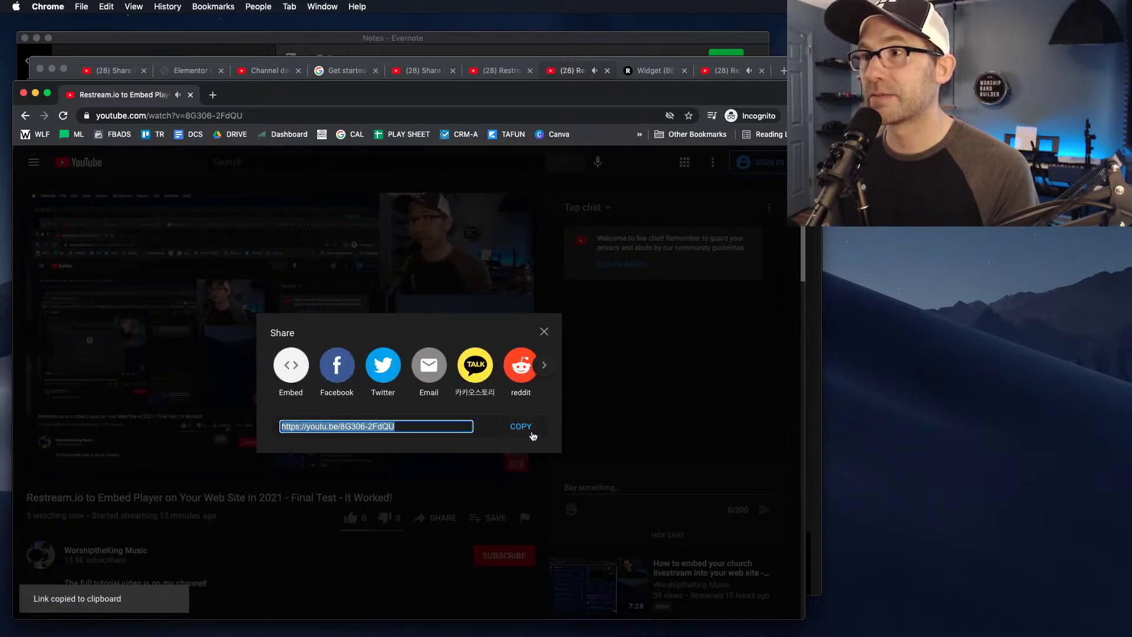
key(super+grave)
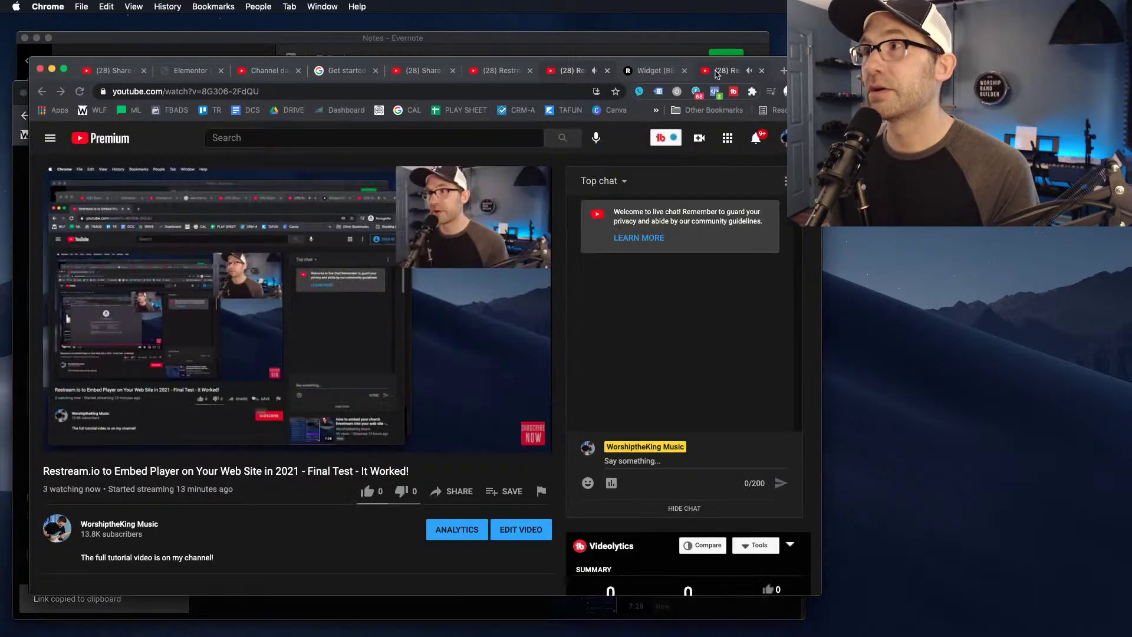
click(184, 72)
scroll(516, 331, down, 3)
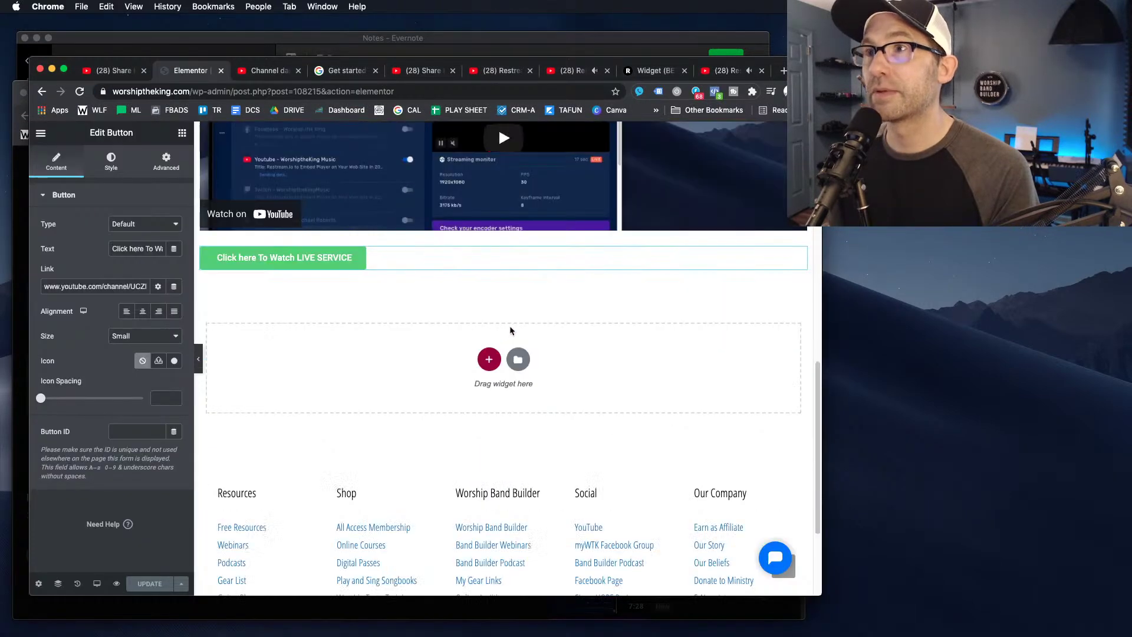
scroll(516, 331, up, 10)
scroll(554, 327, down, 2)
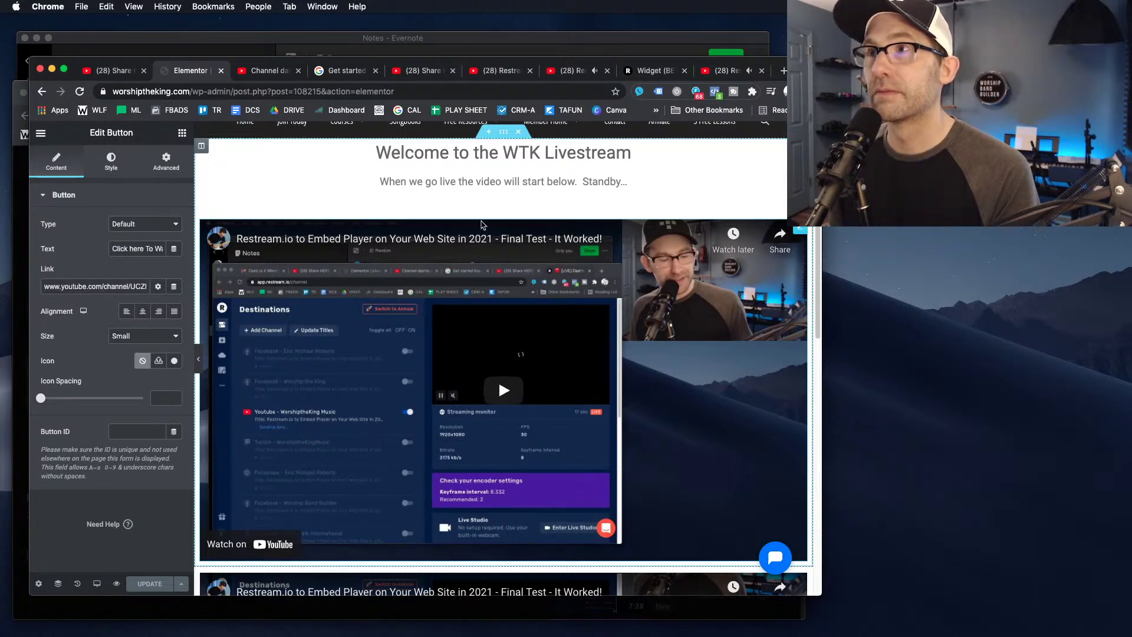
click(273, 71)
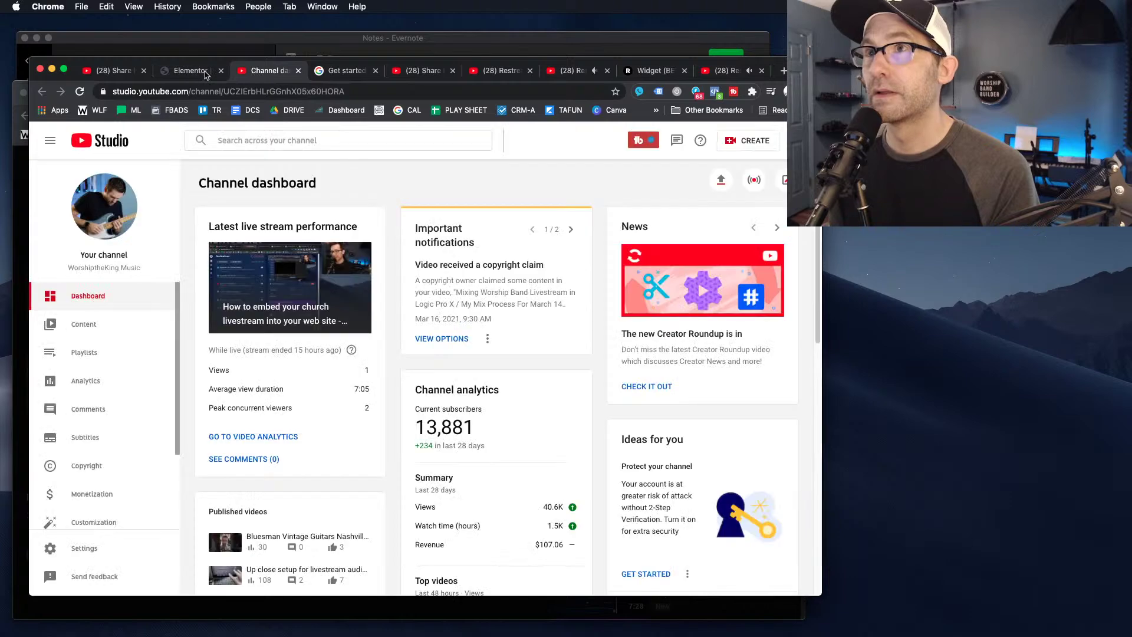
click(191, 71)
scroll(286, 386, down, 1)
scroll(286, 386, down, 9)
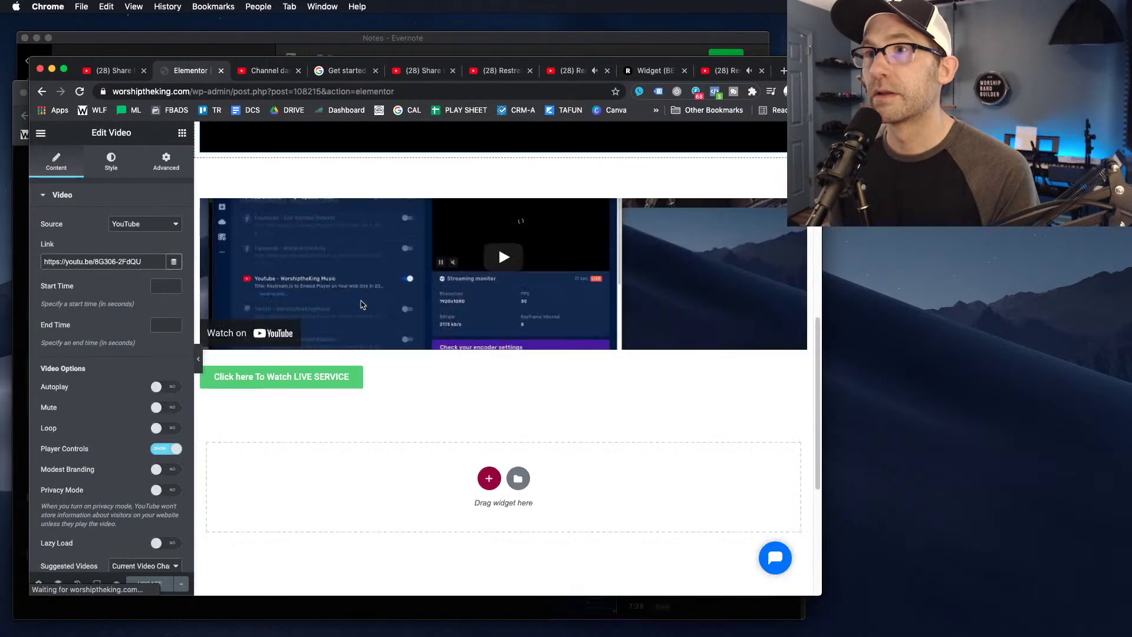
scroll(514, 367, up, 12)
scroll(550, 389, down, 3)
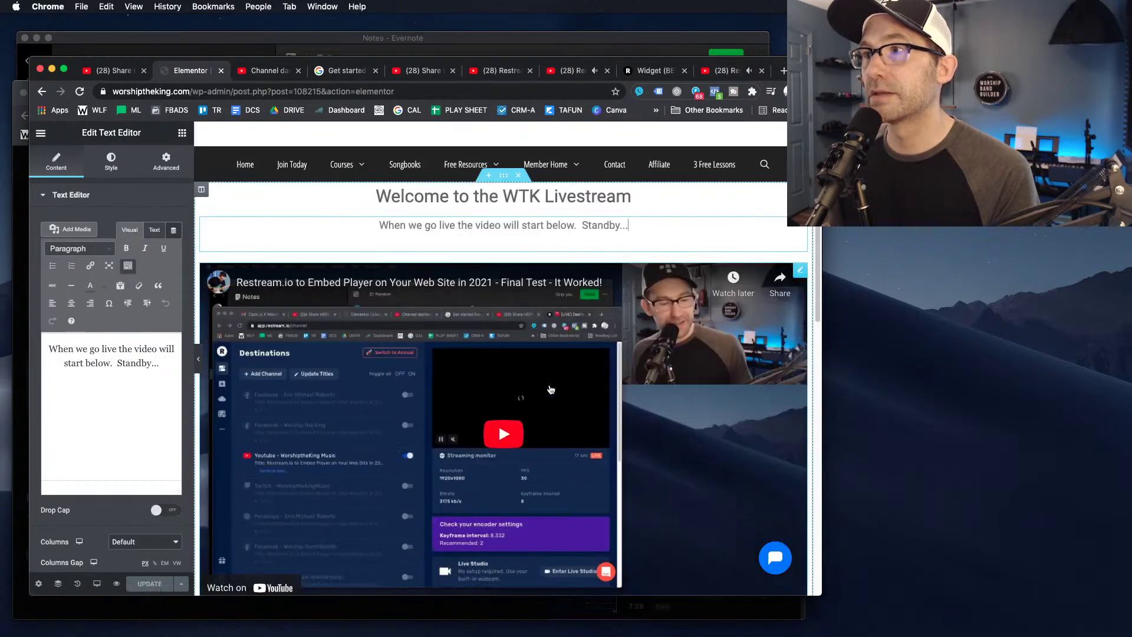
click(801, 271)
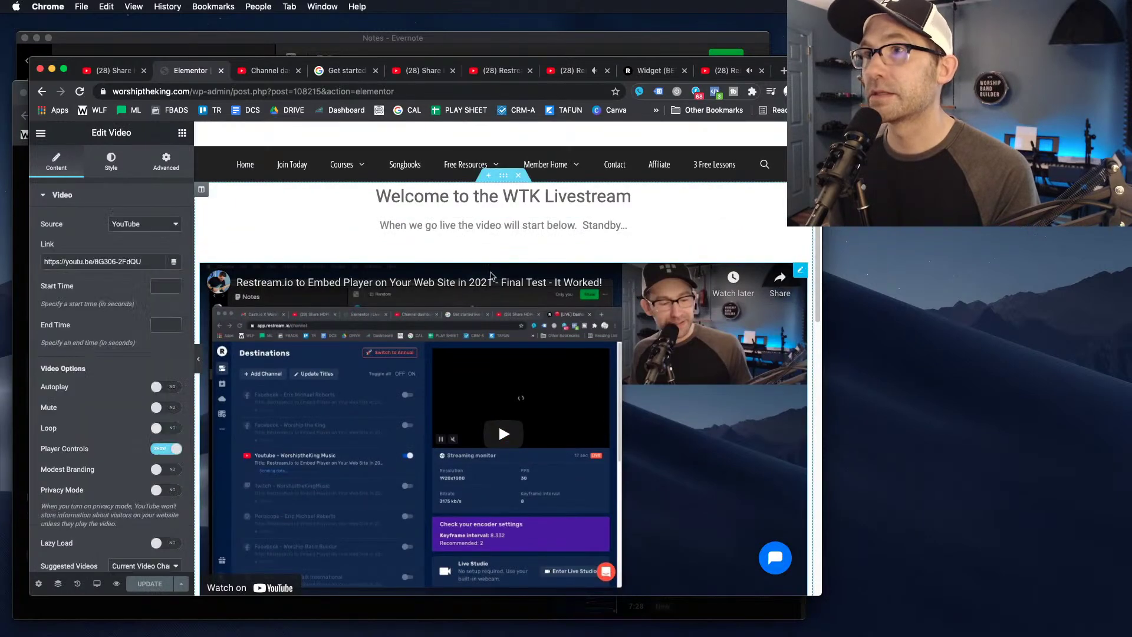
triple_click(154, 263)
key(super+v)
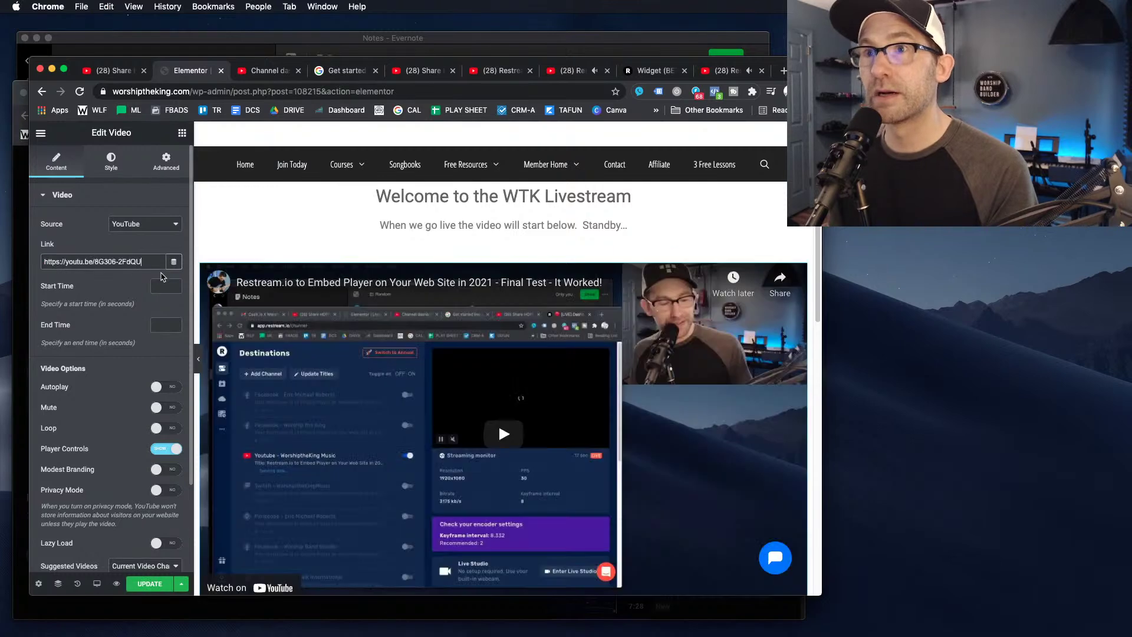
Look over the embedded players on the page, and browse the sharing services offered for the signed-in YouTube live stream
scroll(502, 306, down, 2)
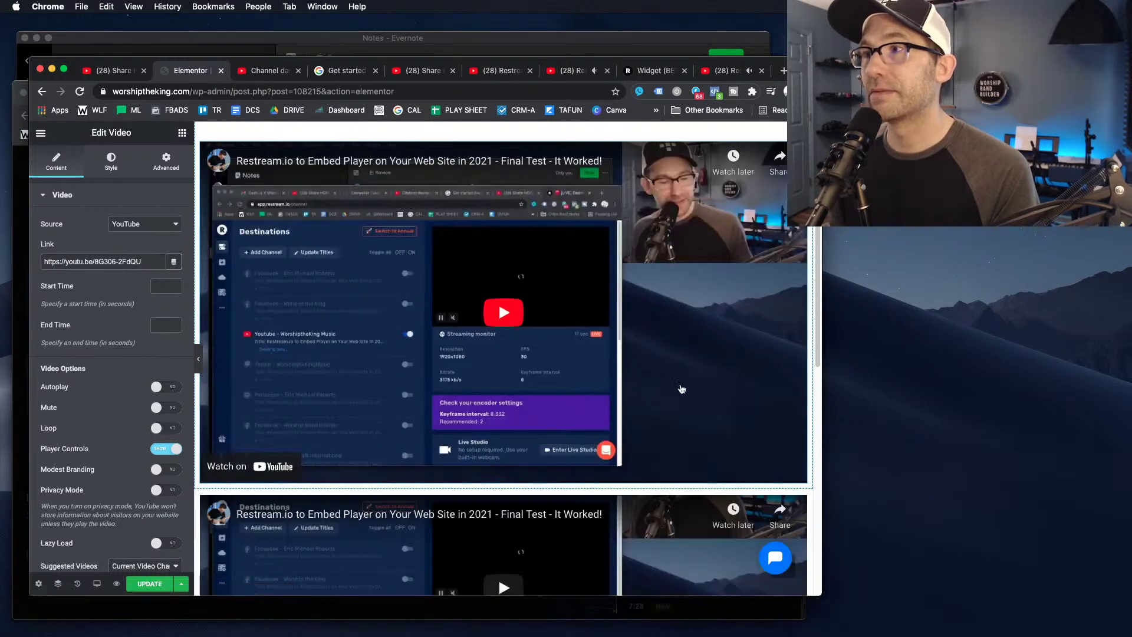
scroll(504, 271, up, 1)
scroll(534, 379, down, 6)
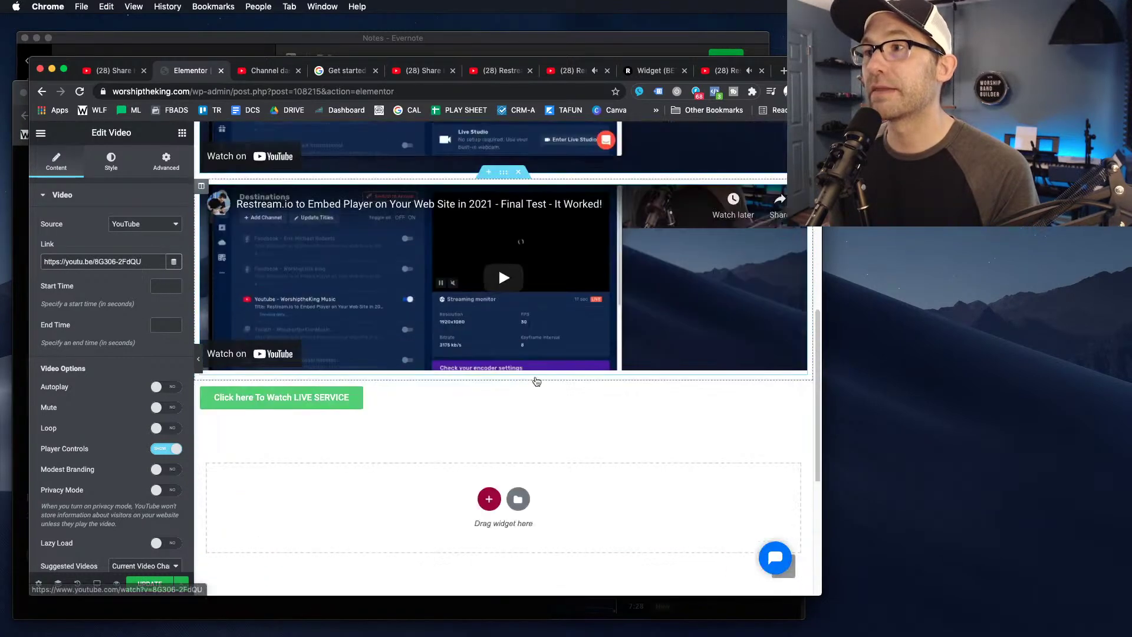
scroll(542, 375, up, 2)
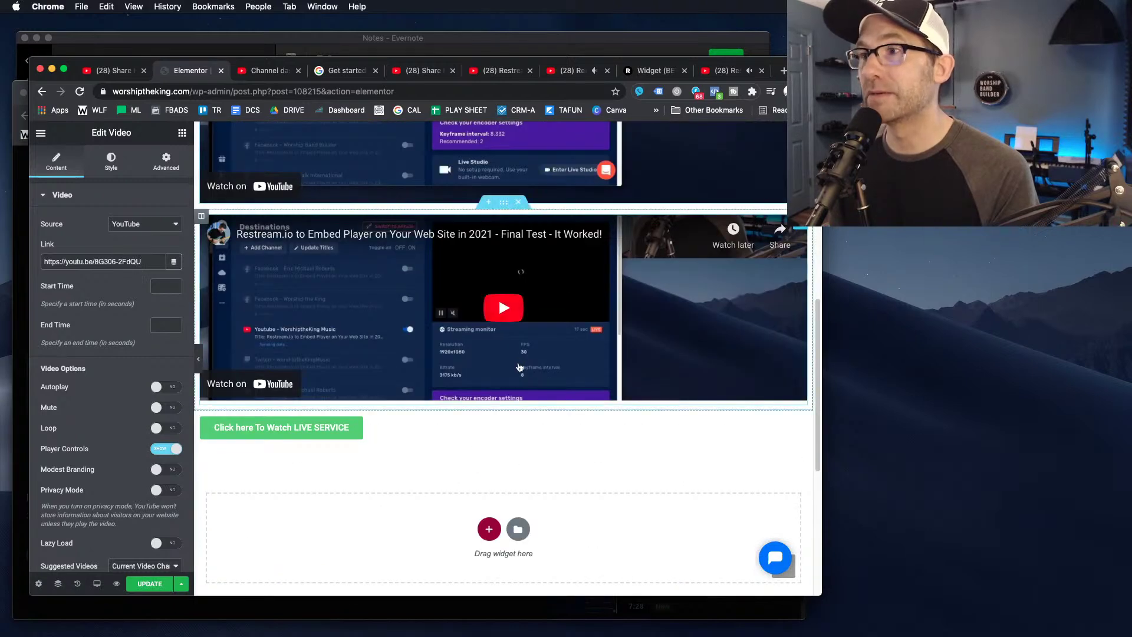
key(super+9)
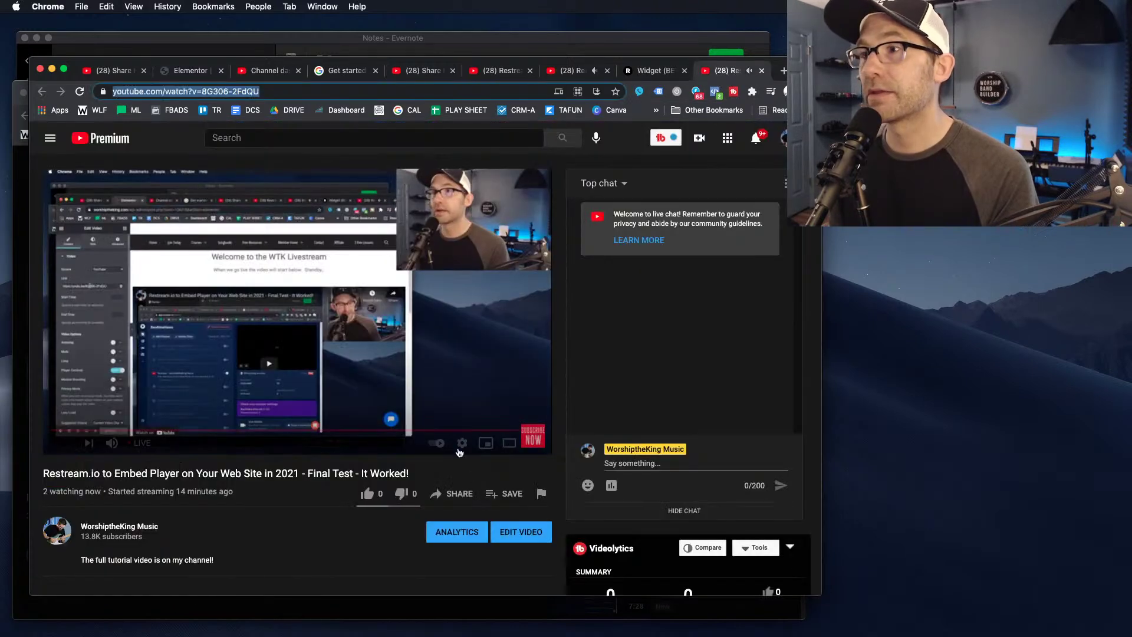
scroll(537, 495, down, 1)
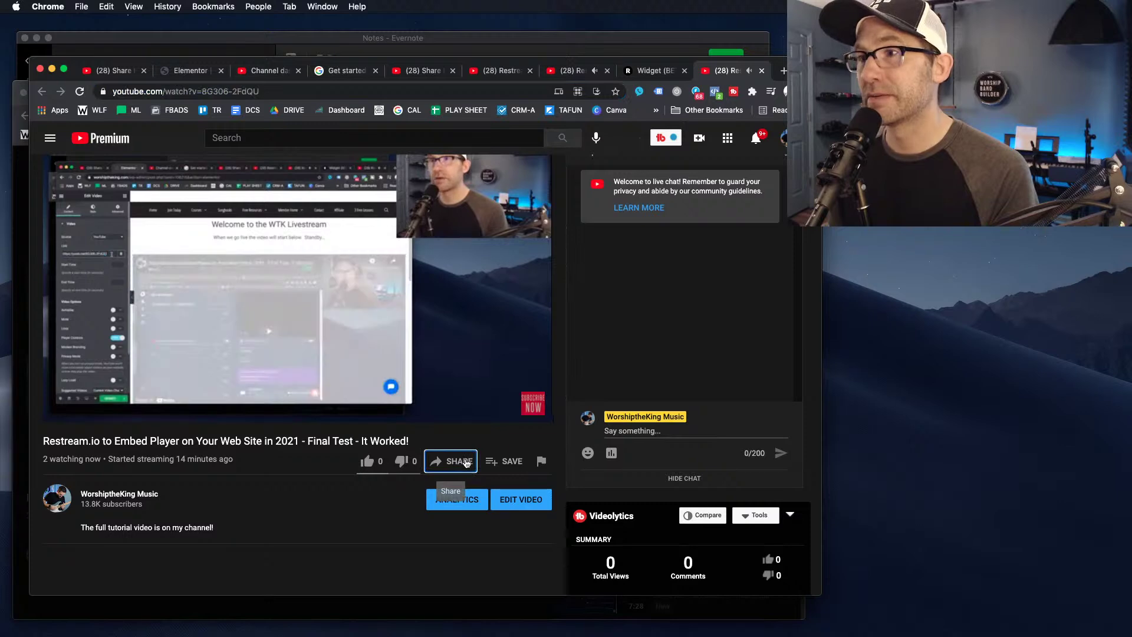
click(455, 461)
click(562, 384)
click(562, 384)
click(562, 385)
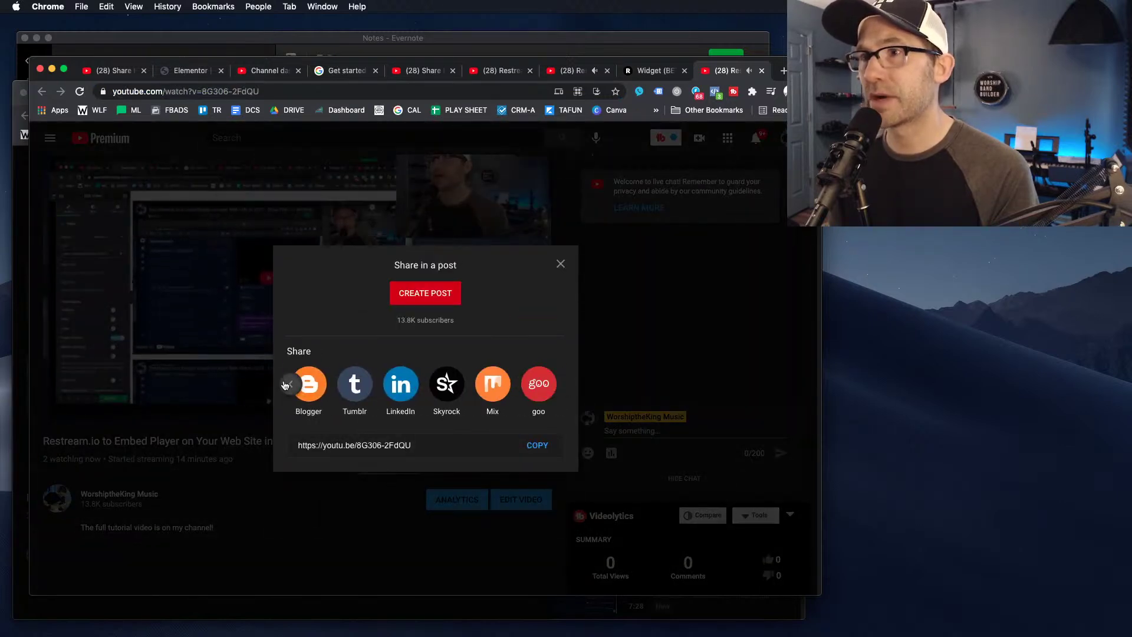
click(290, 384)
click(290, 385)
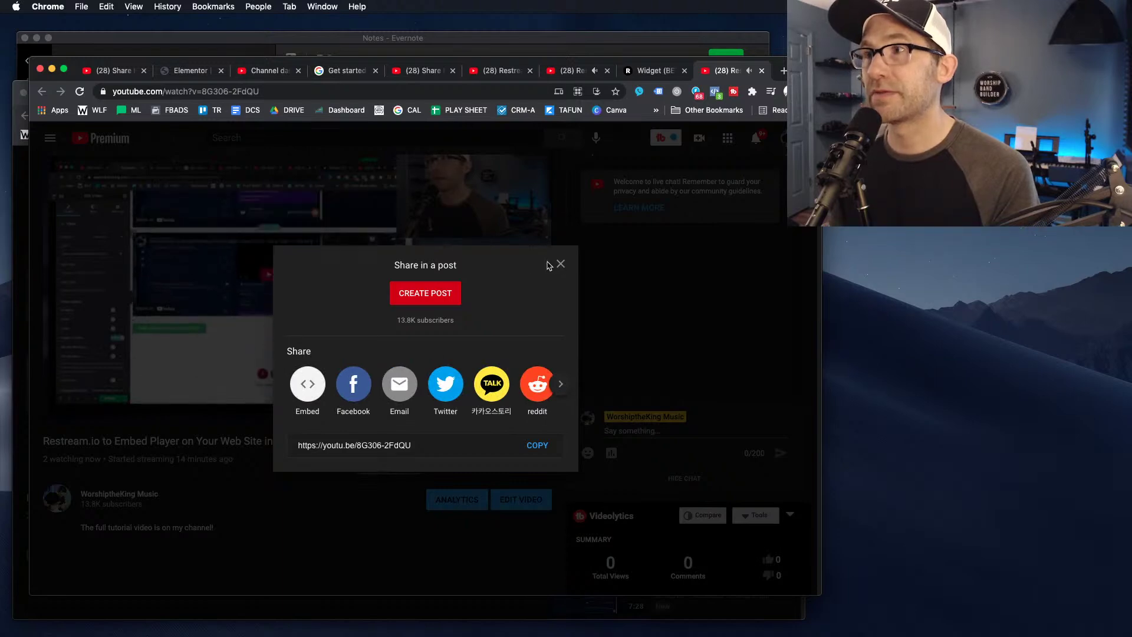
click(560, 263)
Reopen the live stream's Share dialog to check the Embed option and short link, and close it
scroll(531, 472, down, 3)
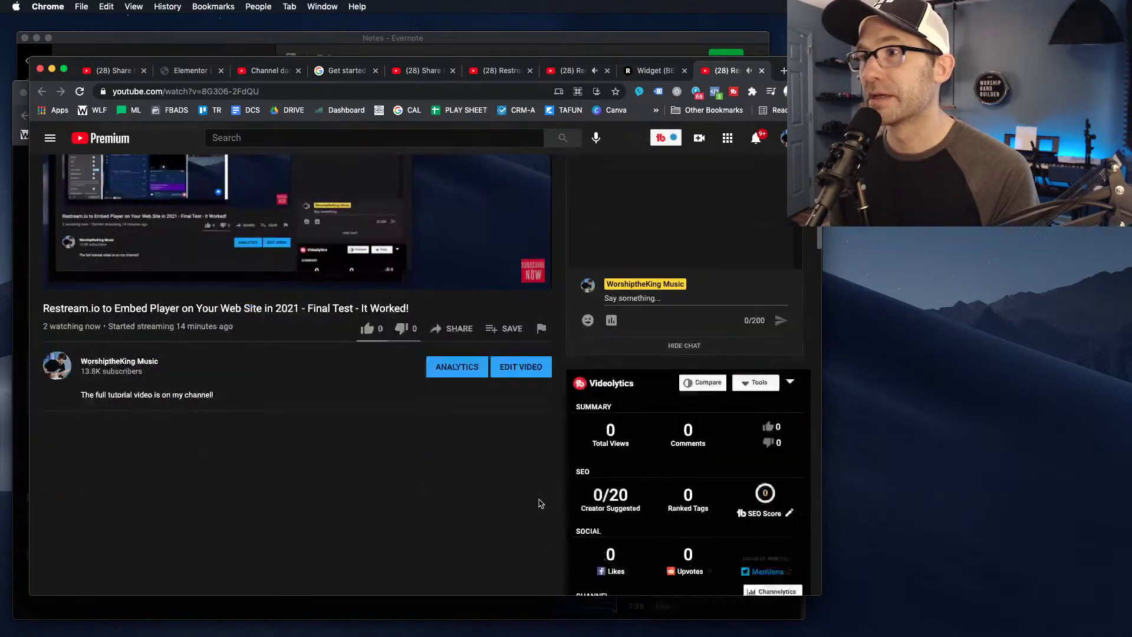
scroll(538, 499, down, 2)
scroll(539, 498, up, 5)
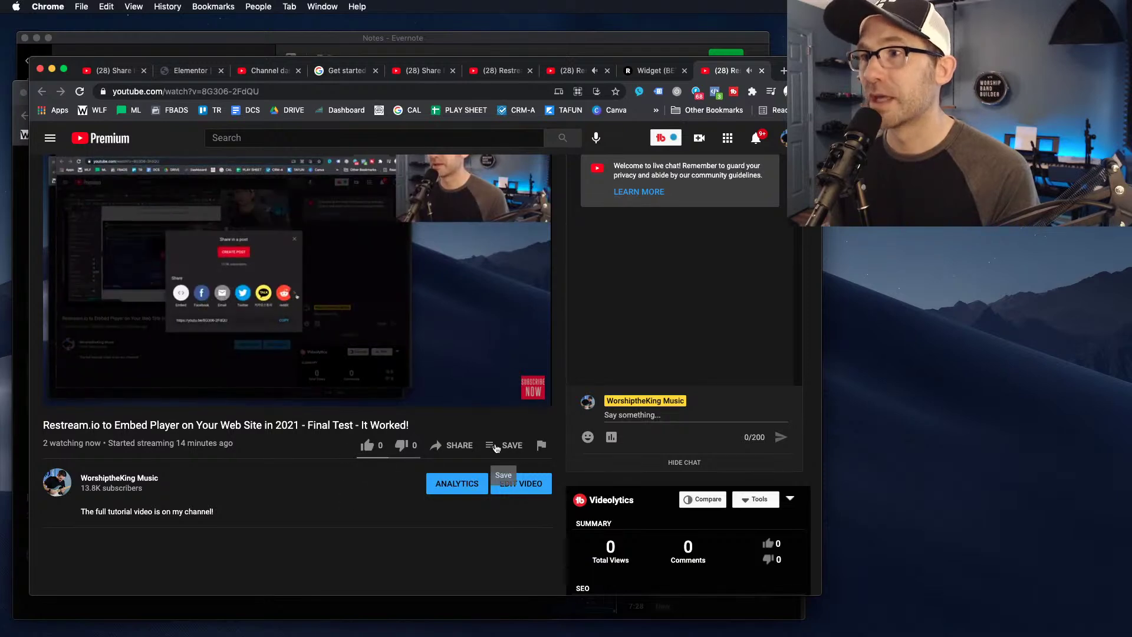
click(458, 446)
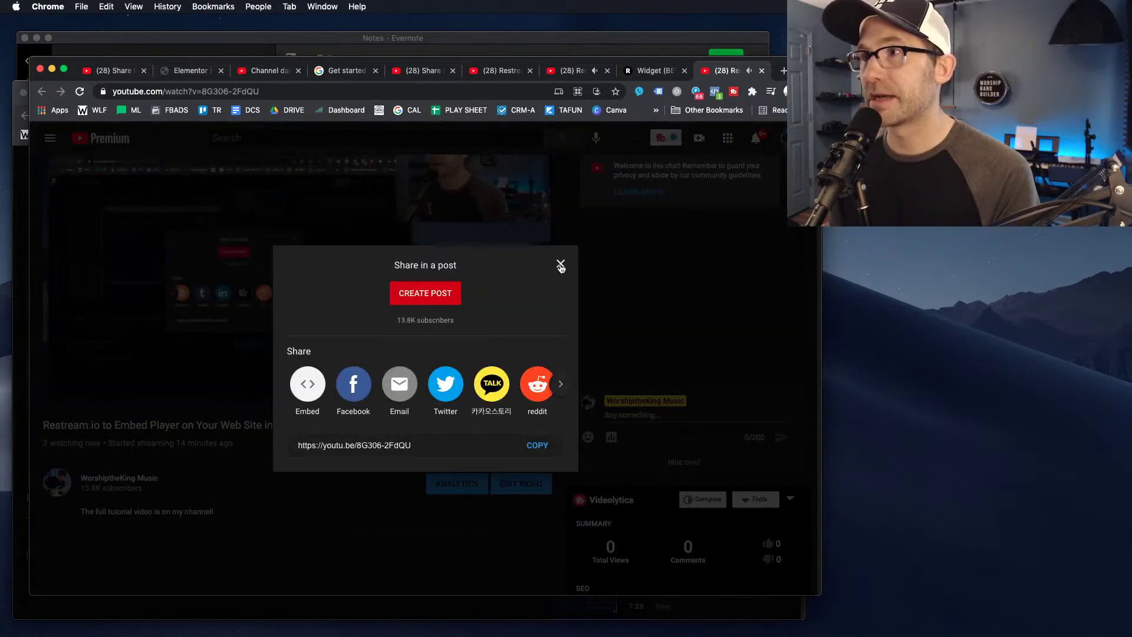
click(560, 265)
Open the HTML code of the lower embedded video on the Elementor livestream page
click(188, 74)
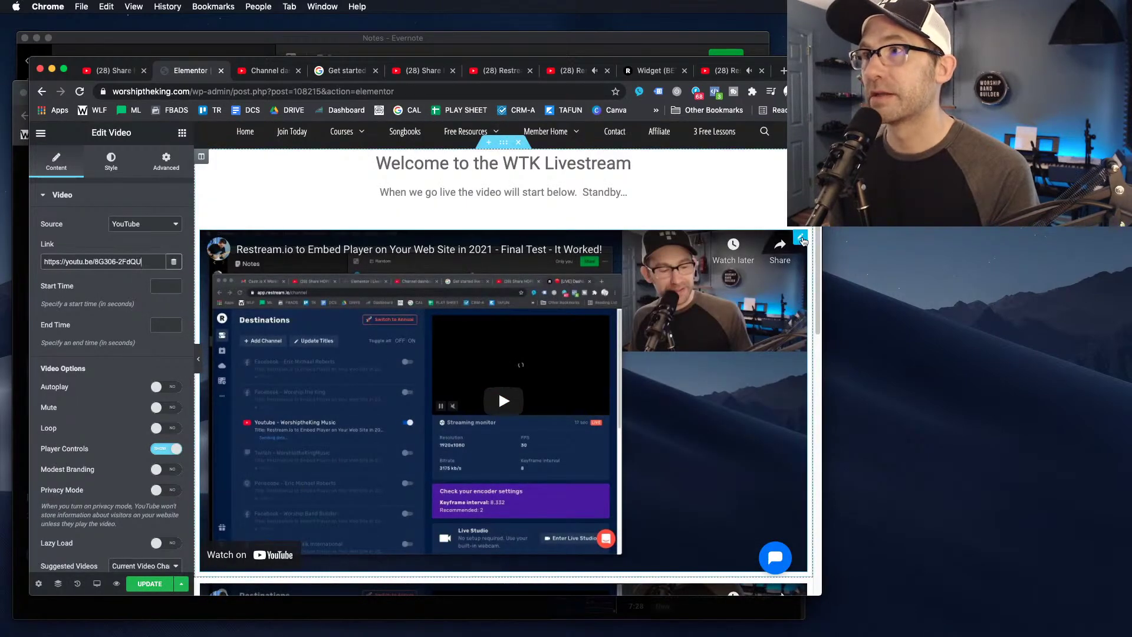
scroll(531, 353, down, 6)
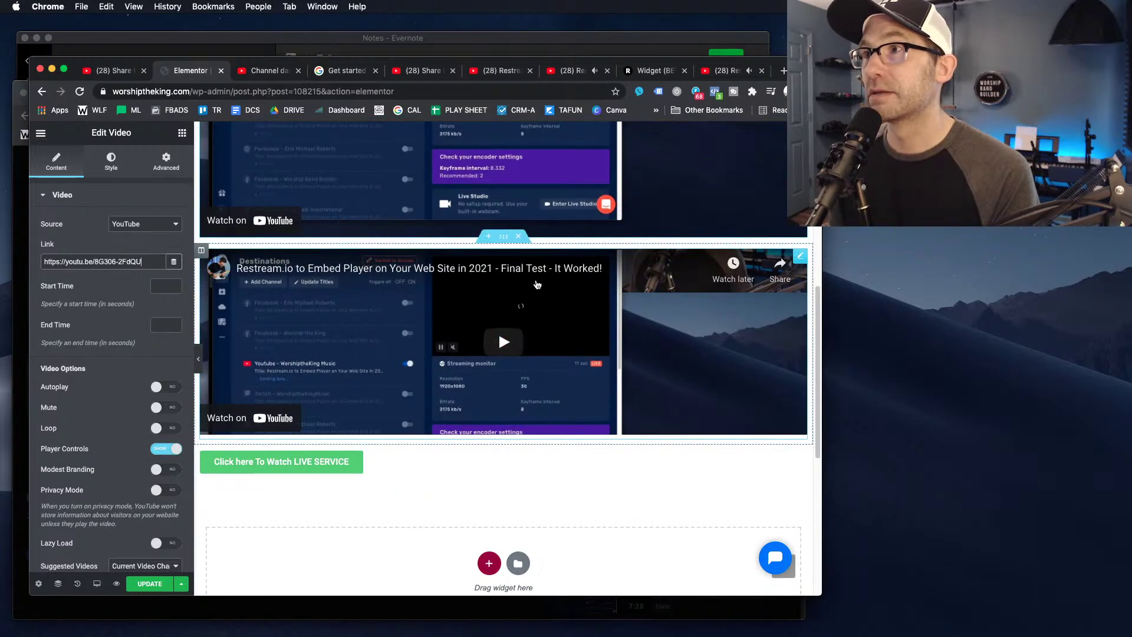
click(799, 256)
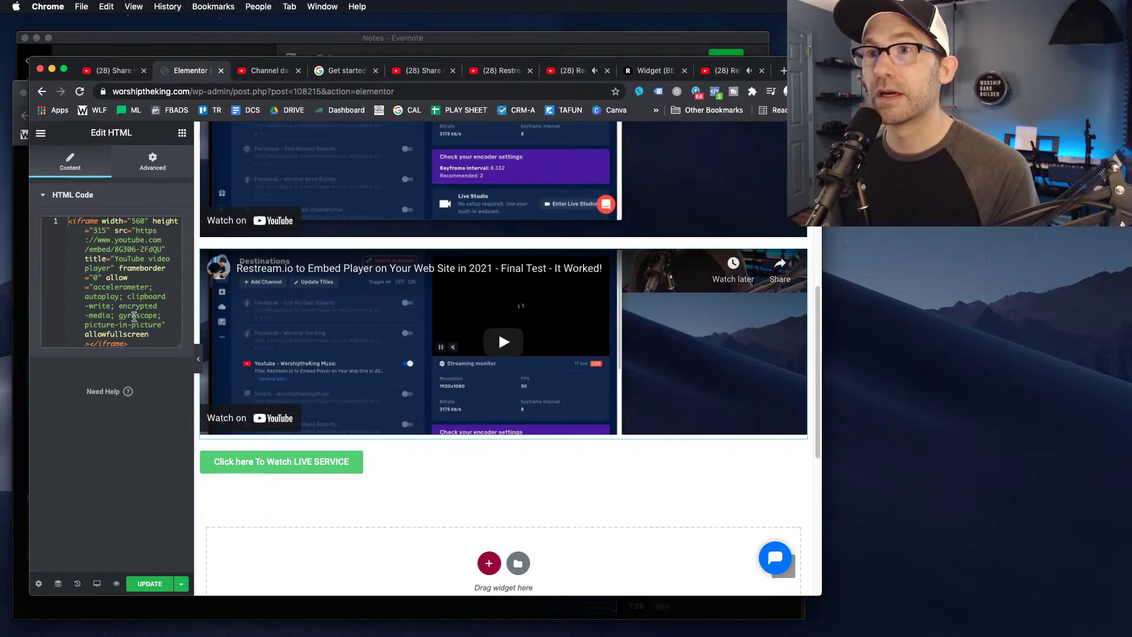
Save the livestream page in Elementor with its embedded YouTube players
click(149, 583)
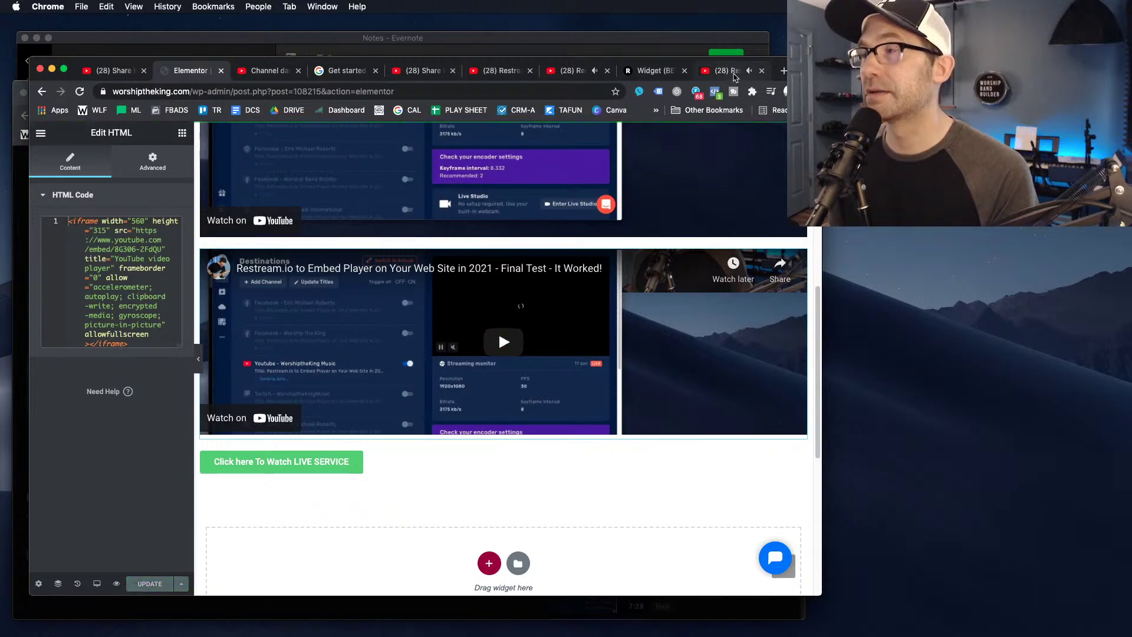
click(731, 72)
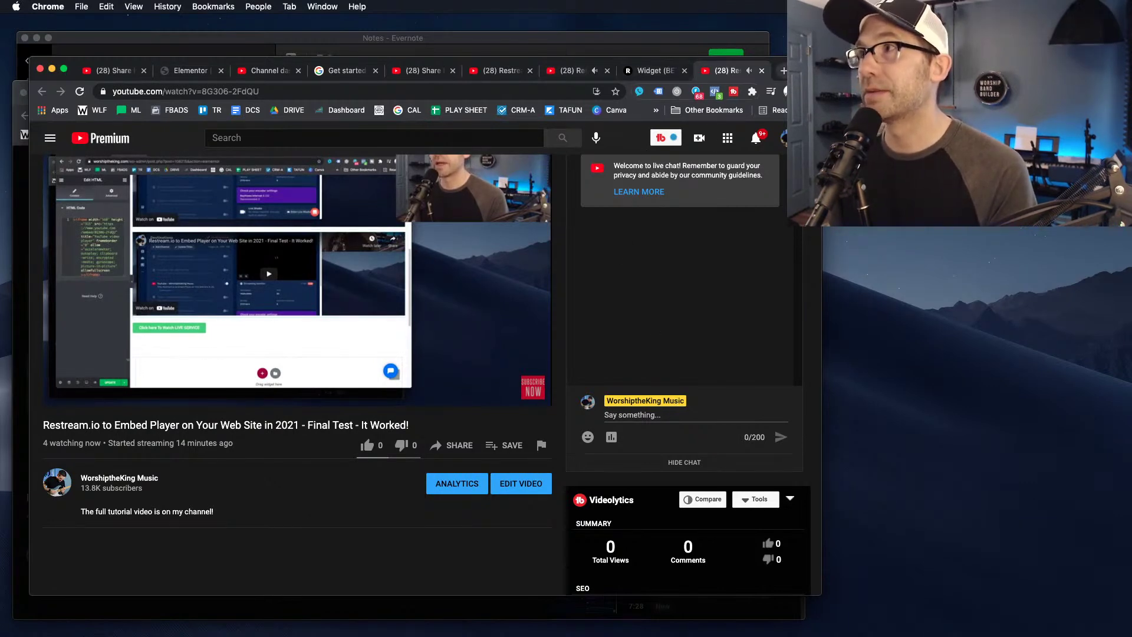
Open the published livestream page at worshiptheking.com/livestream in a new browser tab
click(783, 71)
text(worsipht)
key(BackSpace)
key(BackSpace)
key(BackSpace)
key(BackSpace)
key(BackSpace)
text(sh)
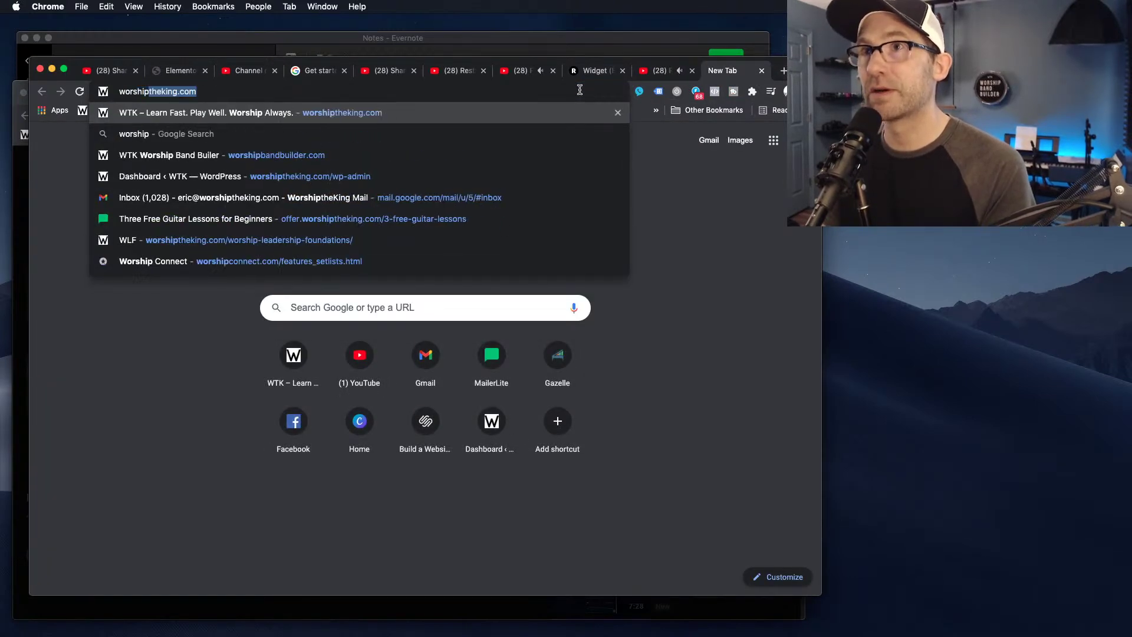
key(Return)
click(231, 89)
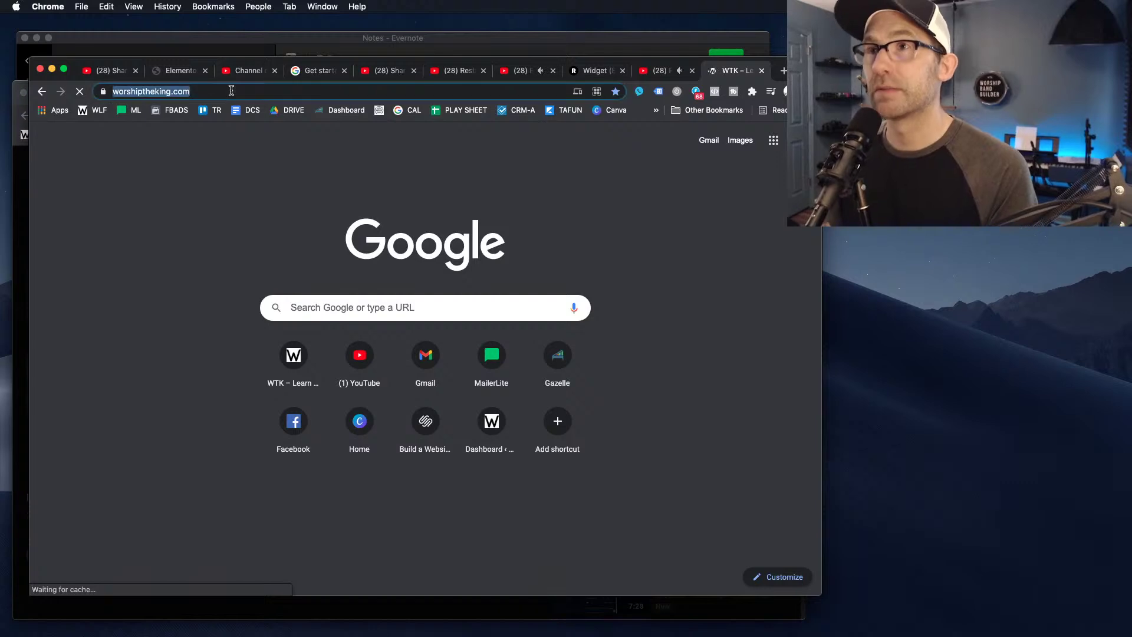
text(/live)
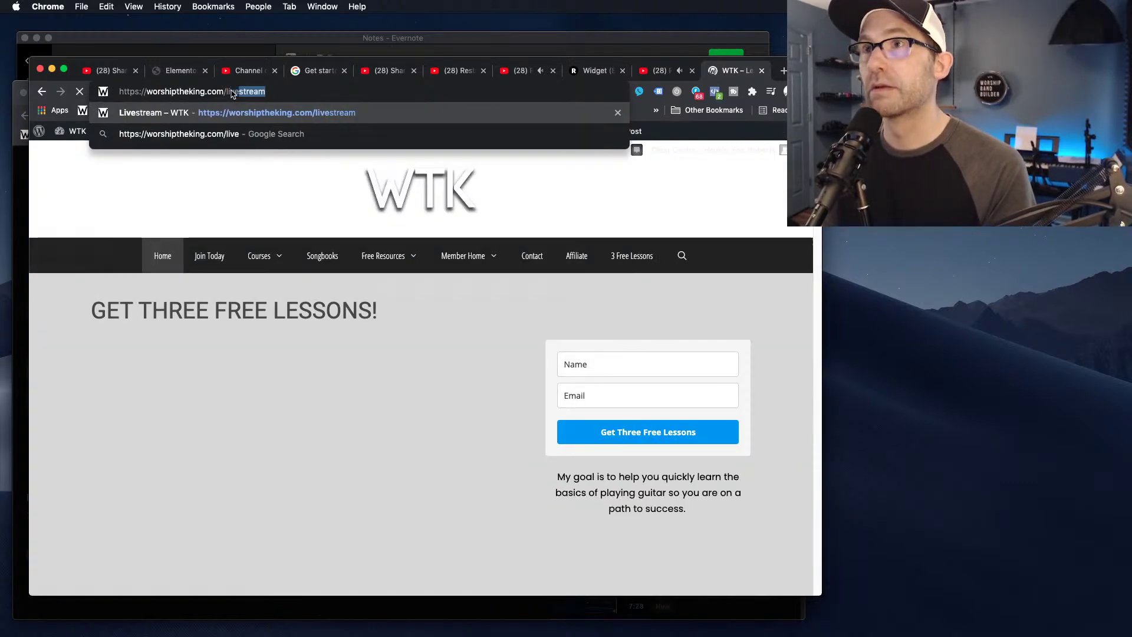
key(Return)
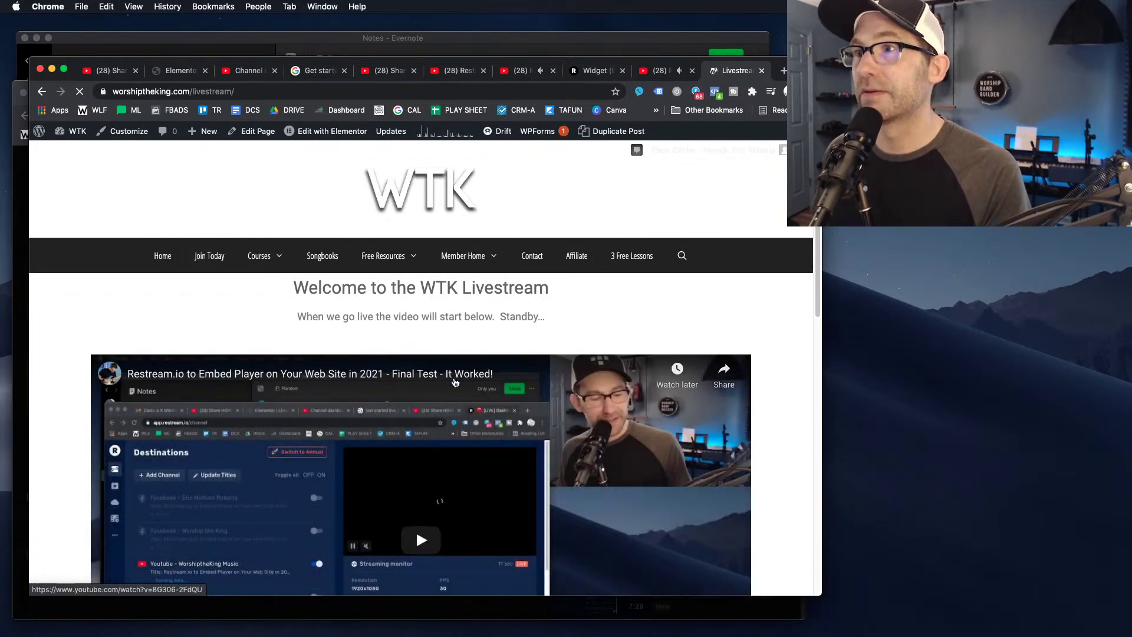
Look over the embedded videos on the published livestream page and reload it
scroll(415, 463, down, 5)
scroll(537, 374, up, 5)
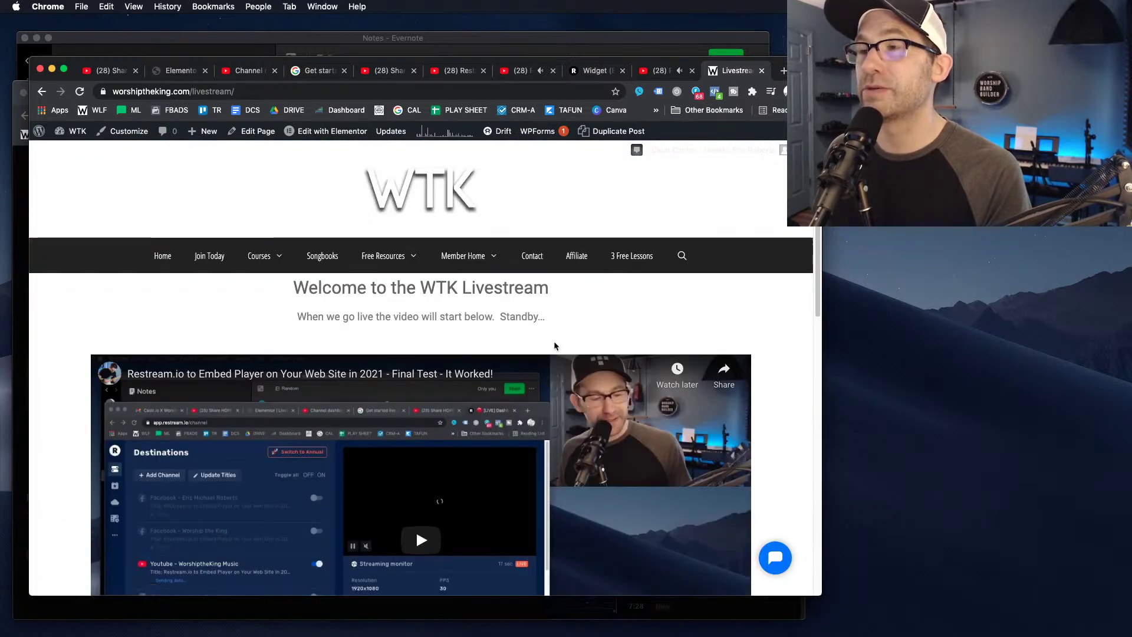
scroll(559, 342, down, 4)
key(super+r)
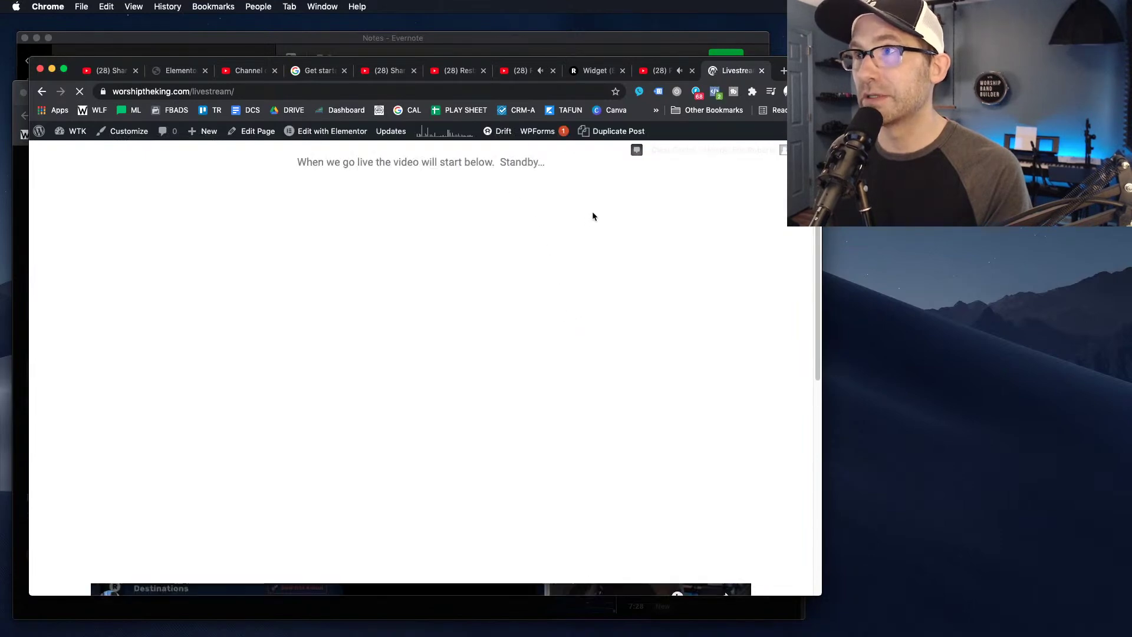
Close the YouTube live stream tab beside the published page and return to the livestream page
click(696, 74)
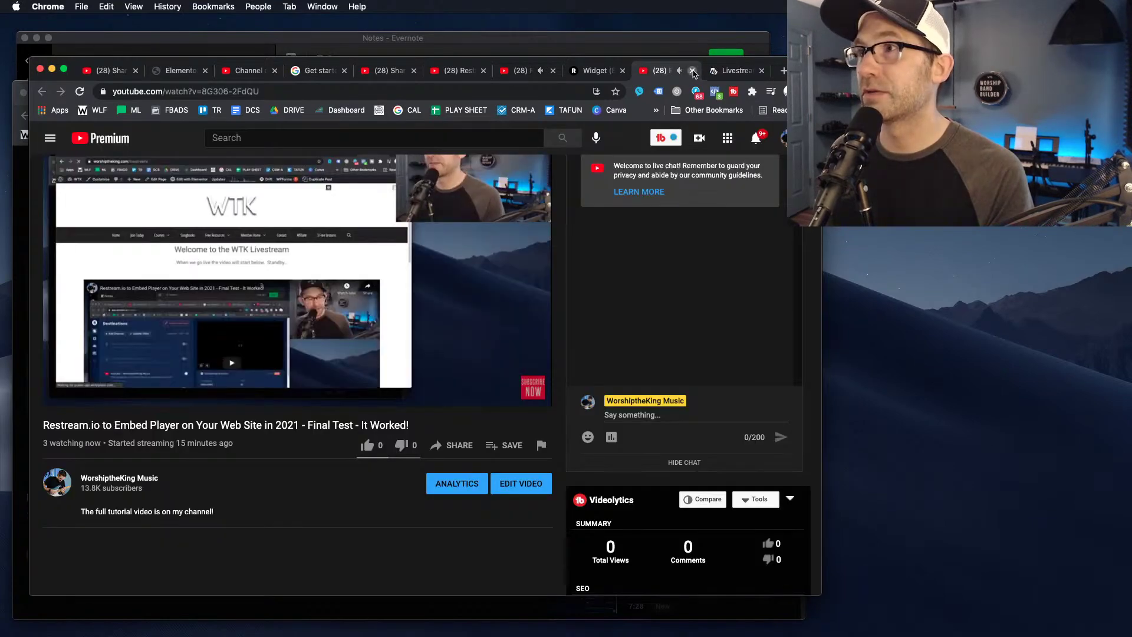
click(693, 71)
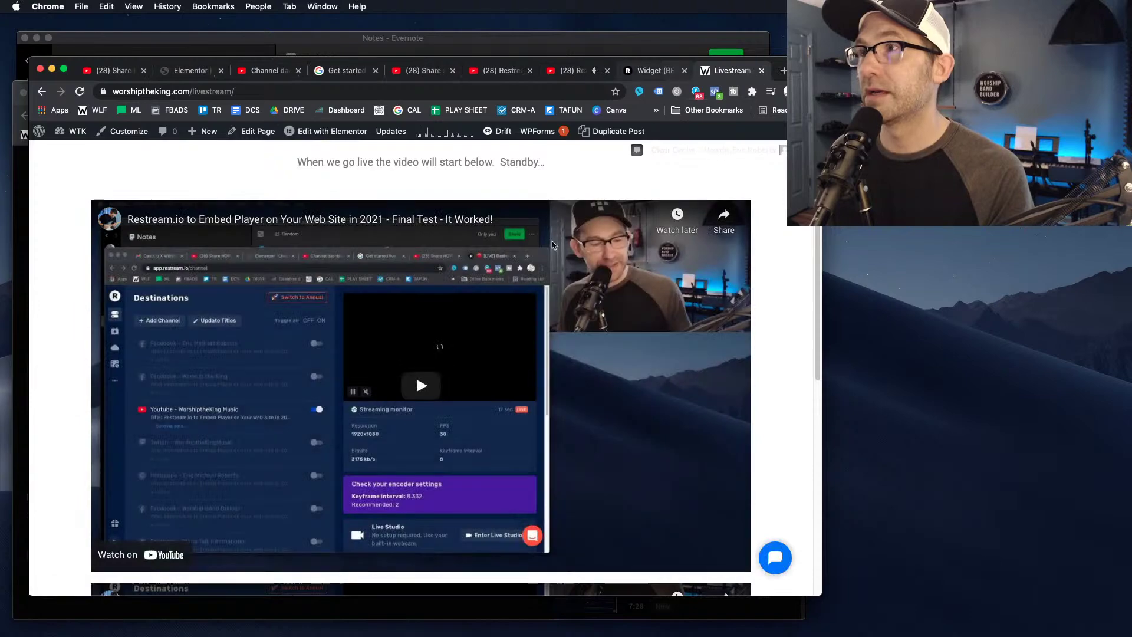
click(659, 71)
click(716, 71)
Examine both embedded YouTube players and the live service button on the published livestream page
scroll(475, 292, up, 3)
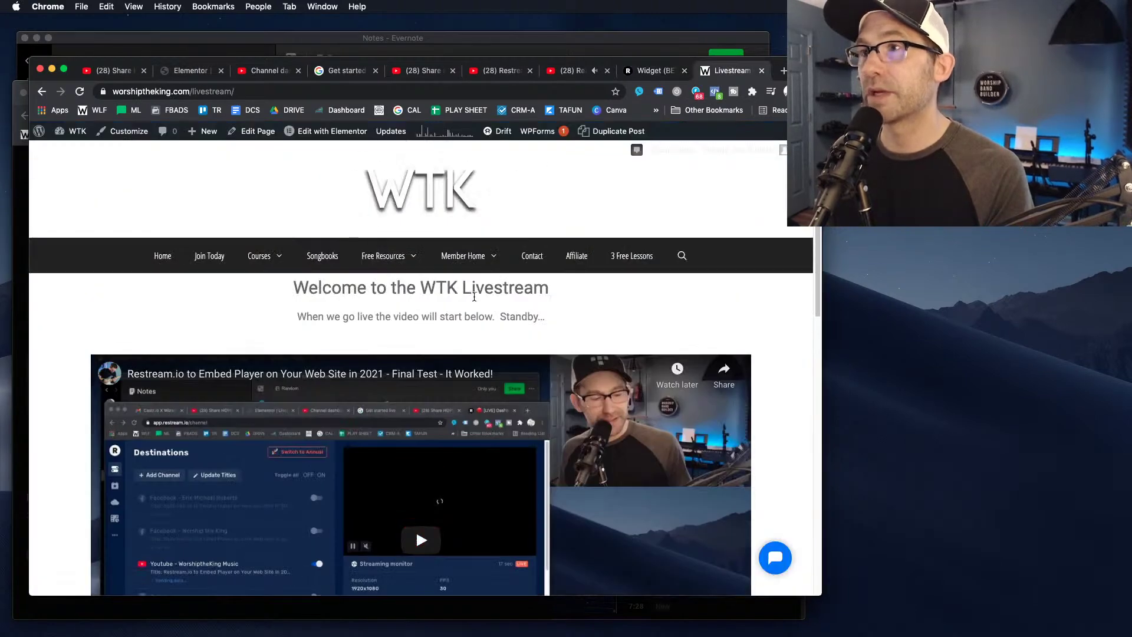
scroll(474, 300, down, 6)
scroll(454, 308, up, 2)
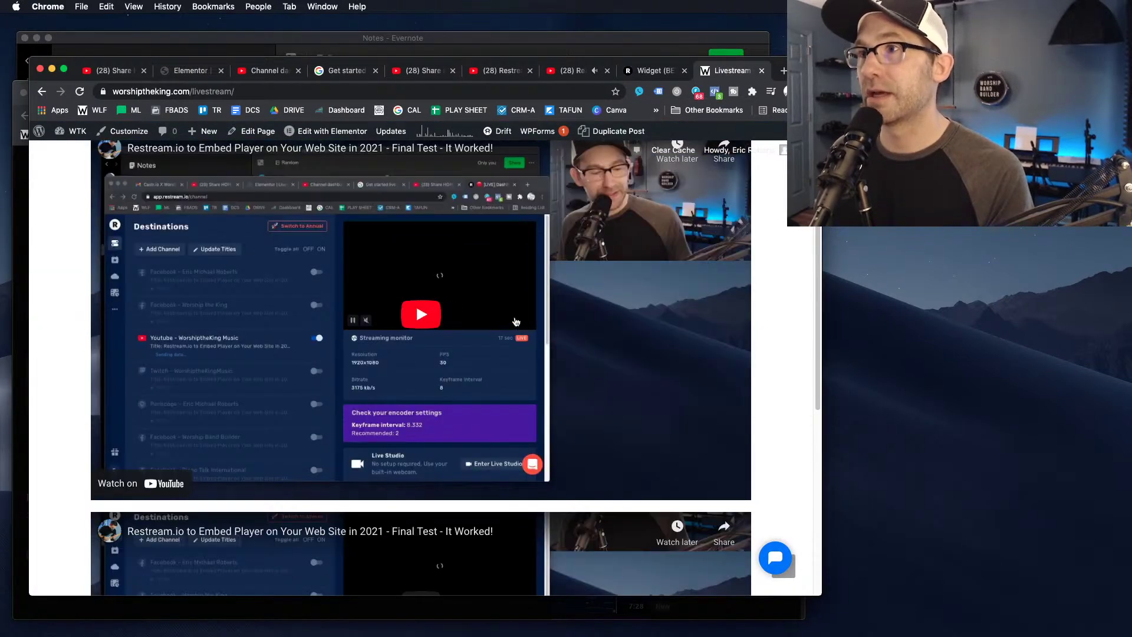
scroll(525, 323, up, 2)
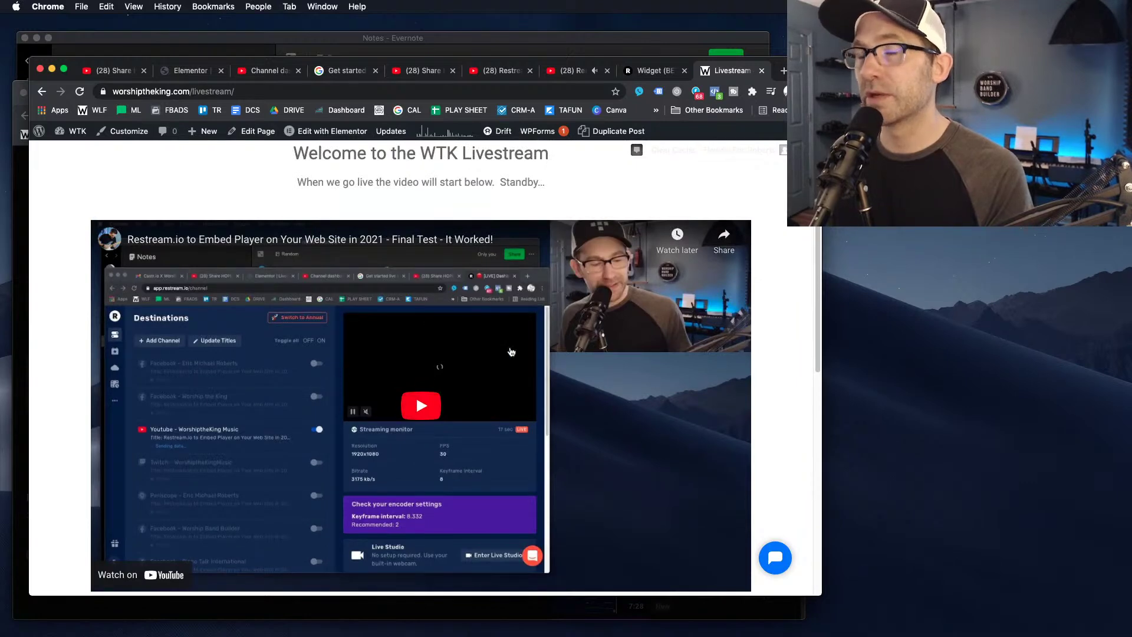
scroll(407, 412, down, 6)
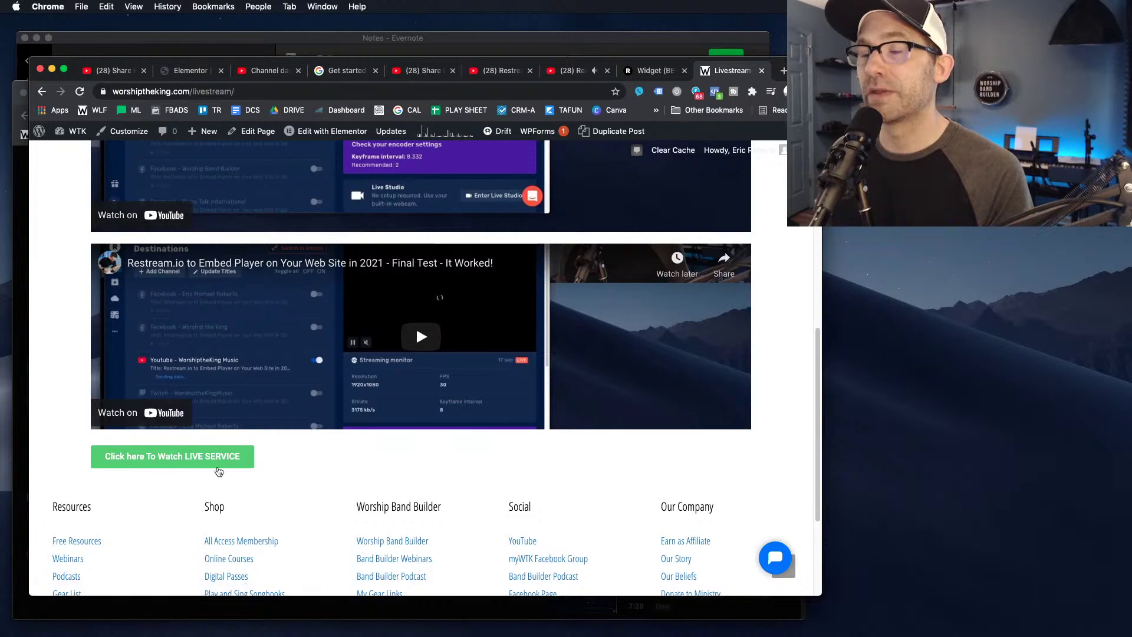
scroll(490, 455, up, 6)
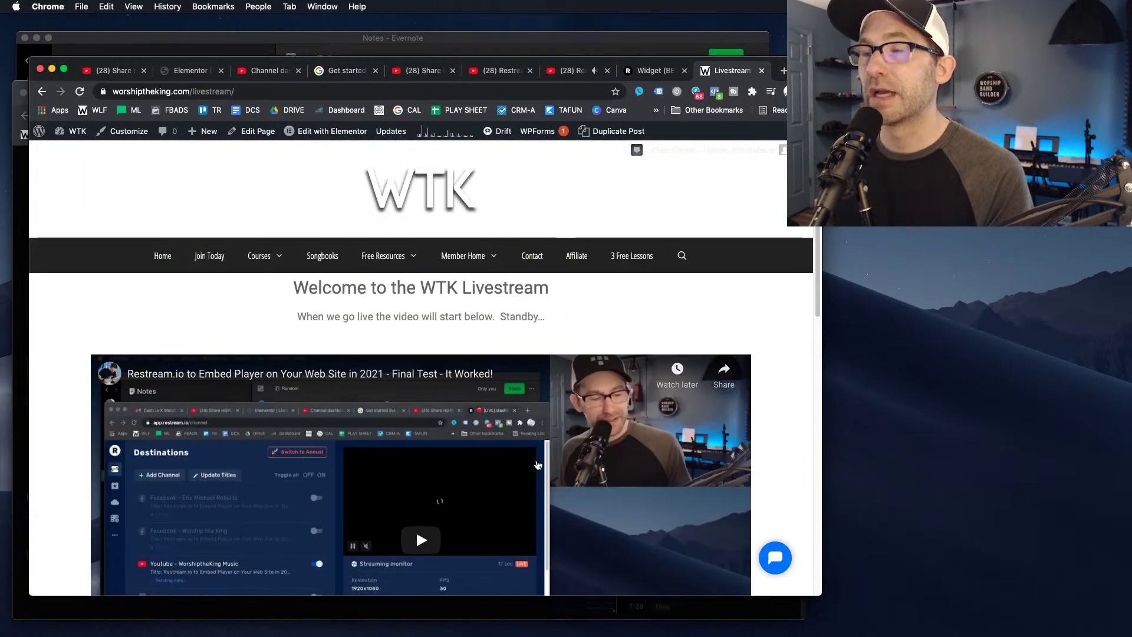
scroll(561, 476, down, 6)
scroll(561, 476, up, 6)
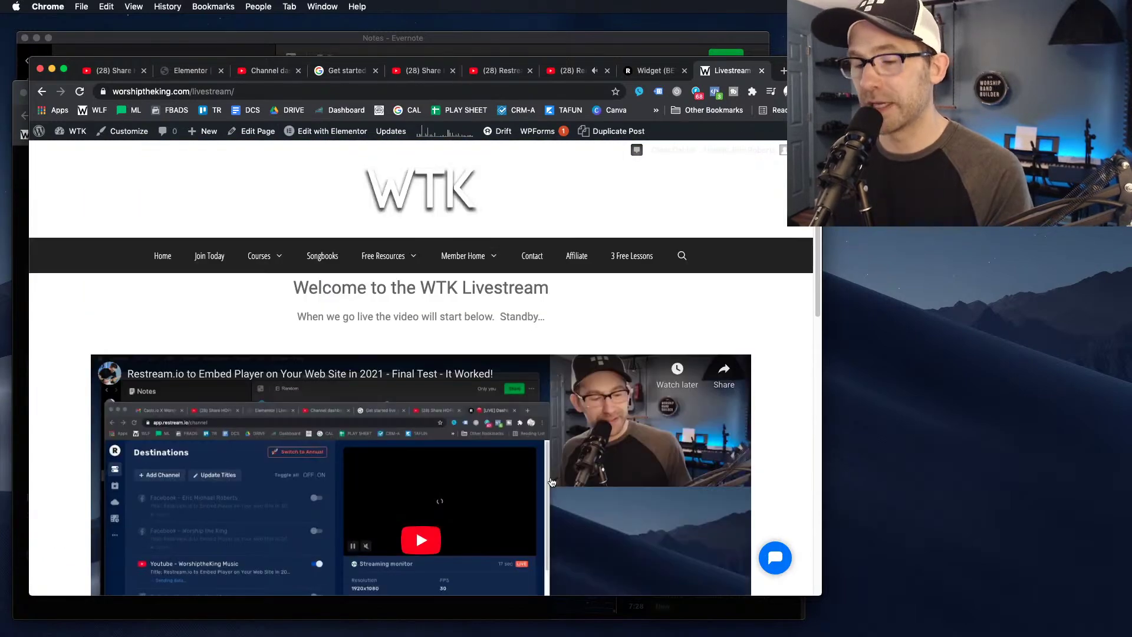